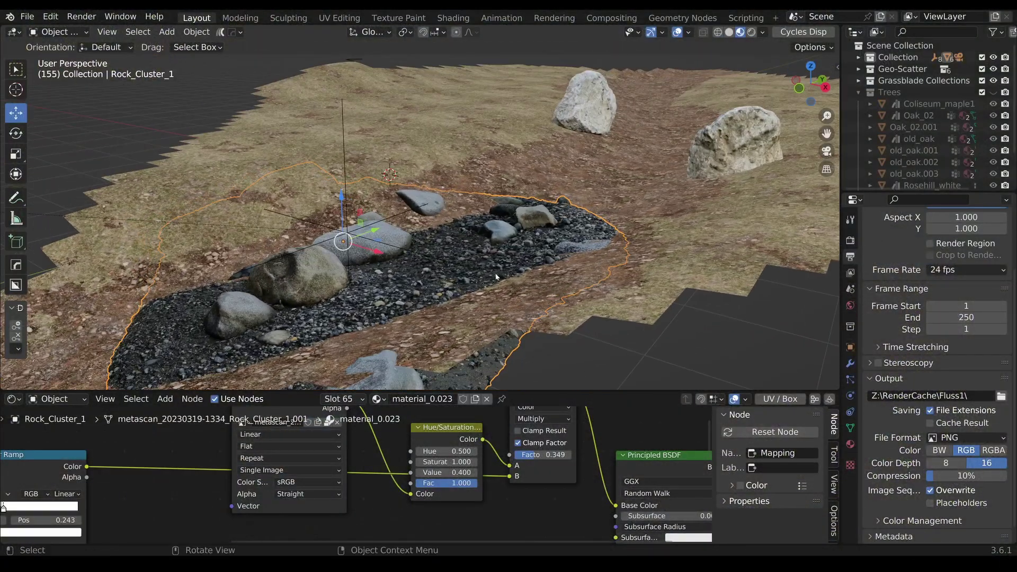
Step: Examine the riverbed terrain and the rock cluster from several distances and angles
scroll(495, 272, down, 4)
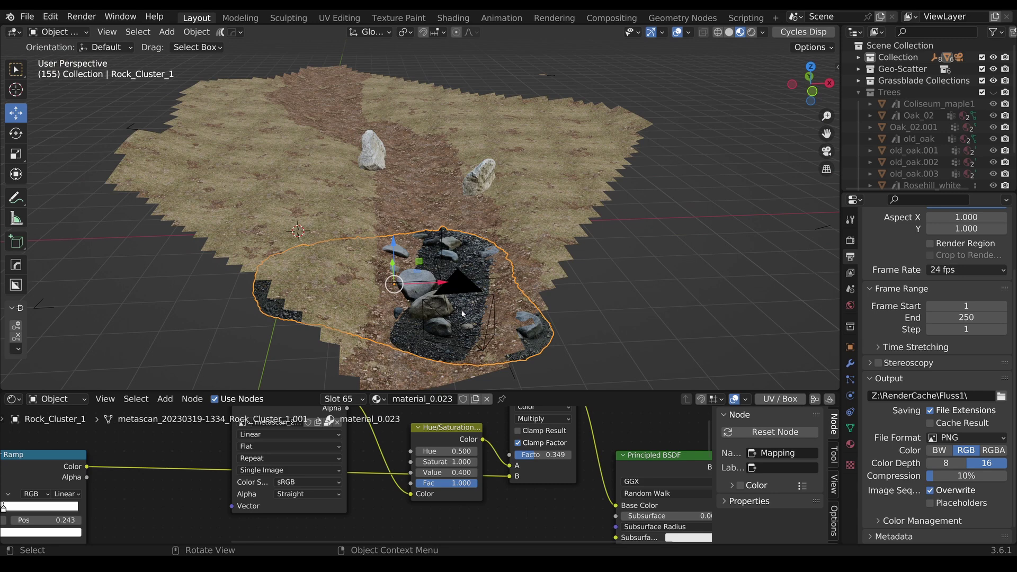
scroll(437, 303, up, 2)
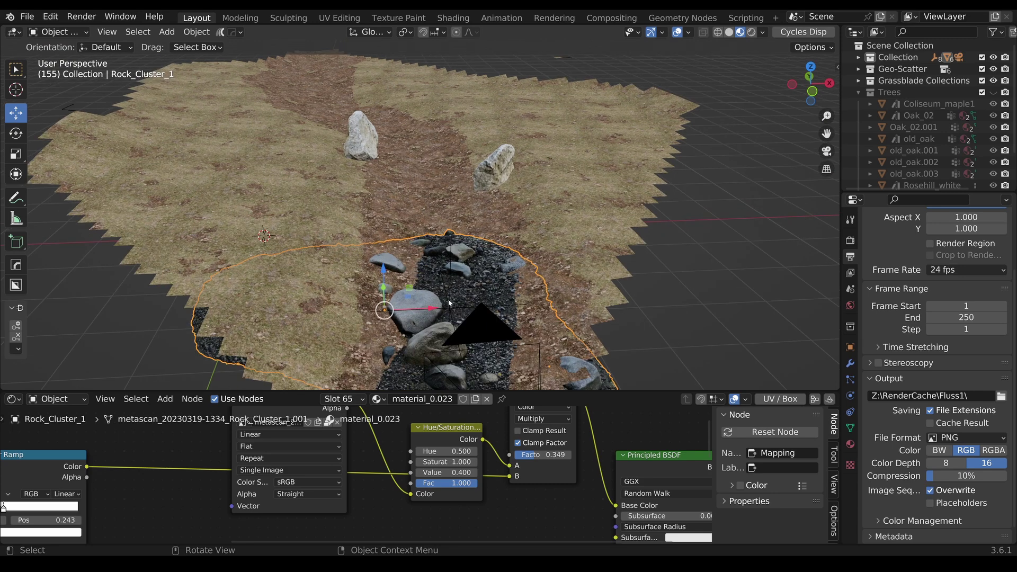
scroll(449, 303, down, 3)
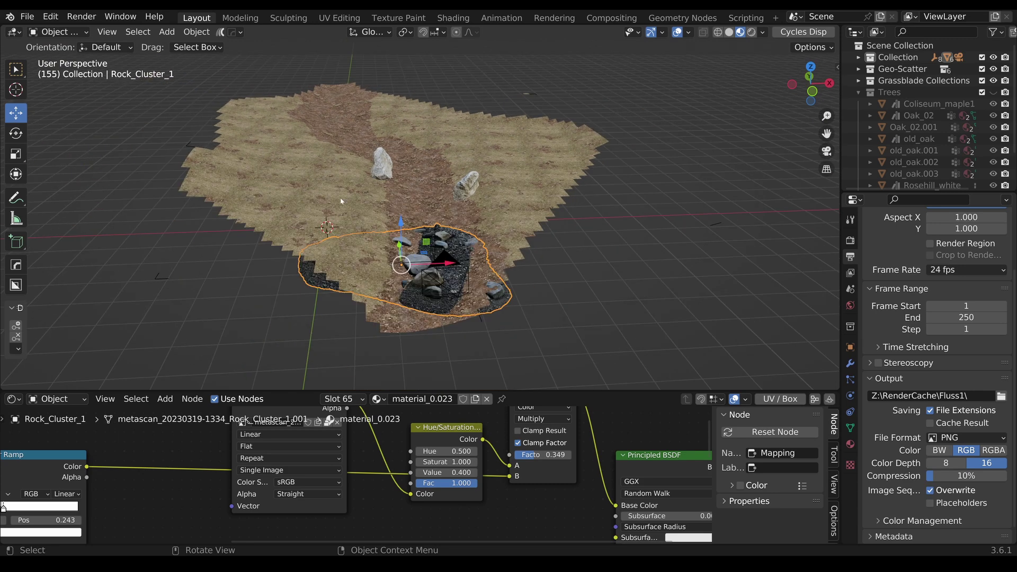
scroll(436, 192, up, 5)
mouse_move(437, 192)
middle_down()
mouse_move(450, 183)
mouse_move(430, 180)
middle_up()
shift+middle_drag(402, 246, 417, 225)
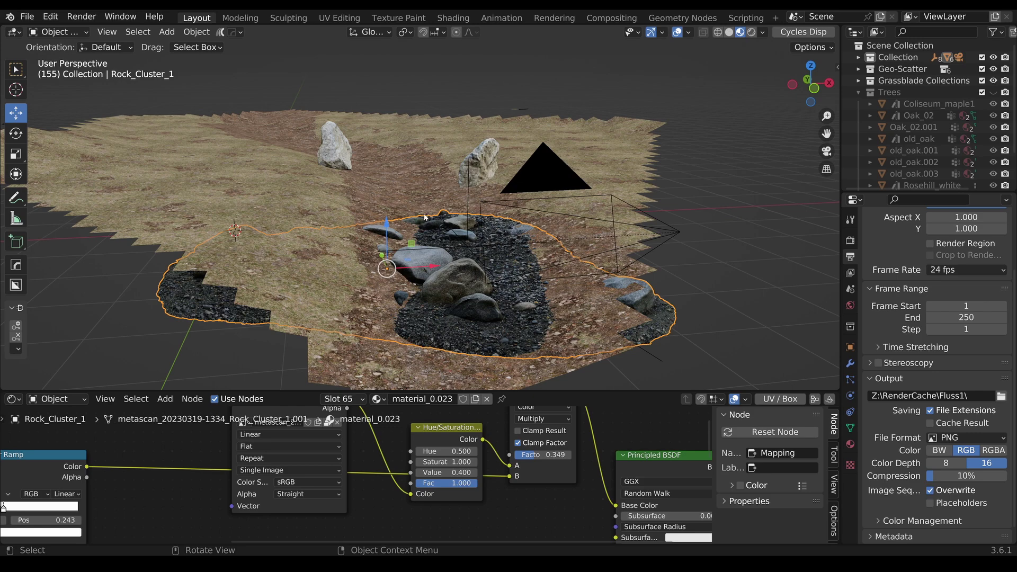
middle_drag(554, 292, 485, 300)
scroll(485, 300, up, 2)
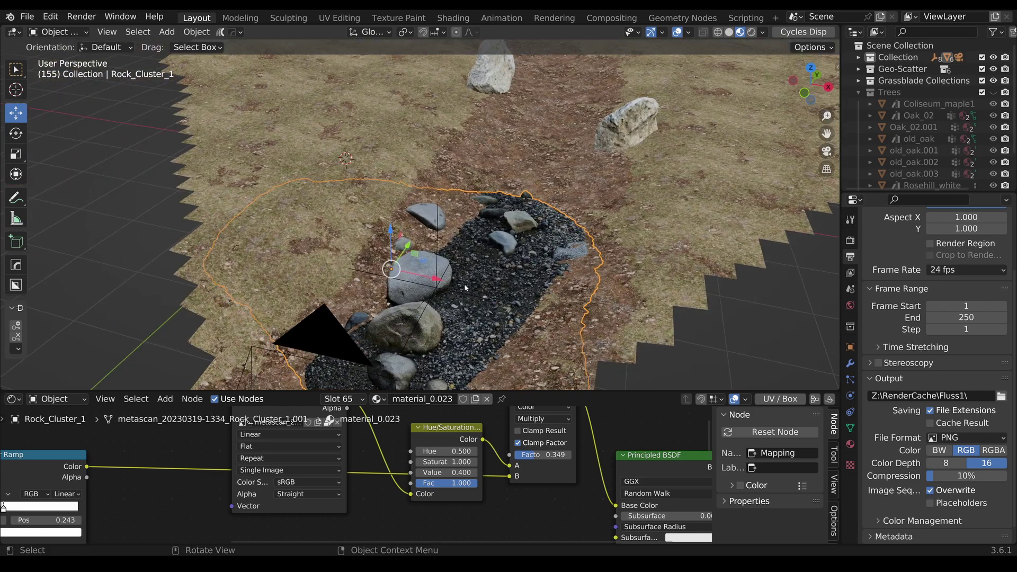
Step: Place the 3D cursor beside the rocks on the riverbed and add a 2 m plane there
shift+right_click(409, 228)
key(shift+a)
mouse_move(424, 276)
click(540, 278)
scroll(493, 270, down, 4)
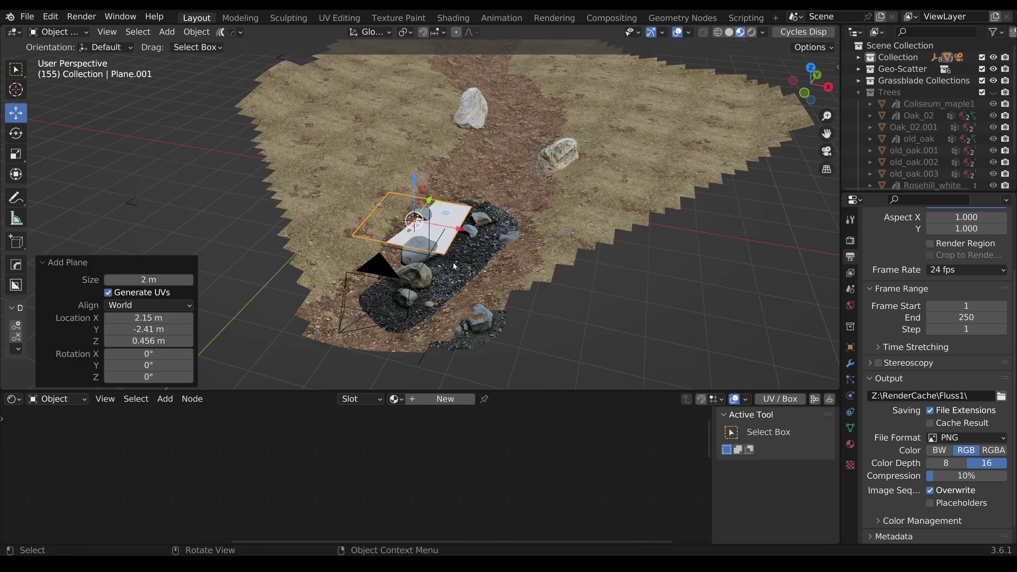
Step: Scale the plane's mesh up by about 1.88 in Edit Mode to cover more of the riverbed
middle_drag(450, 269, 488, 282)
scroll(475, 253, down, 3)
key(Tab)
key(s)
click(585, 312)
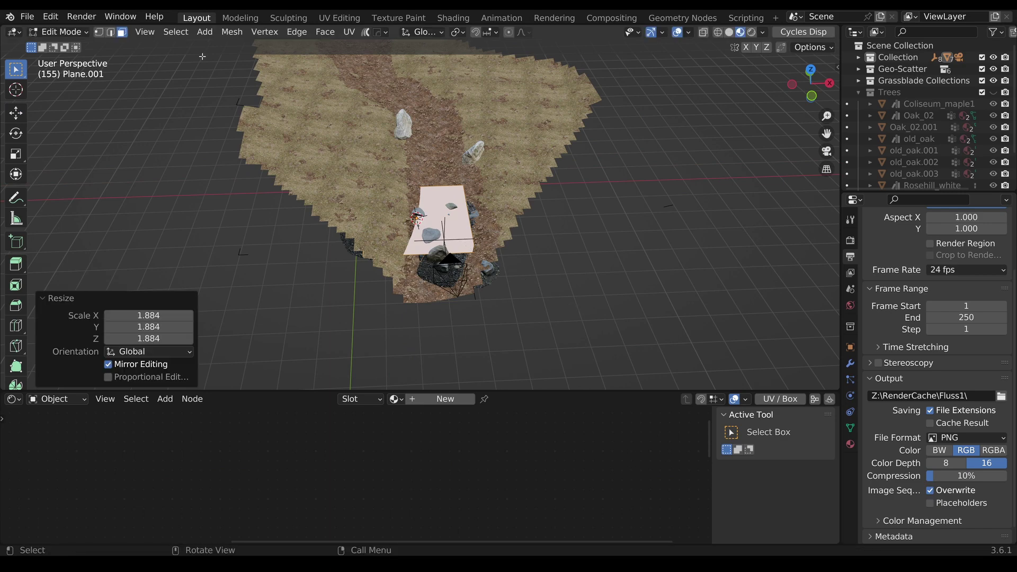
Step: Move the plane's right-bank side edge outward about 1.1 m along X with edge selection
click(111, 32)
middle_drag(418, 222, 422, 261)
click(448, 232)
key(shift+space)
key(g)
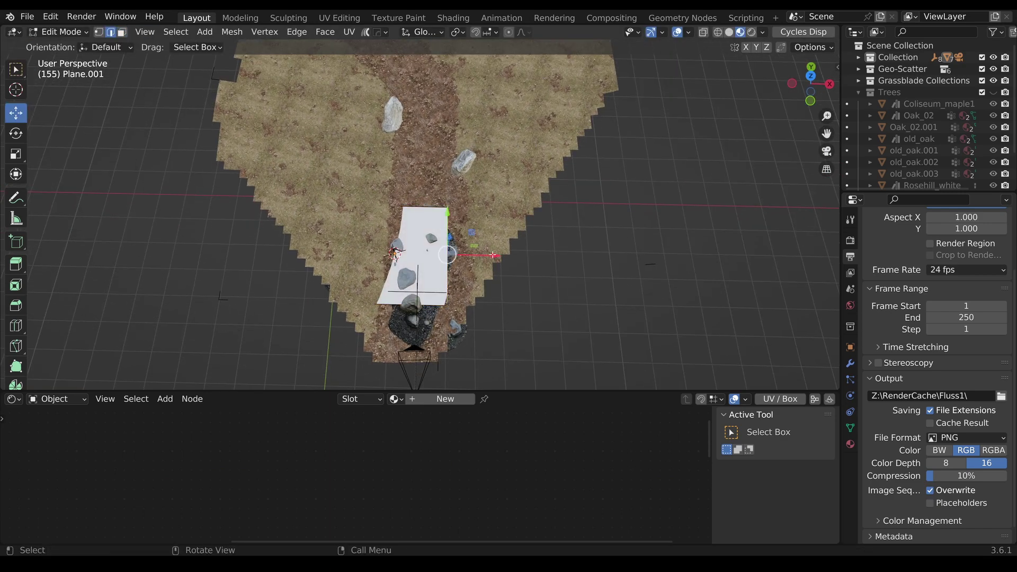
drag(493, 256, 476, 302)
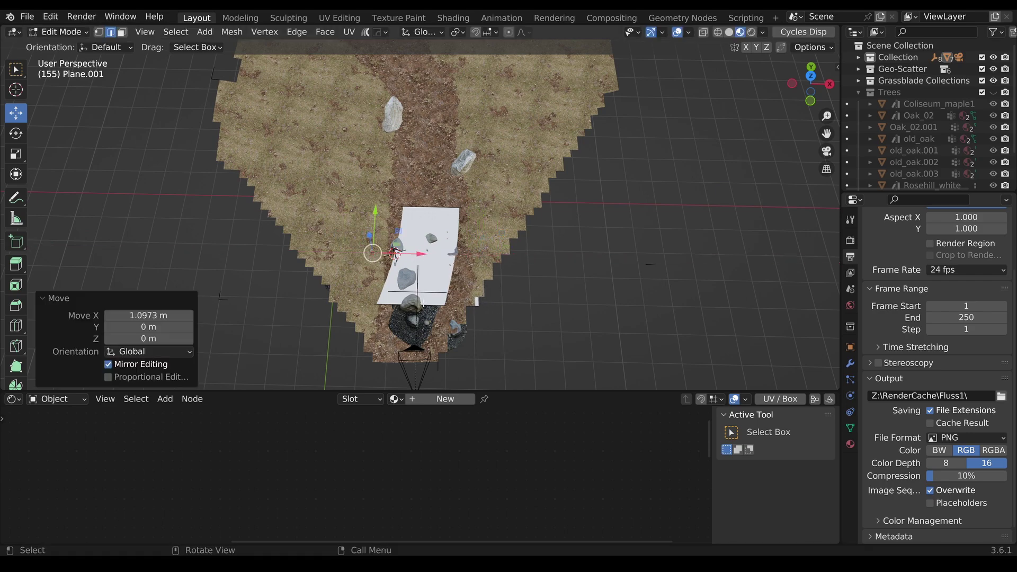
Step: Extrude the plane's near edge horizontally past the camera to the front end of the riverbed
click(423, 305)
key(e)
key(shift+z)
click(392, 358)
Step: Extrude the plane's far edge horizontally in sections along the riverbed, past the two standing rocks
shift+middle_drag(426, 244, 404, 354)
key(ctrl+space)
click(445, 368)
key(e)
key(shift+z)
click(445, 281)
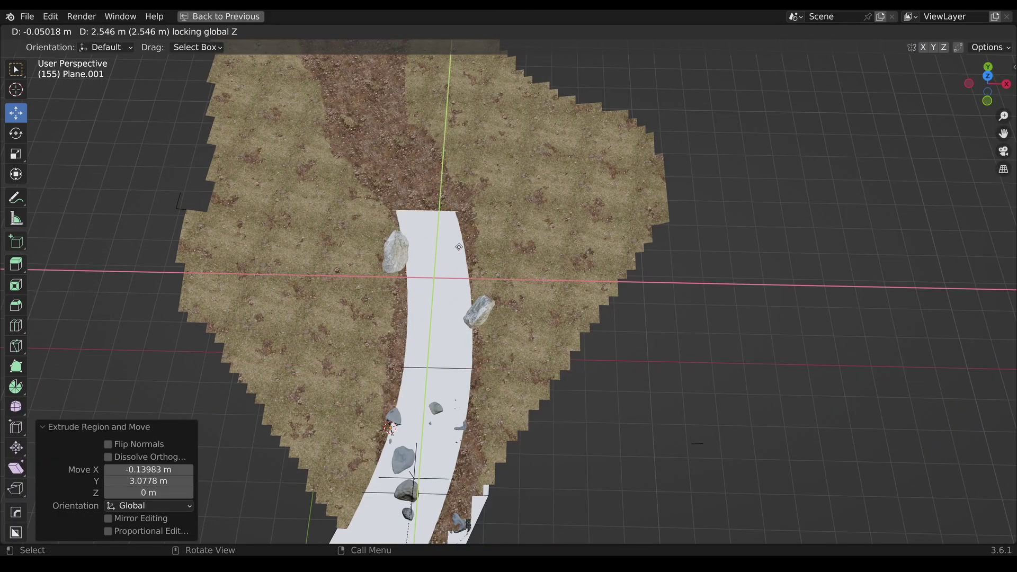
click(446, 225)
shift+middle_drag(447, 225, 451, 360)
Step: Extrude three more horizontal sections from the far edge, following the bend to the far end of the riverbed
key(e)
key(shift+z)
click(428, 281)
key(e)
key(shift+z)
click(393, 201)
key(e)
key(shift+z)
click(378, 120)
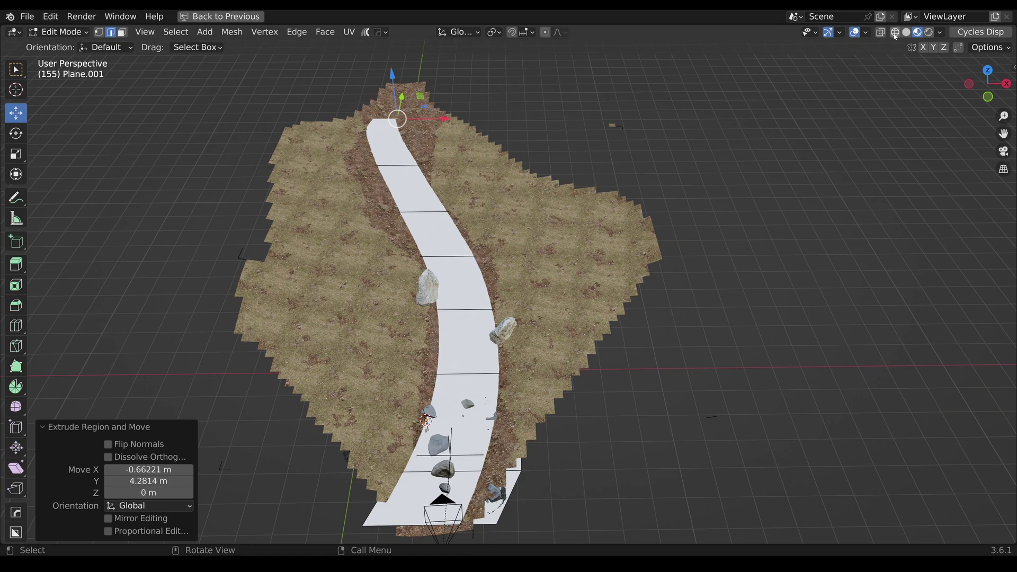
Step: Adjust the left-bank side edge near the two standing rocks by about 0.33 m along X
click(409, 340)
drag(456, 341, 465, 341)
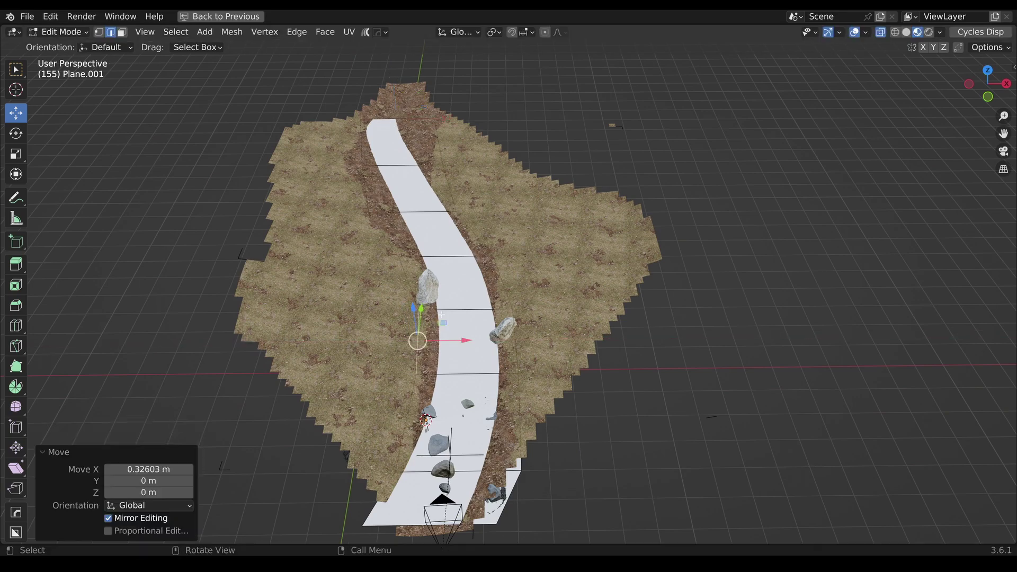
drag(458, 286, 454, 286)
scroll(424, 239, up, 2)
shift+middle_drag(371, 159, 392, 222)
click(311, 193)
Step: Shift two vertices near the plane's far bend along X, the last by about -0.54 m, and return to Object Mode
key(1)
click(408, 98)
drag(456, 100, 441, 99)
click(418, 161)
drag(466, 160, 450, 160)
scroll(453, 212, down, 3)
middle_drag(453, 233, 445, 336)
scroll(461, 249, up, 2)
key(ctrl+space)
scroll(408, 169, down, 3)
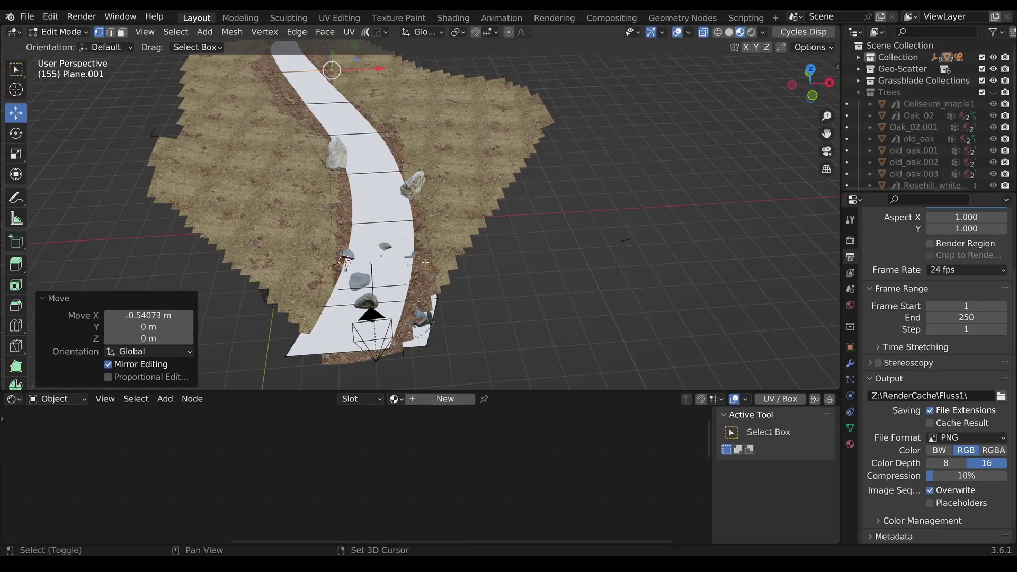
middle_drag(407, 169, 488, 367)
key(Tab)
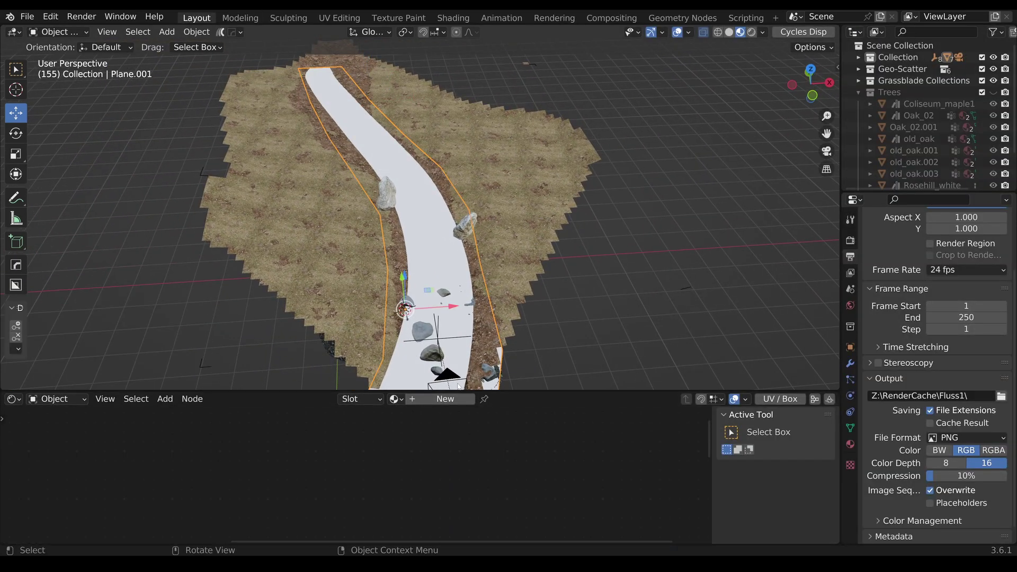
Step: Create a new material for the river plane and enlarge the node editor to show its Principled BSDF
click(446, 399)
scroll(452, 440, down, 2)
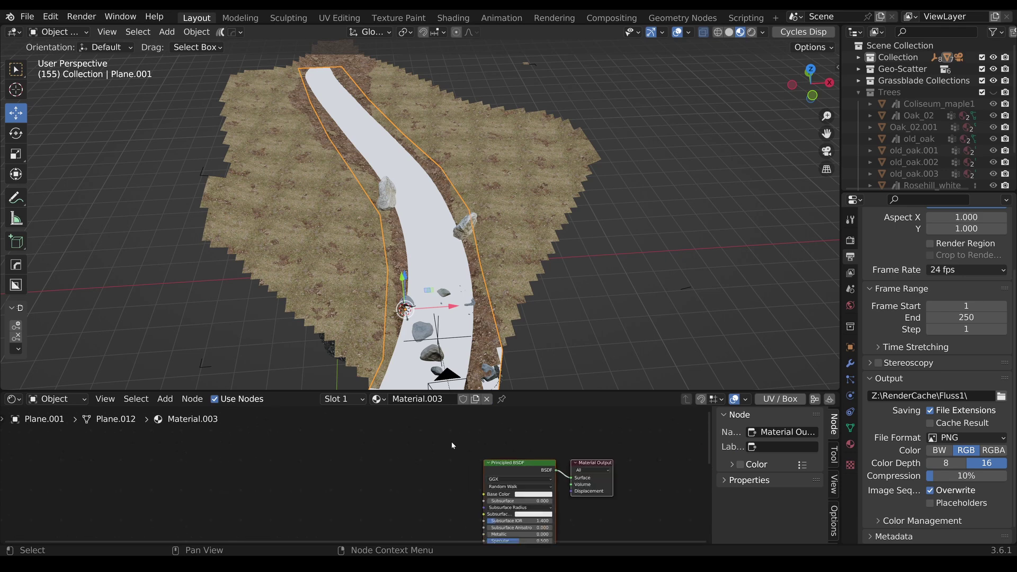
middle_drag(488, 446, 476, 404)
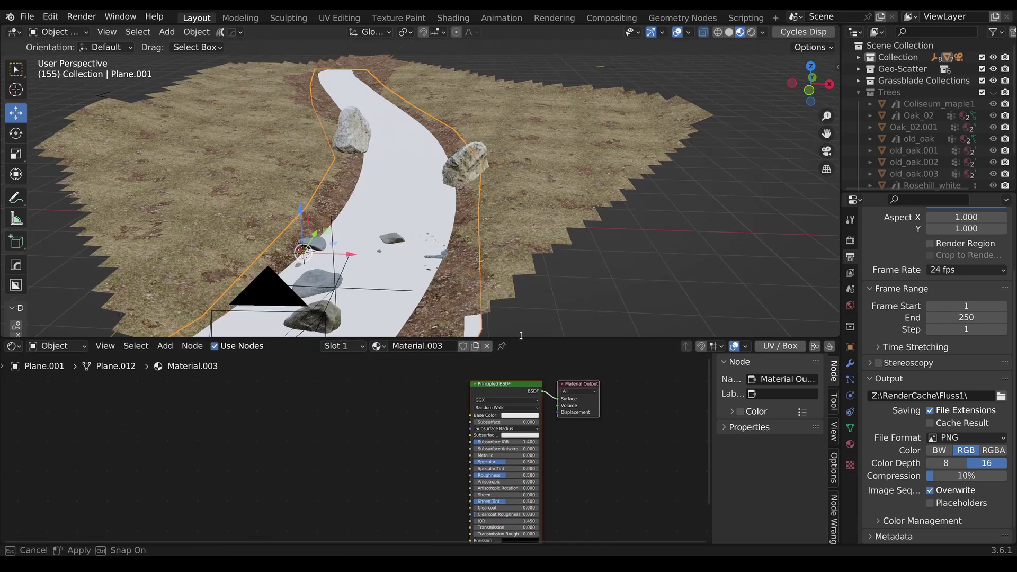
scroll(490, 403, up, 5)
middle_drag(490, 396, 478, 388)
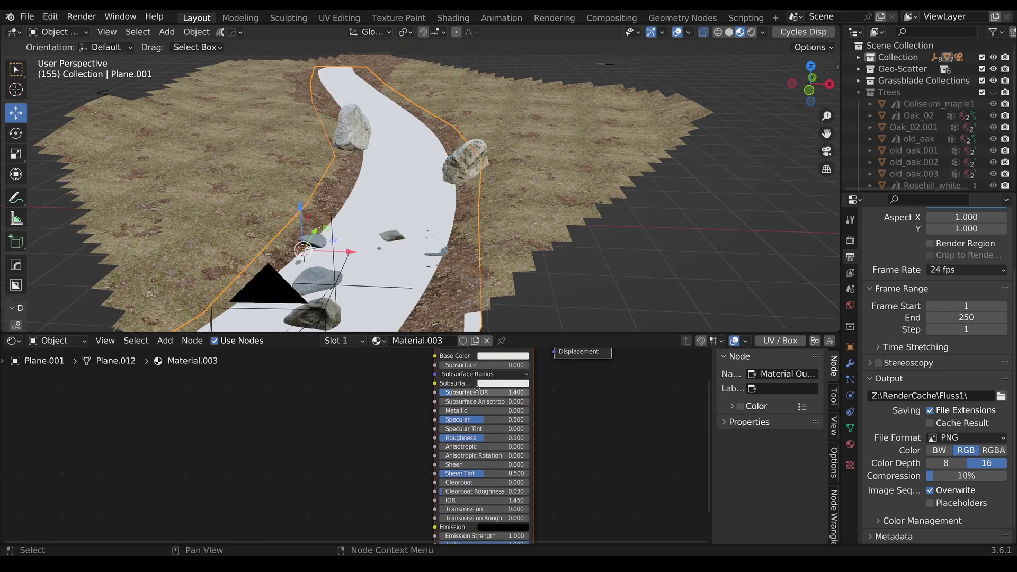
Step: Set the Principled BSDF to Specular 2.0, Roughness 0.014, IOR 1.33 and Transmission 1.0
click(481, 420)
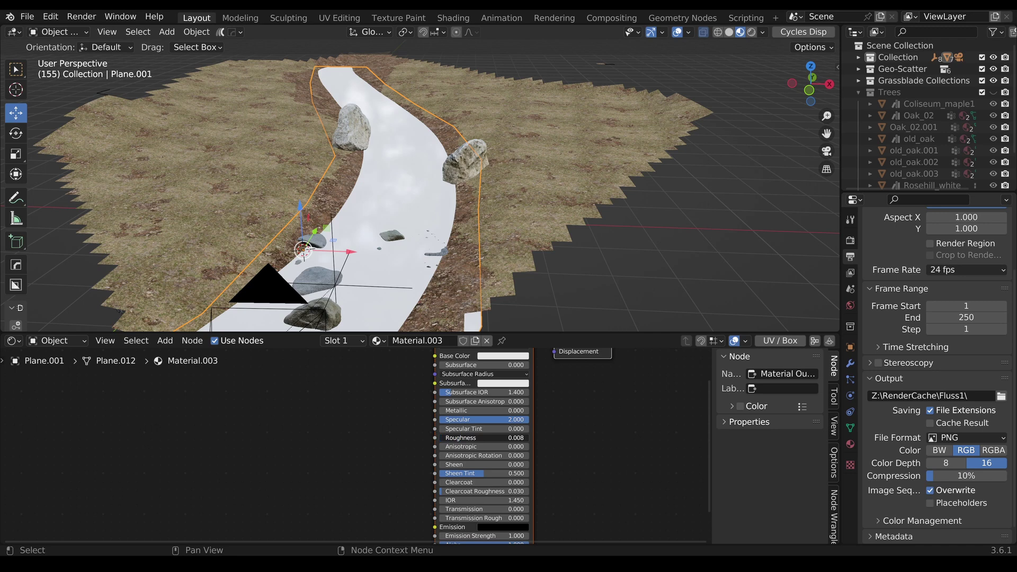
middle_drag(477, 490, 483, 411)
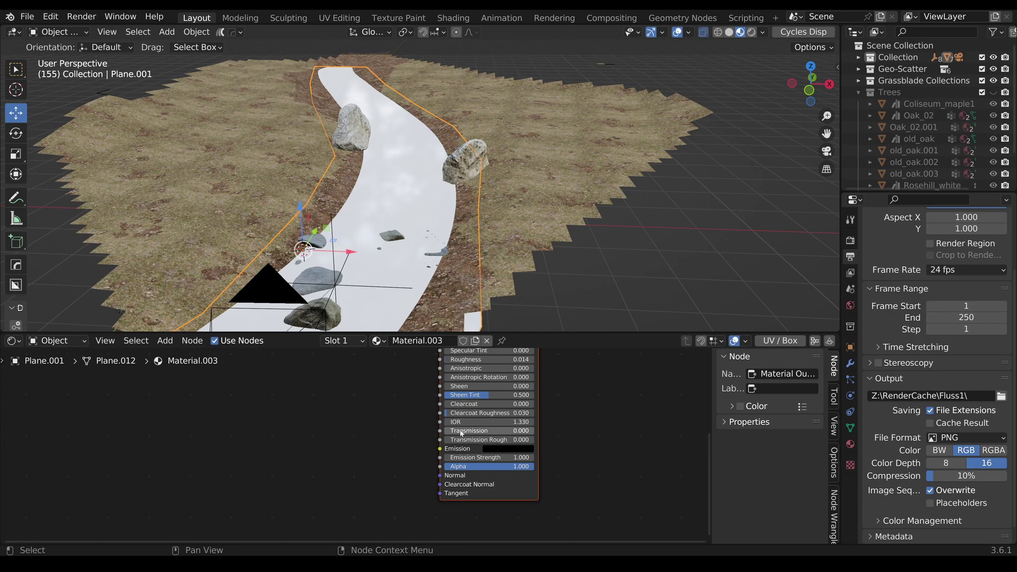
drag(462, 433, 535, 433)
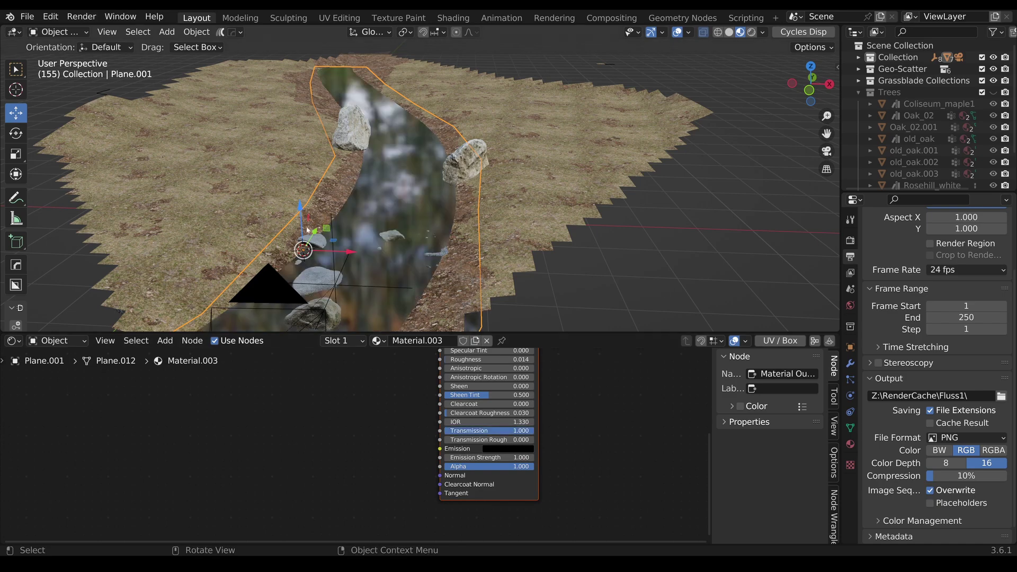
Step: Switch the viewport to rendered shading and examine the water surface up close
scroll(307, 231, up, 4)
mouse_move(308, 229)
middle_down()
mouse_move(320, 221)
mouse_move(310, 227)
middle_up()
scroll(329, 221, down, 3)
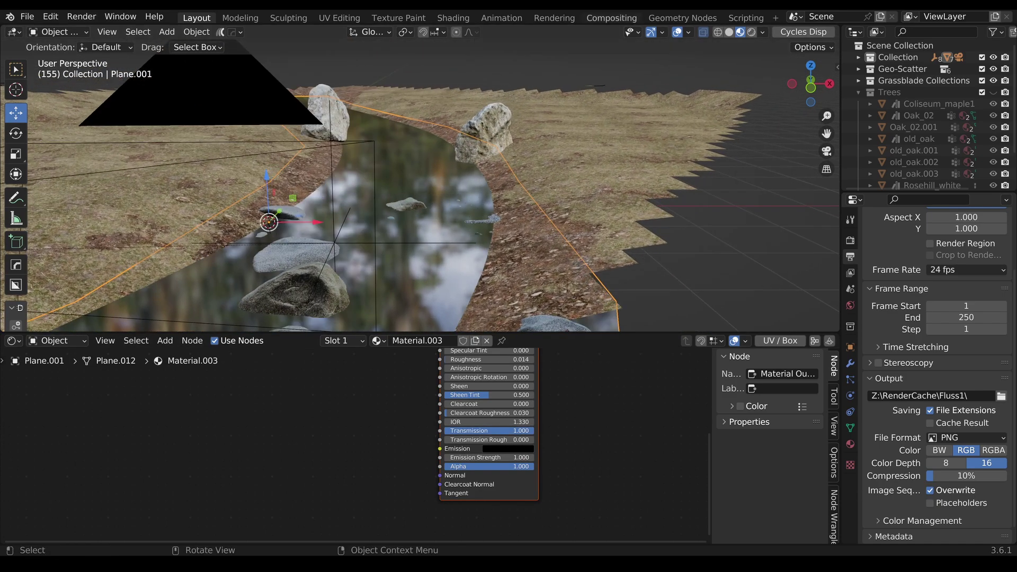
key(z)
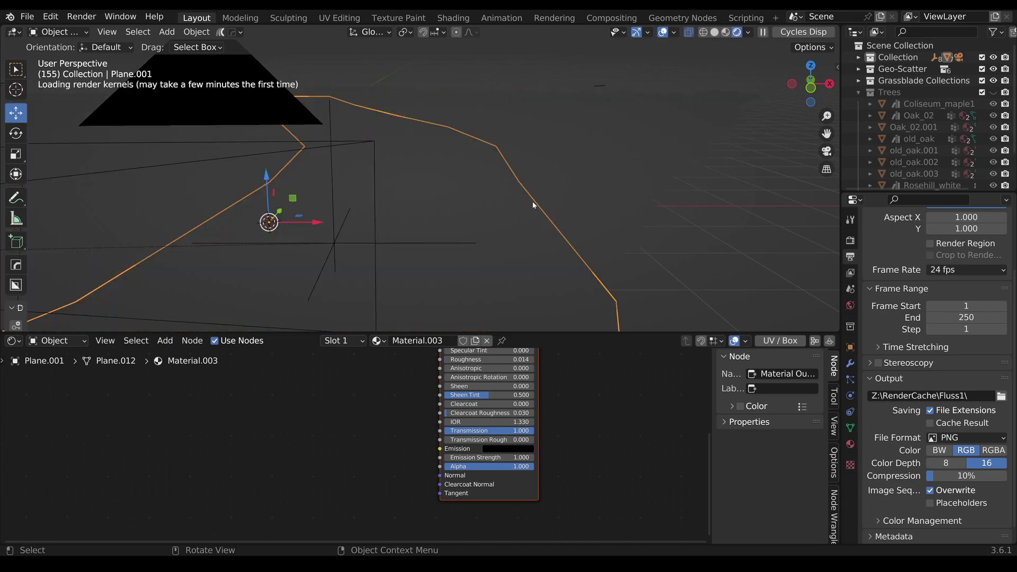
scroll(525, 199, up, 3)
middle_drag(525, 200, 517, 204)
Step: Brighten the water material's Base Color to white and return the viewport to Material Preview shading
middle_drag(549, 428, 548, 522)
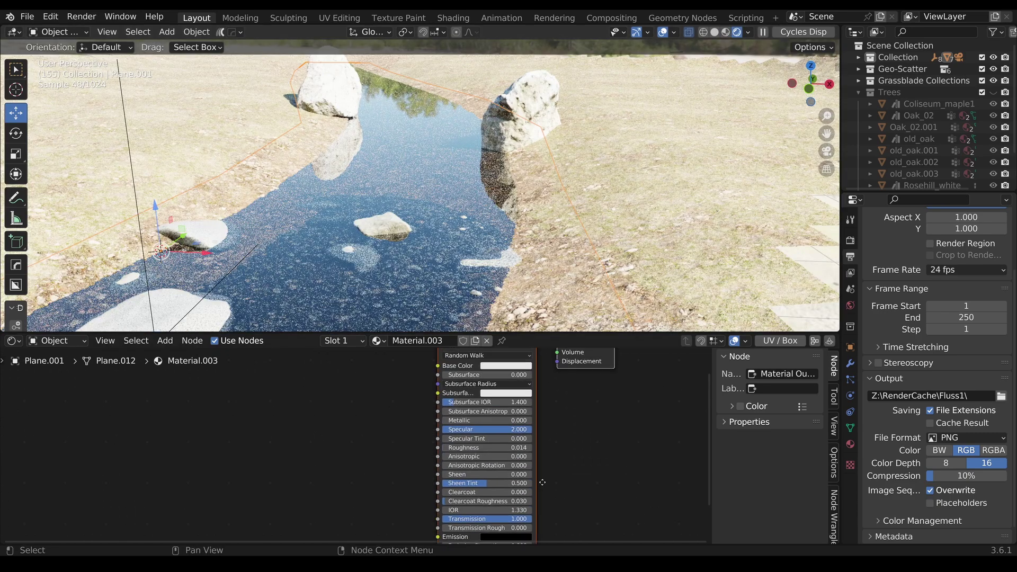
middle_drag(551, 399, 548, 498)
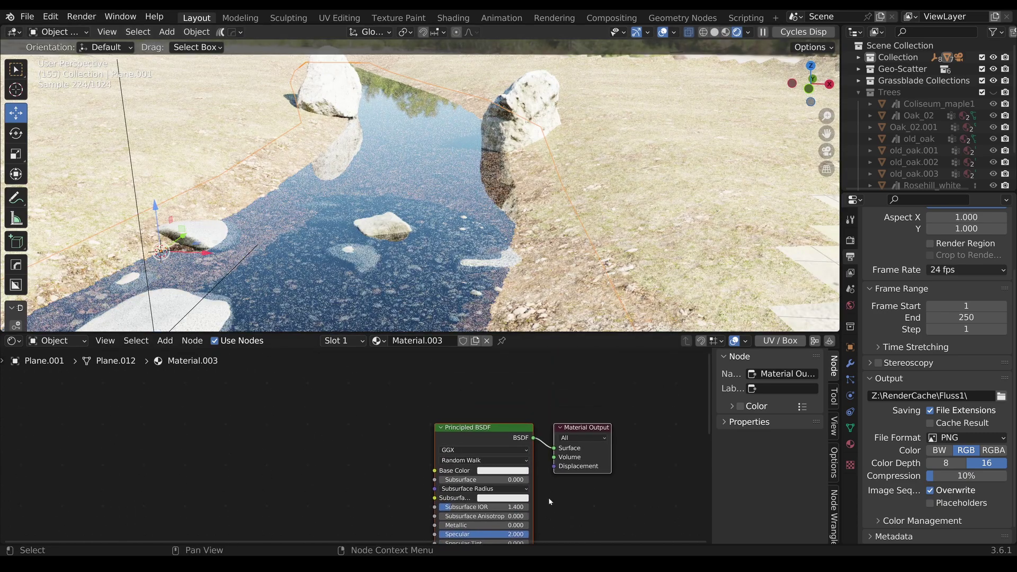
click(507, 473)
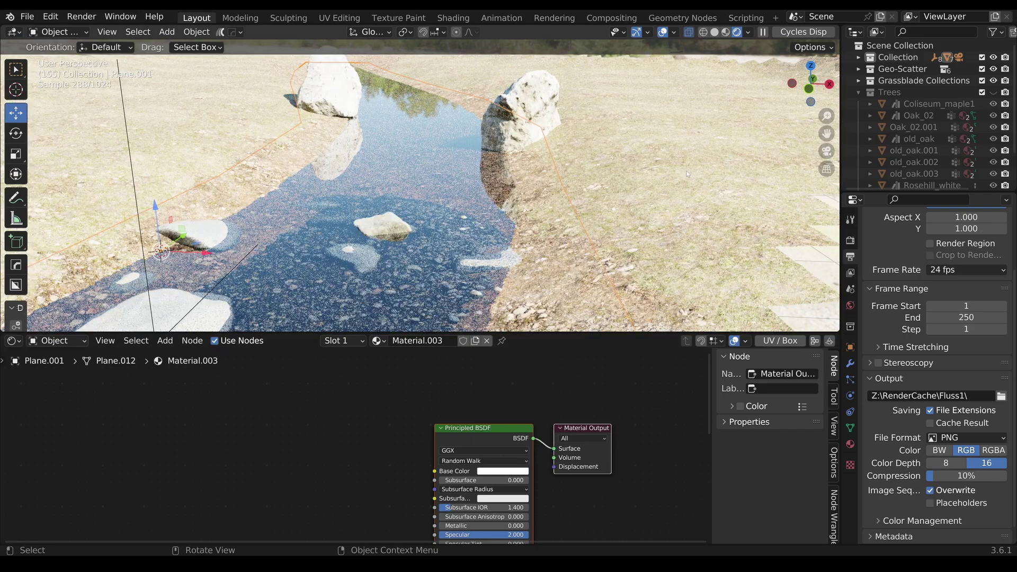
click(726, 32)
scroll(471, 208, down, 5)
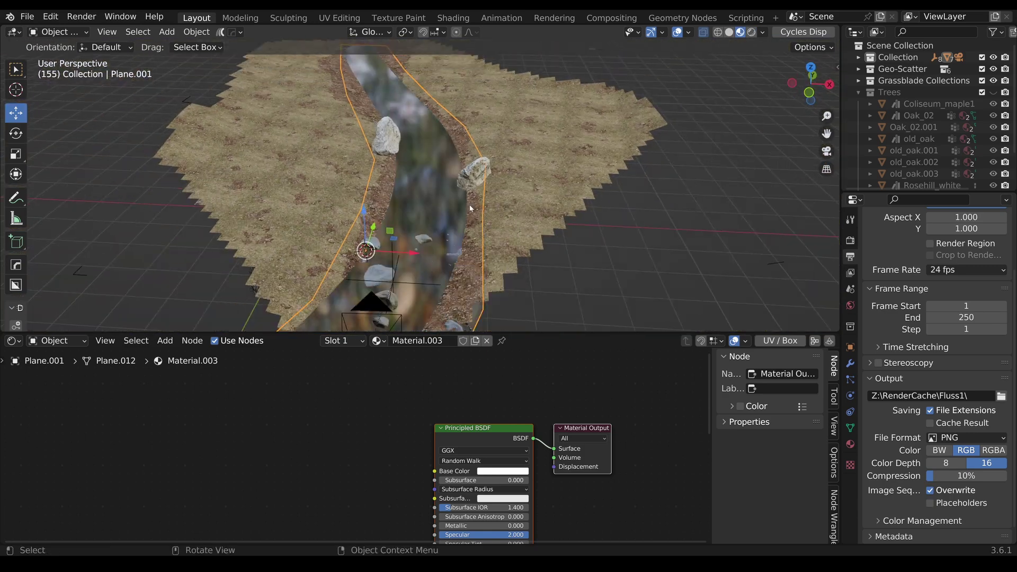
scroll(473, 404, down, 5)
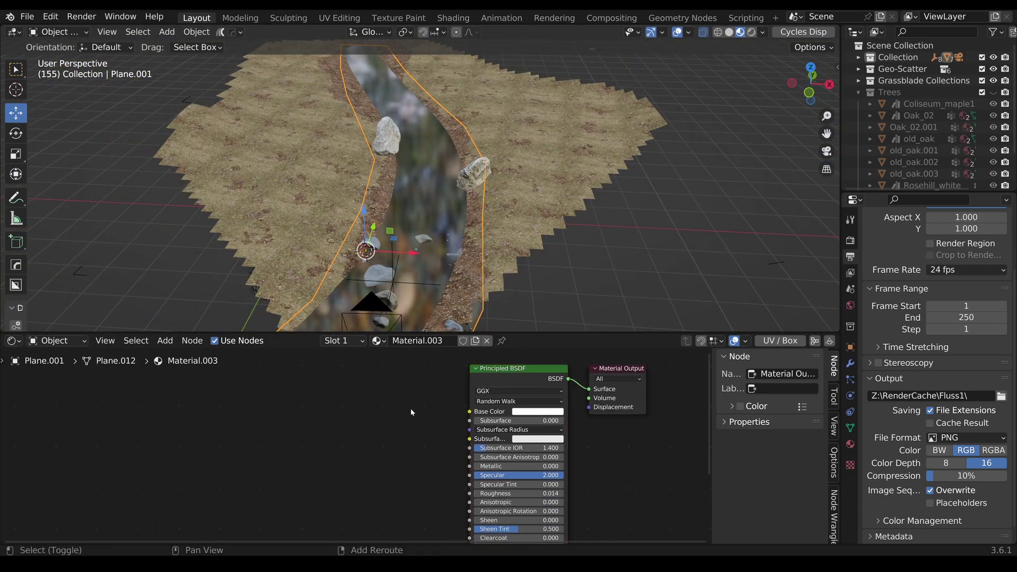
Step: Add a Noise Texture node to the water material and preview its Fac output on the river plane
key(shift+a)
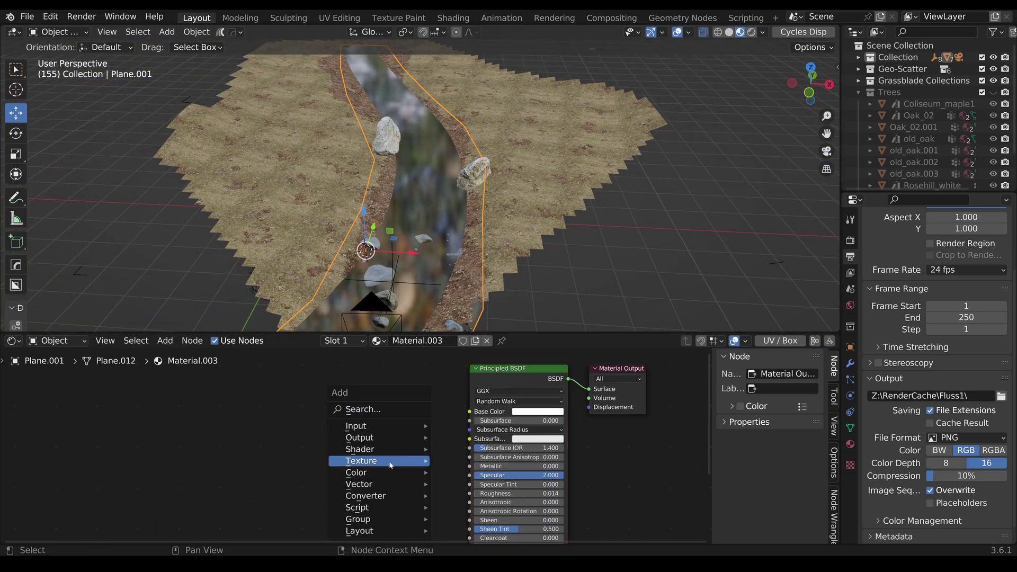
mouse_move(393, 465)
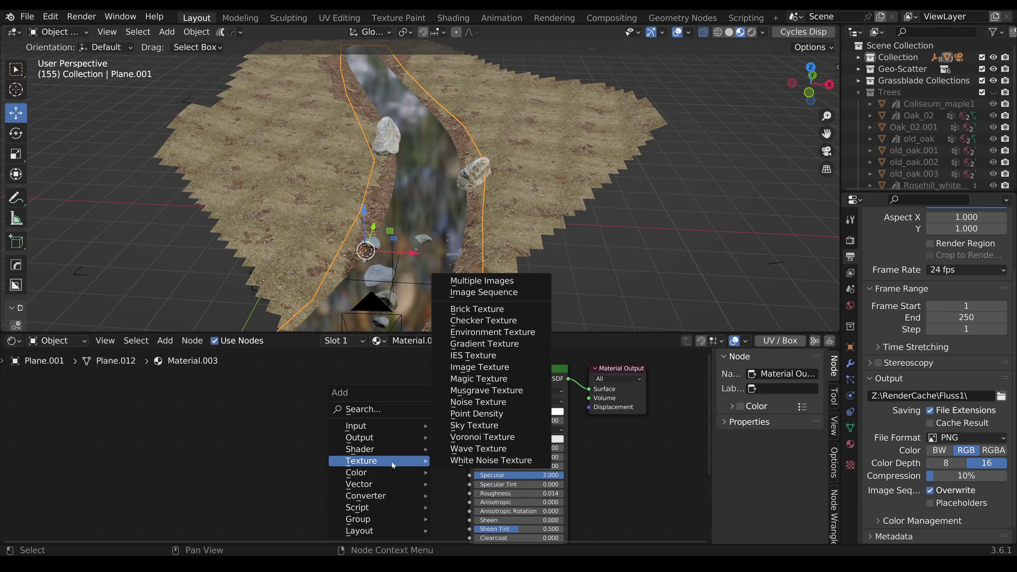
click(479, 402)
click(360, 395)
ctrl+shift+click(360, 394)
middle_drag(398, 399, 397, 438)
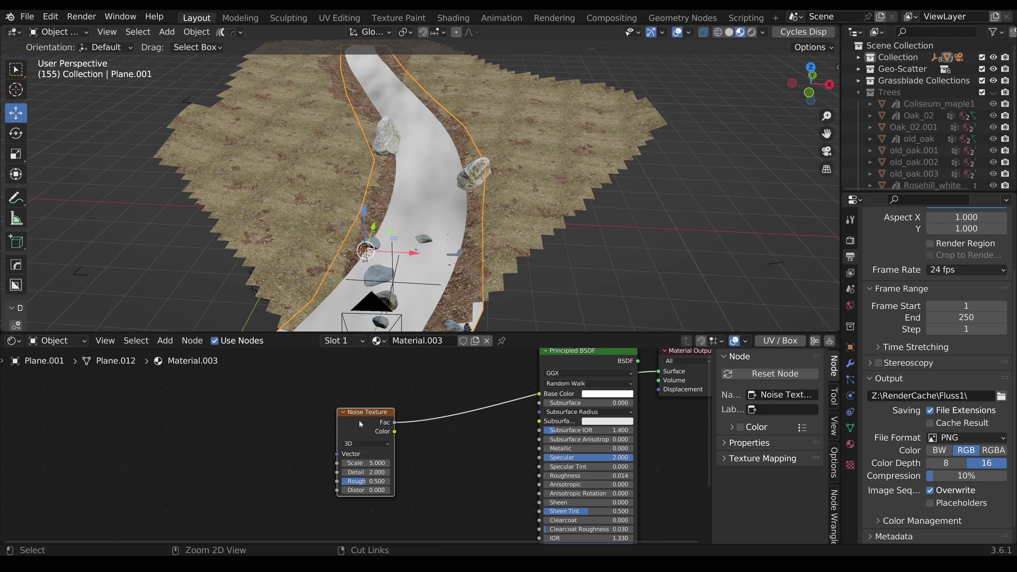
Step: Add connected Texture Coordinate and Mapping nodes in front of the Noise Texture
key(ctrl+t)
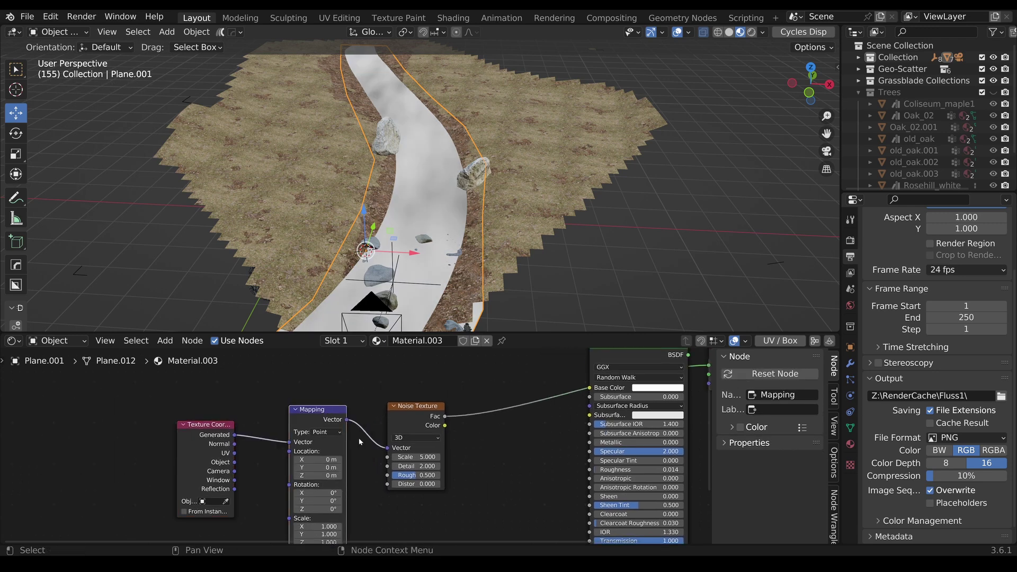
scroll(355, 451, up, 2)
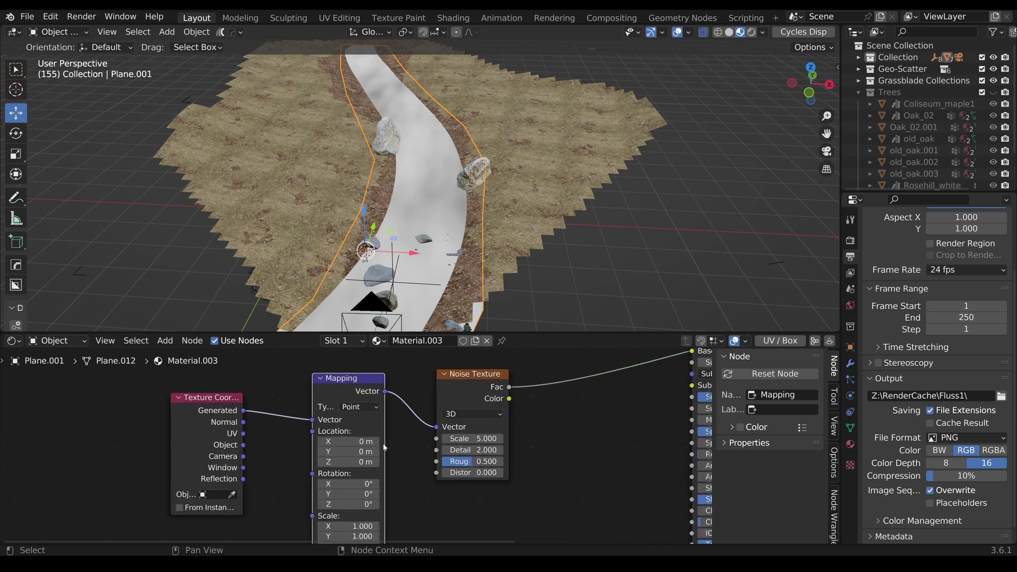
middle_drag(384, 447, 404, 430)
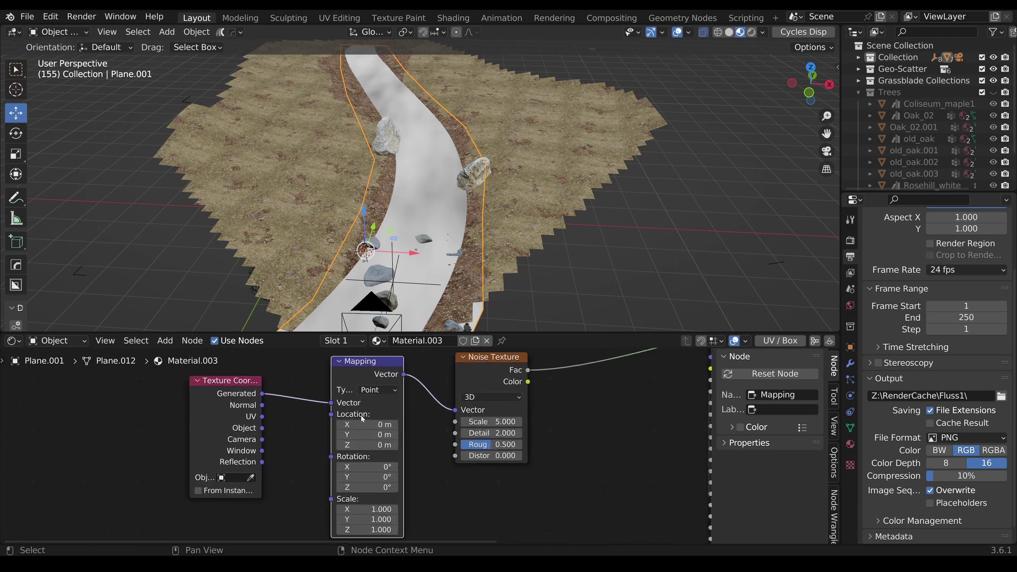
Step: Set the Mapping node's Location Y to 2.05 m to slide the noise along the river
drag(362, 437, 428, 435)
scroll(395, 427, down, 1)
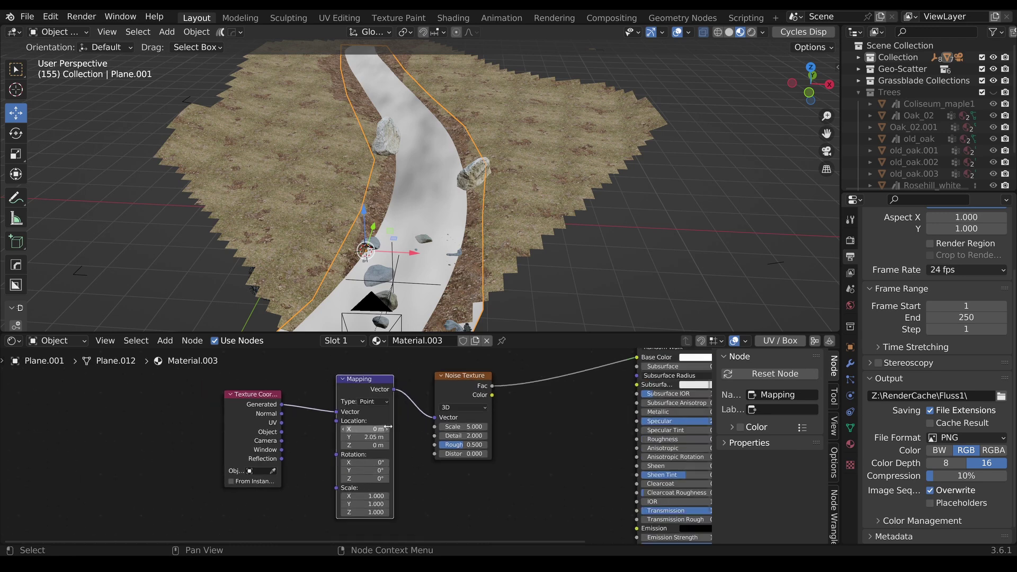
middle_drag(324, 428, 299, 414)
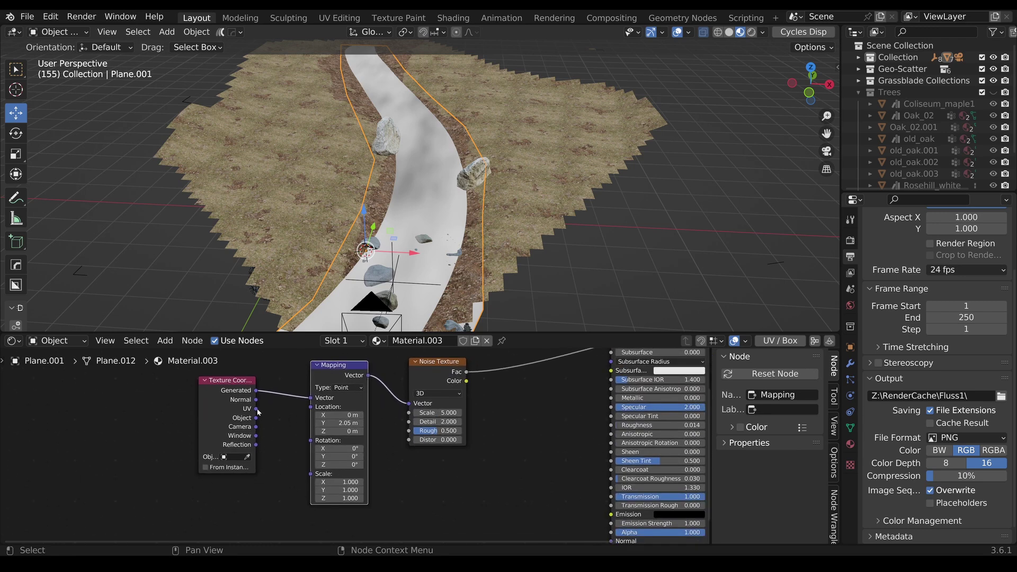
Step: Feed the Mapping node from the Texture Coordinate's UV output and open a UV Editor beside the shader nodes
drag(257, 409, 311, 398)
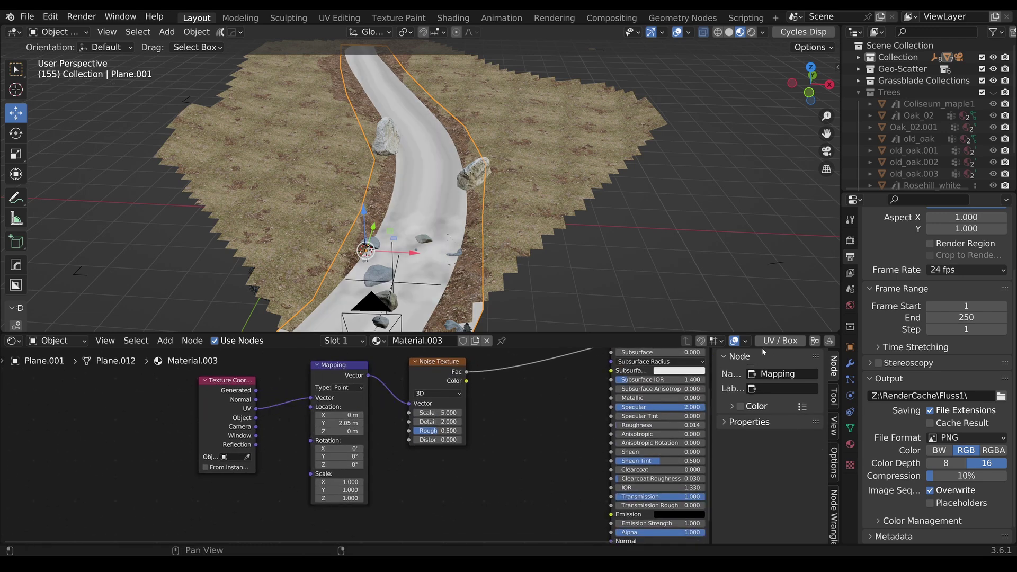
drag(835, 335, 456, 349)
click(468, 341)
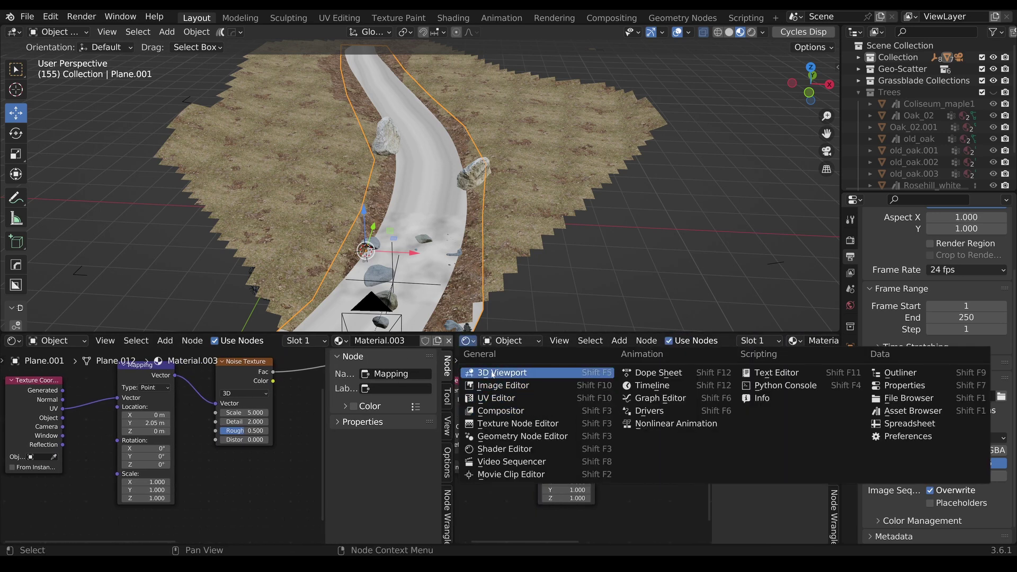
click(497, 398)
scroll(596, 422, down, 3)
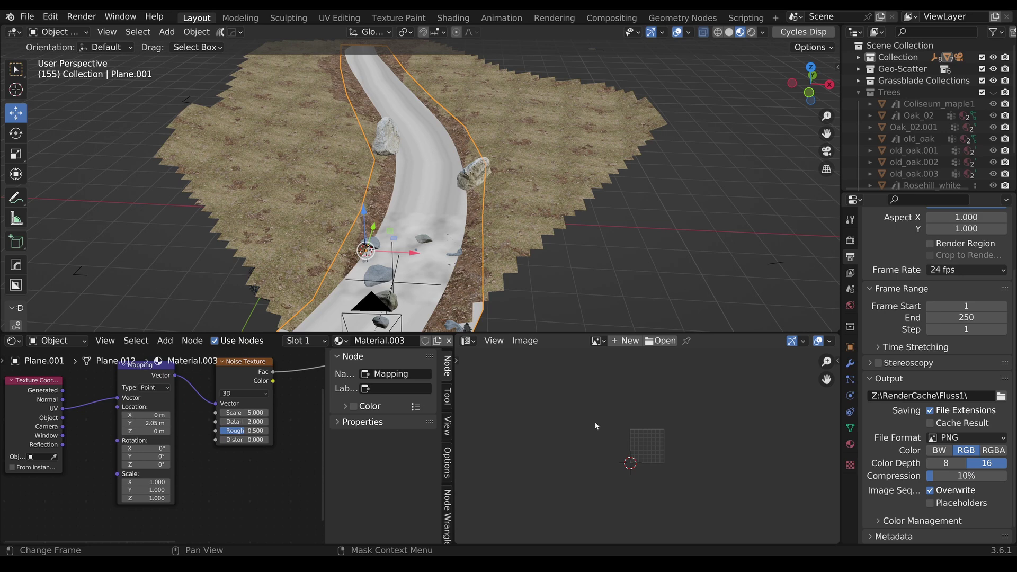
Step: Unwrap all faces of the river plane with the standard Unwrap operation
key(Tab)
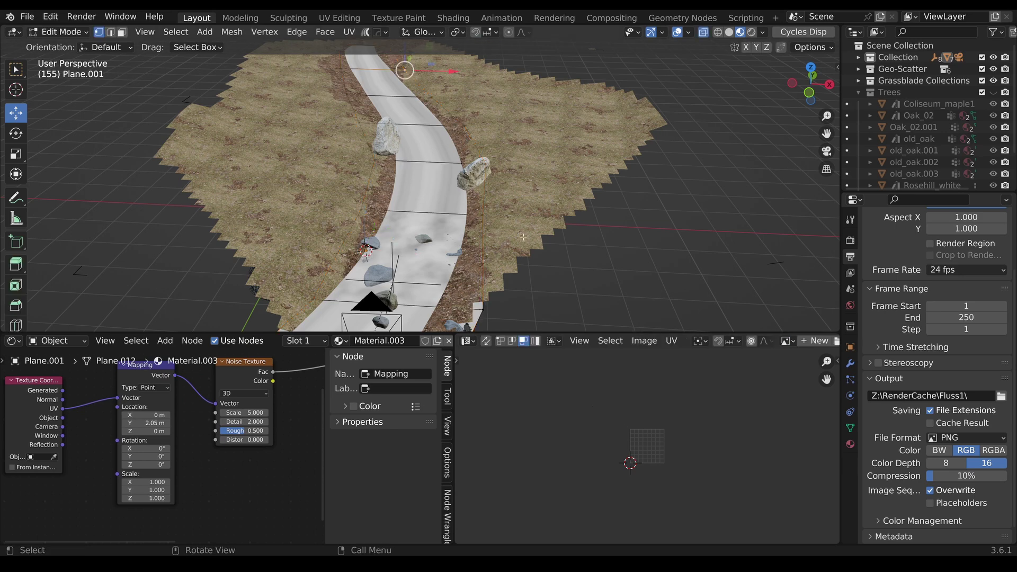
key(a)
key(u)
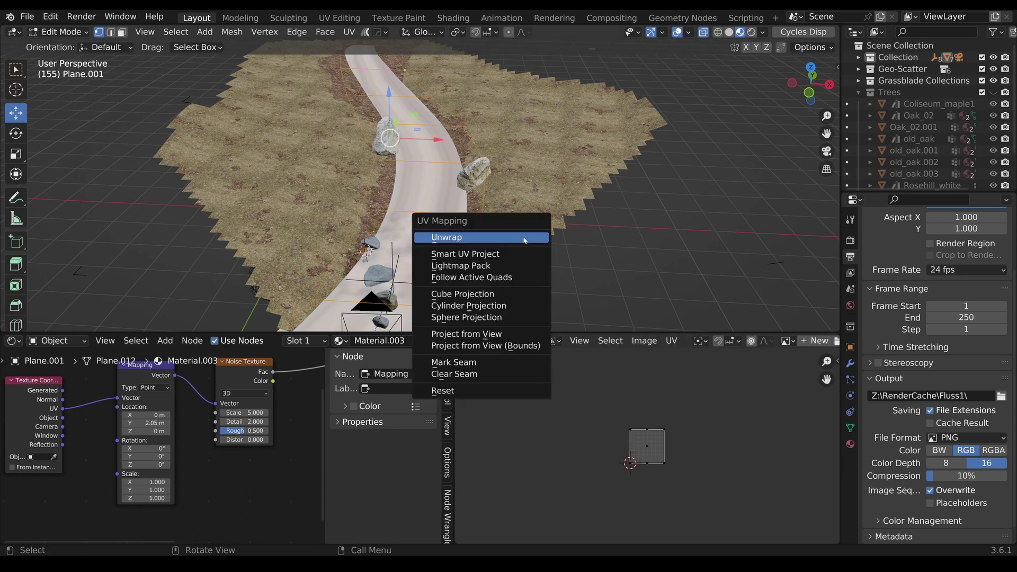
click(524, 241)
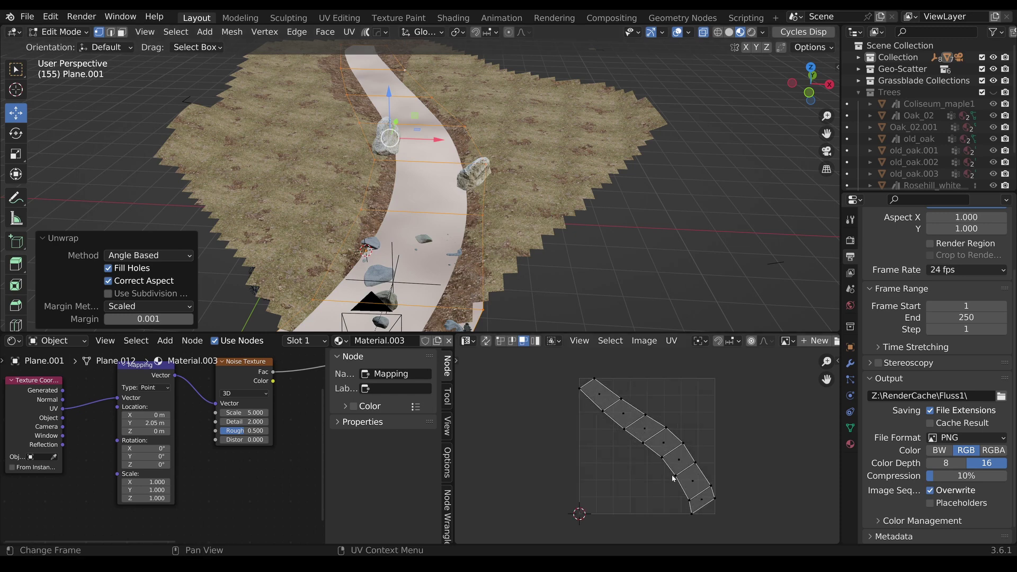
Step: Straighten the river's UV strip with Follow Active Quads, using the face at its upper end as the active quad
click(604, 399)
right_click(606, 396)
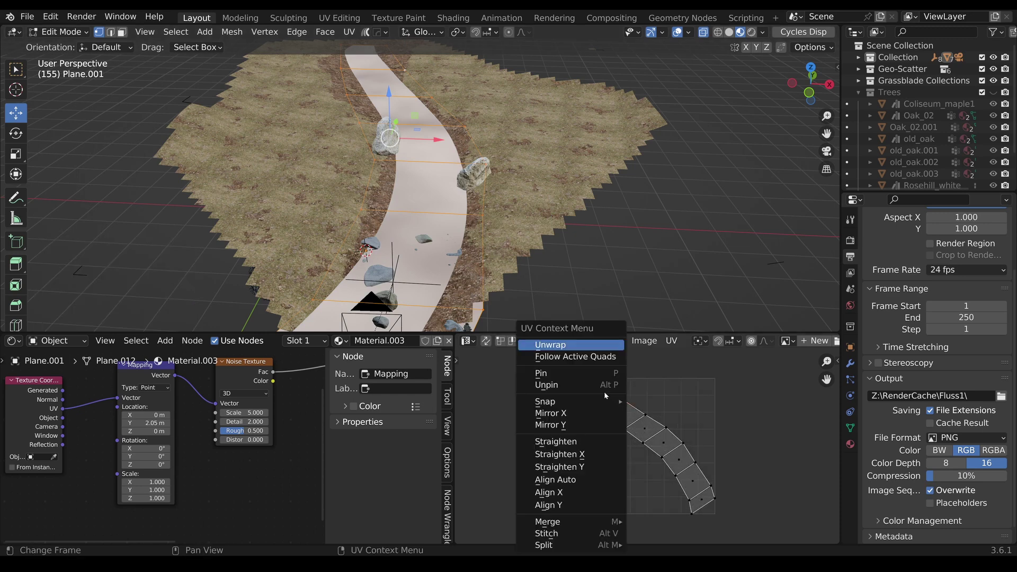
click(572, 356)
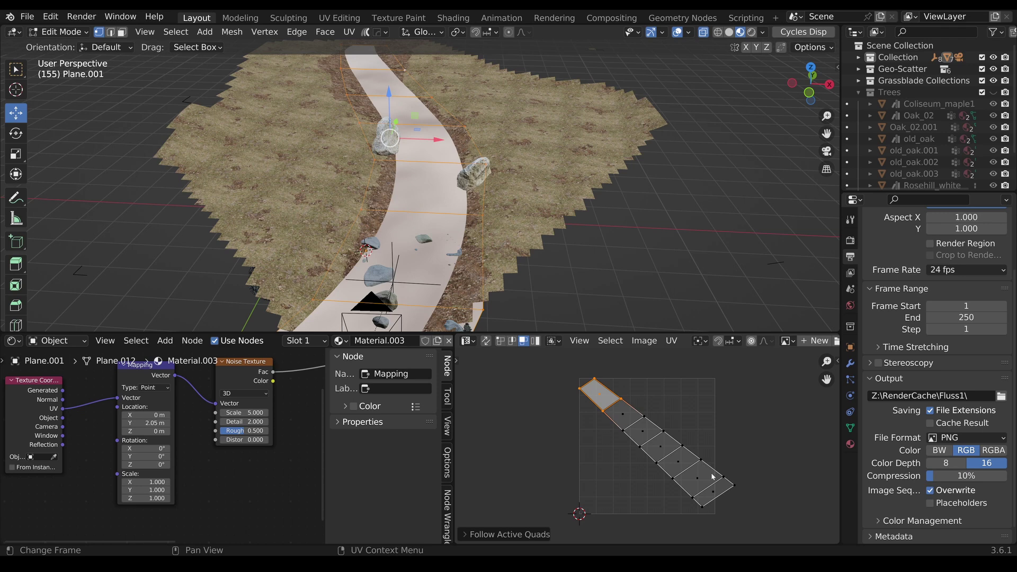
Step: Rotate the whole UV strip until it stands upright
key(a)
key(r)
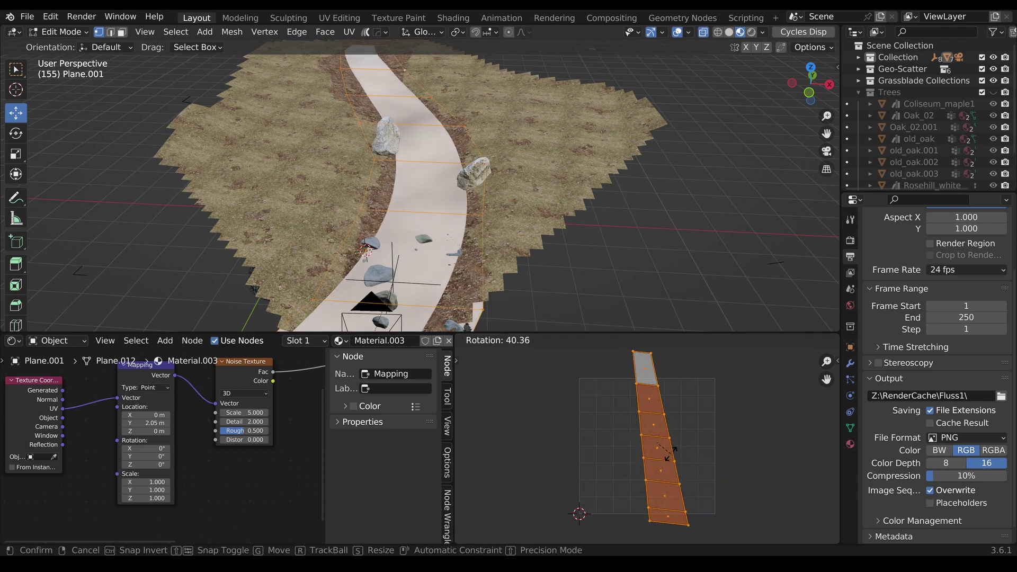
click(671, 454)
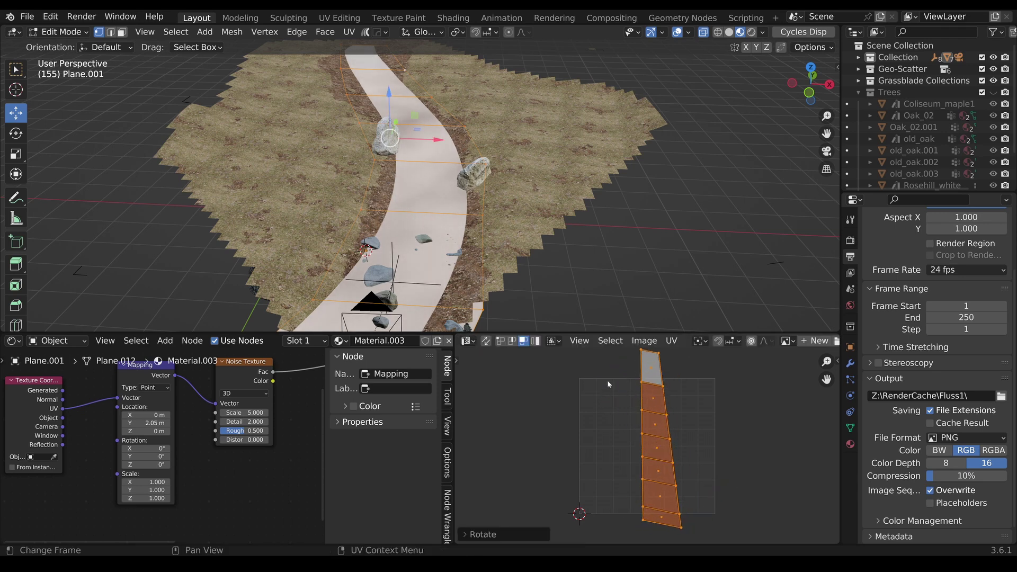
Step: Rotate the UV strip's slanted long edge loop to vertical, shift it into place, and return to Object Mode
key(2)
alt+click(664, 399)
key(r)
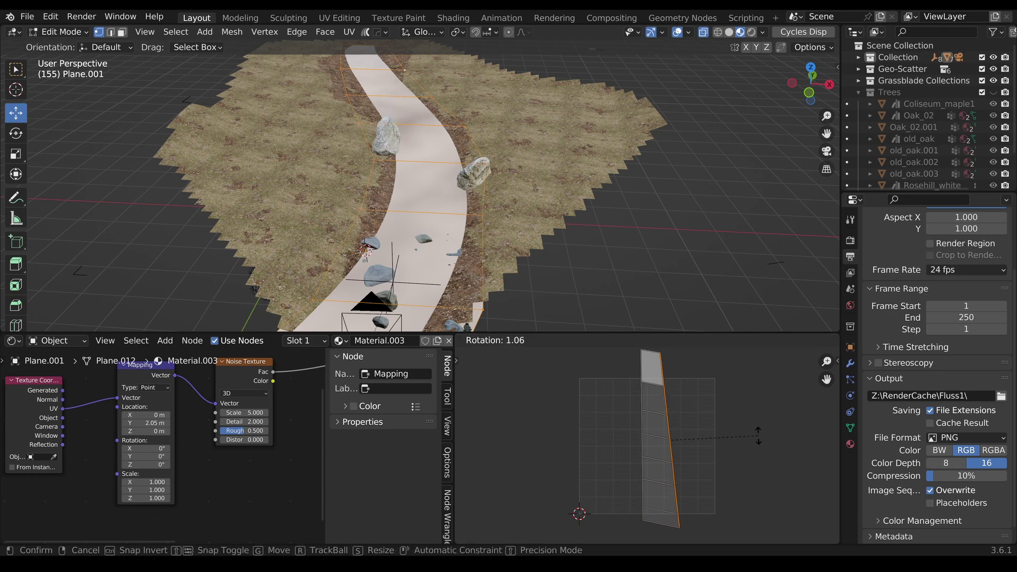
click(759, 445)
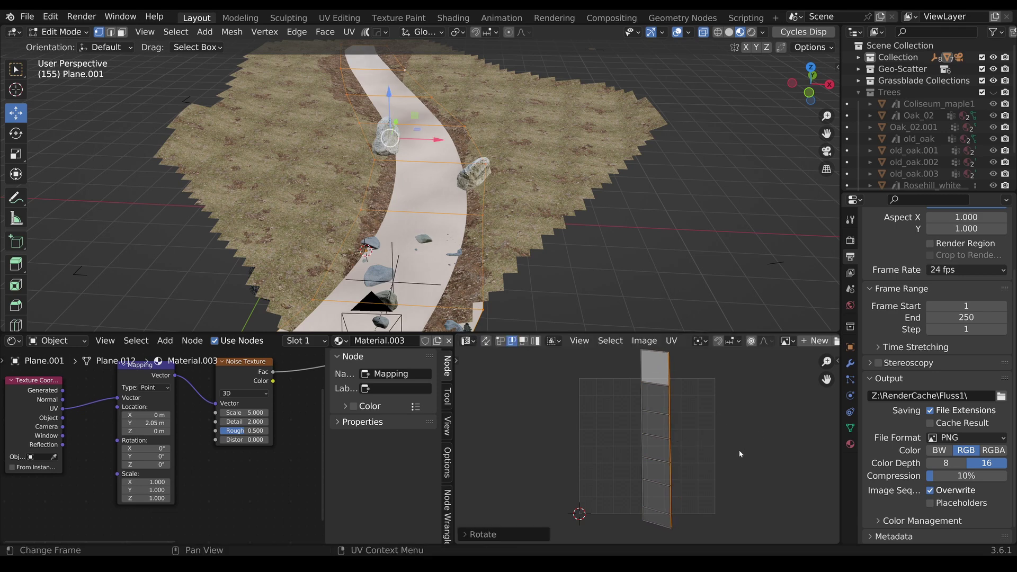
key(g)
click(739, 448)
key(Tab)
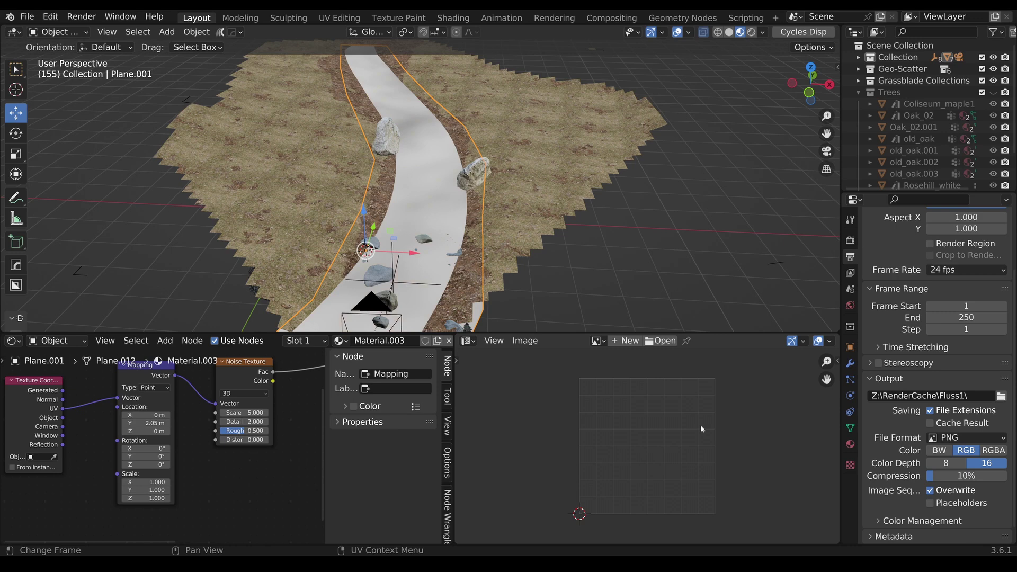
Step: Insert a Color Ramp after the Noise Texture and raise its contrast, moving the black stop inward and the white stop to 0.654
middle_drag(233, 379, 135, 403)
click(135, 403)
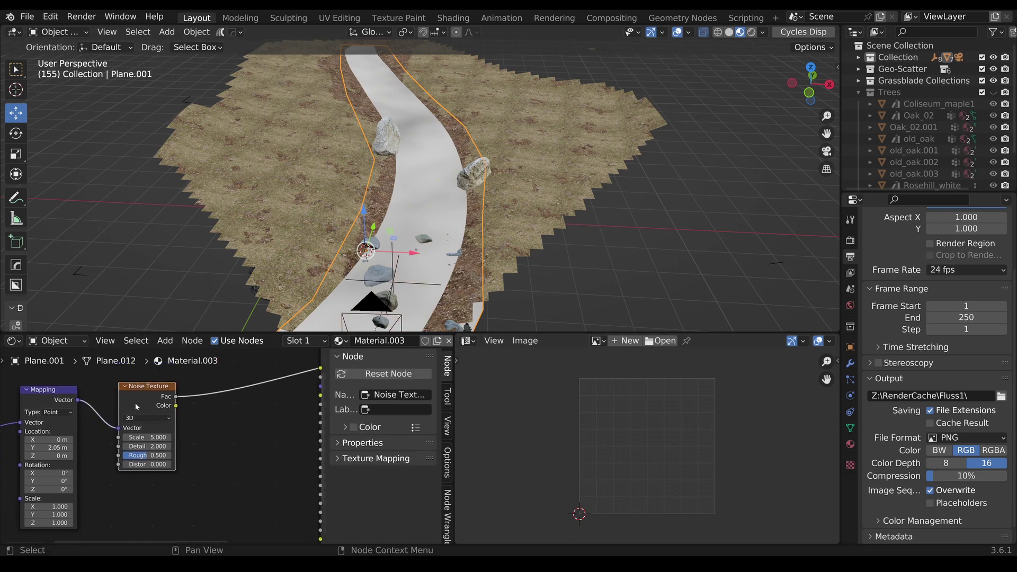
key(shift+a)
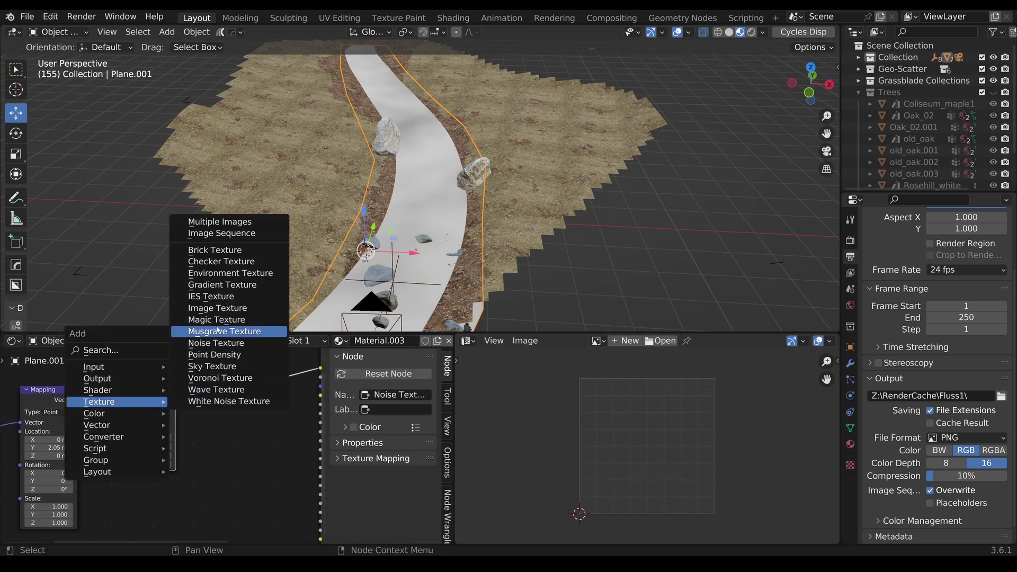
mouse_move(106, 437)
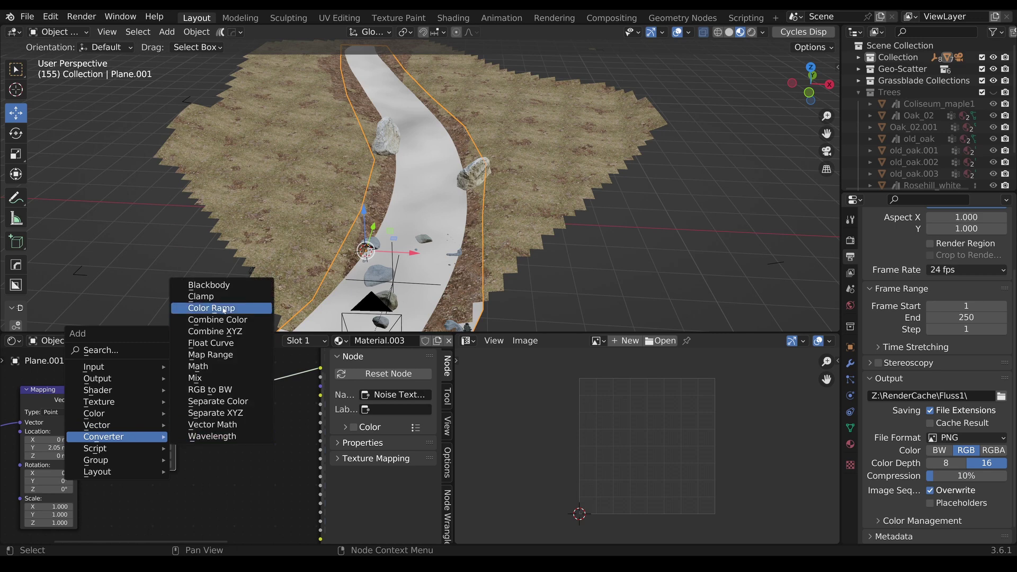
click(204, 304)
click(201, 381)
middle_drag(201, 382, 151, 391)
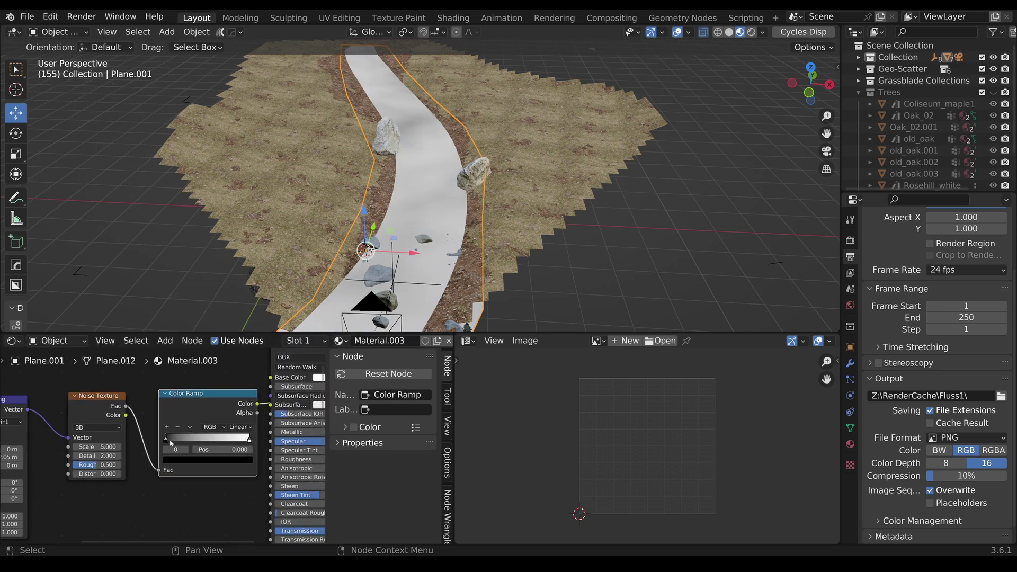
drag(172, 441, 220, 445)
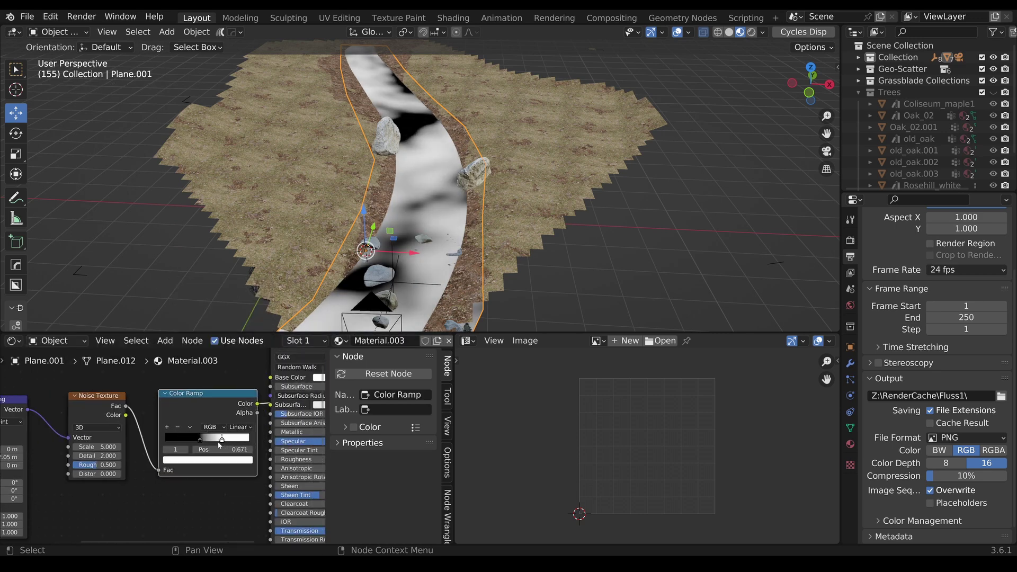
Step: Set the Mapping node's Scale to X 9.6 and Y 1.8 and its Location Y to 0.8 m
middle_drag(58, 466, 198, 428)
scroll(233, 466, up, 4)
mouse_move(184, 497)
mouse_down()
mouse_move(170, 497)
mouse_move(187, 497)
mouse_move(188, 485)
mouse_move(249, 485)
mouse_up()
scroll(209, 500, down, 1)
middle_drag(210, 499, 221, 503)
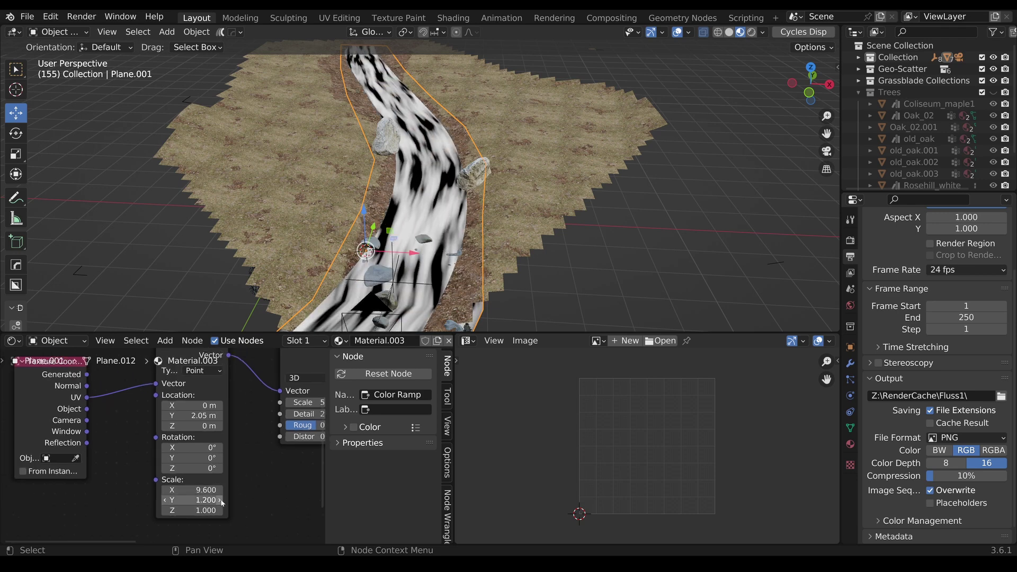
drag(220, 503, 233, 503)
mouse_move(144, 433)
middle_down()
mouse_move(188, 472)
mouse_move(139, 451)
middle_up()
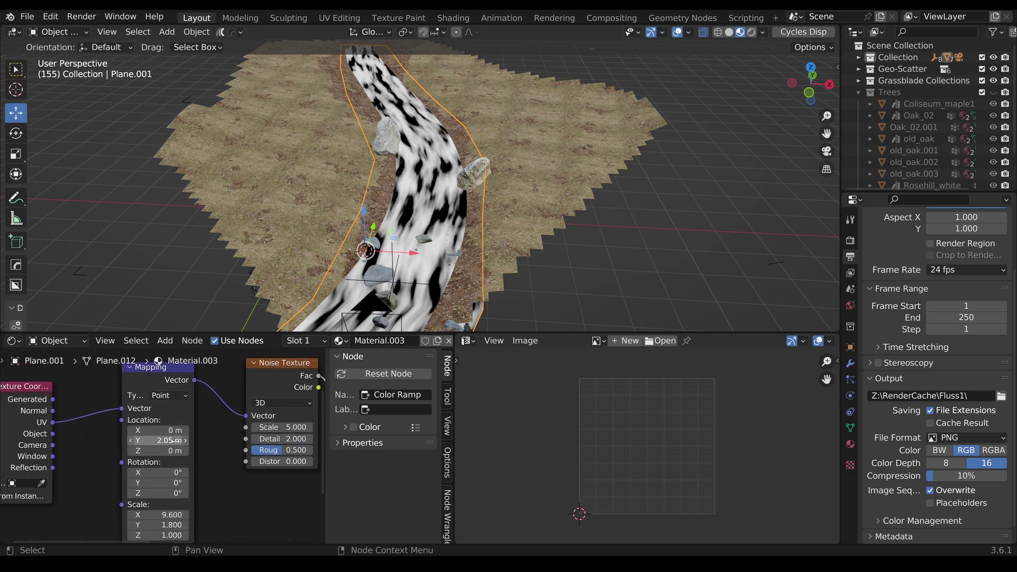
mouse_move(157, 440)
mouse_down()
mouse_move(165, 441)
mouse_move(130, 440)
mouse_move(162, 440)
mouse_up()
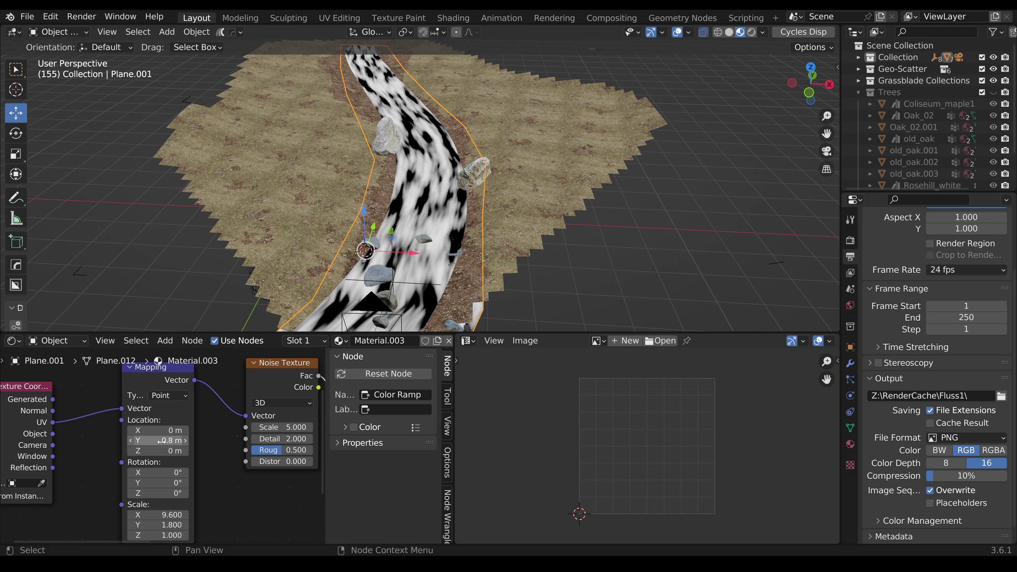
Step: Add a Bump node to the water material below the Color Ramp
scroll(211, 478, down, 2)
key(shift+a)
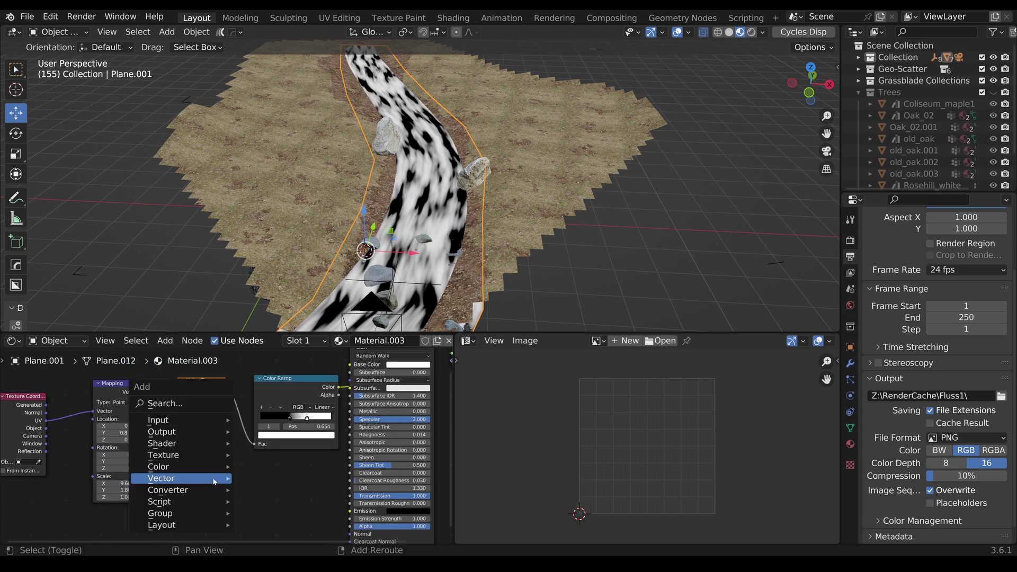
mouse_move(214, 481)
click(265, 385)
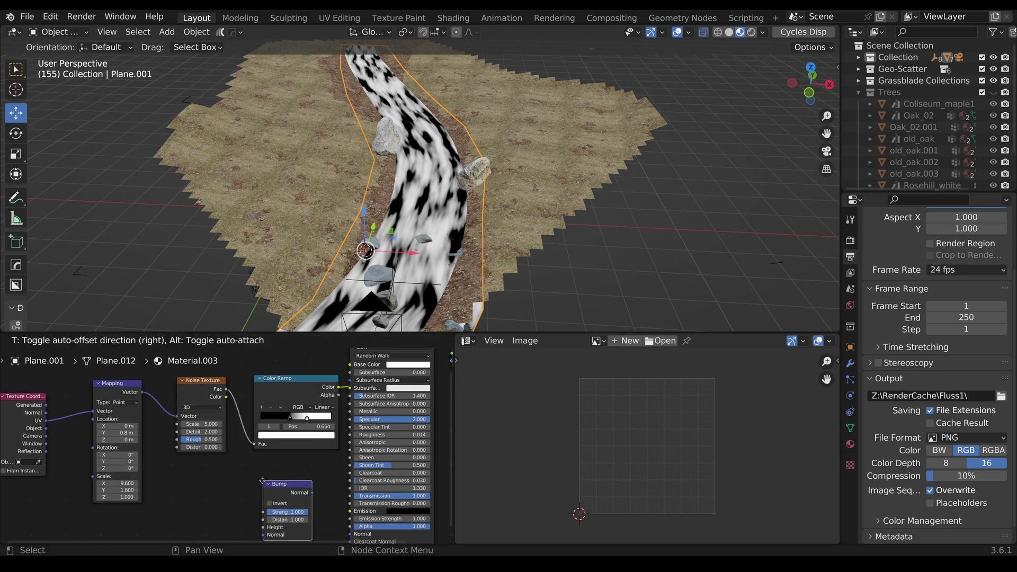
click(272, 464)
scroll(272, 464, down, 4)
middle_drag(281, 457, 232, 442)
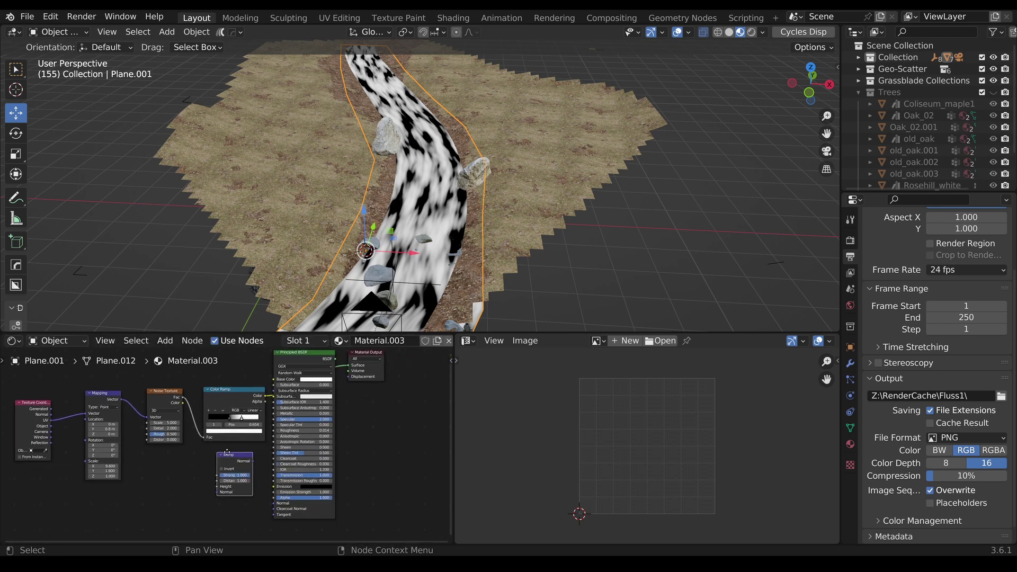
Step: Connect the Noise Texture's Fac to the Bump Height and the Bump Normal to the Principled BSDF's Normal
scroll(233, 434, up, 3)
drag(165, 393, 182, 477)
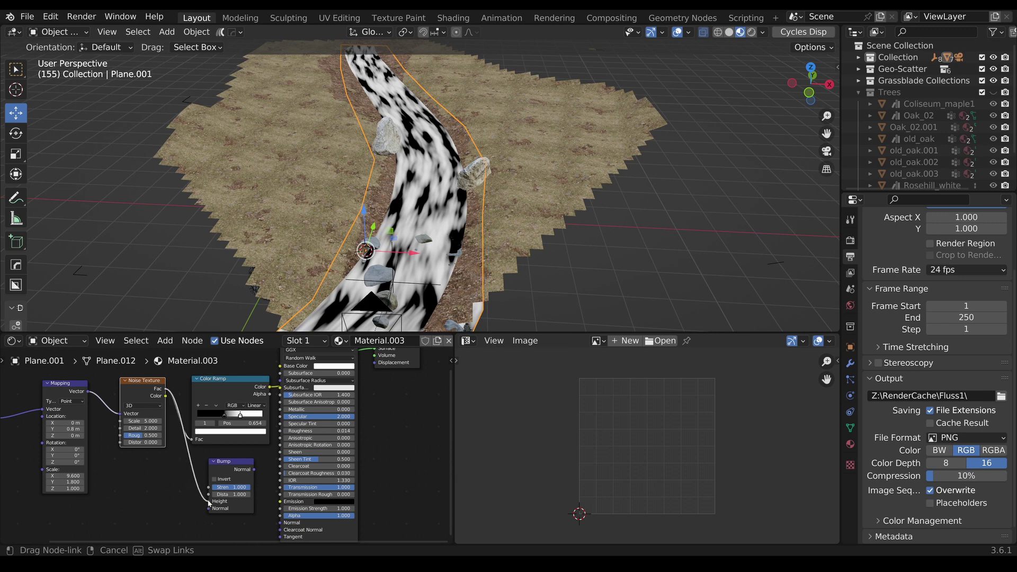
drag(210, 505, 210, 502)
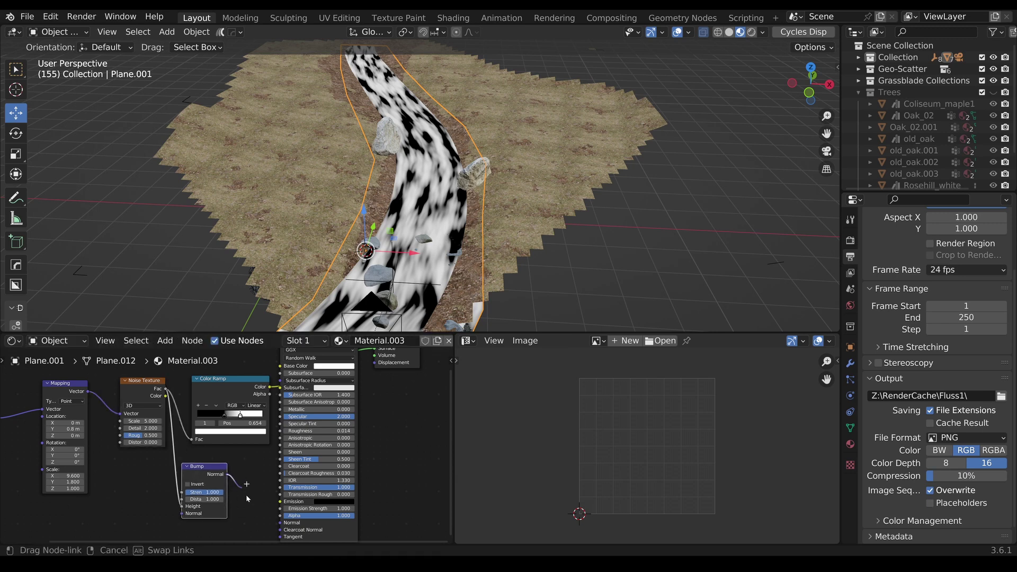
drag(247, 498, 280, 514)
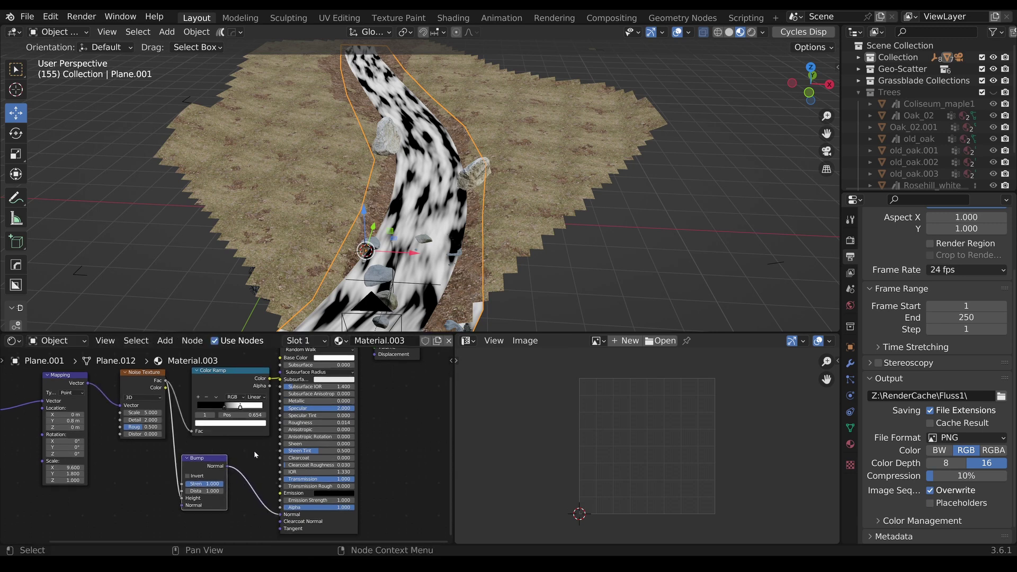
Step: Try to set the Bump node's Distance to 5cm
scroll(255, 455, up, 3)
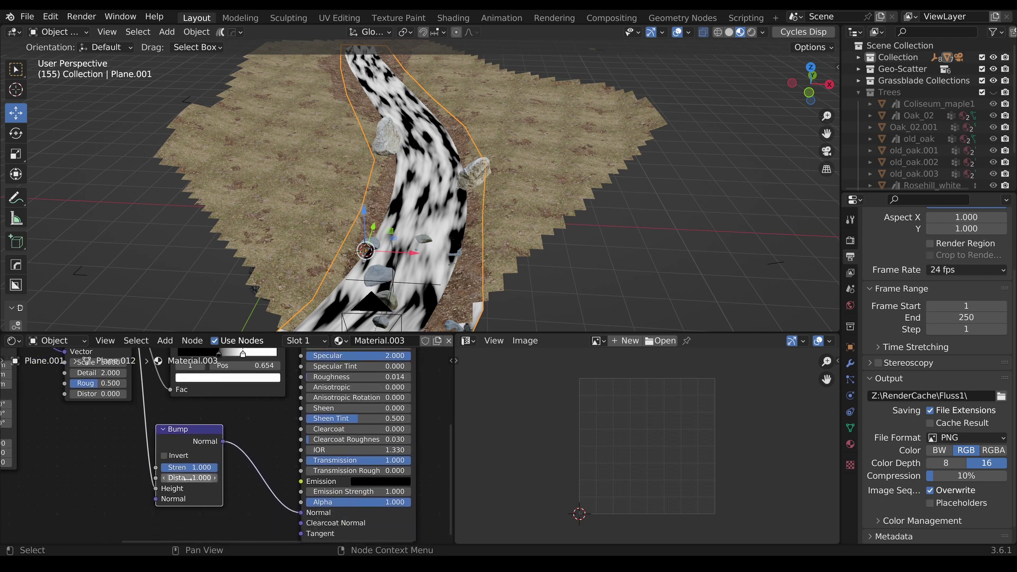
click(188, 479)
text(5c)
text(m)
key(Return)
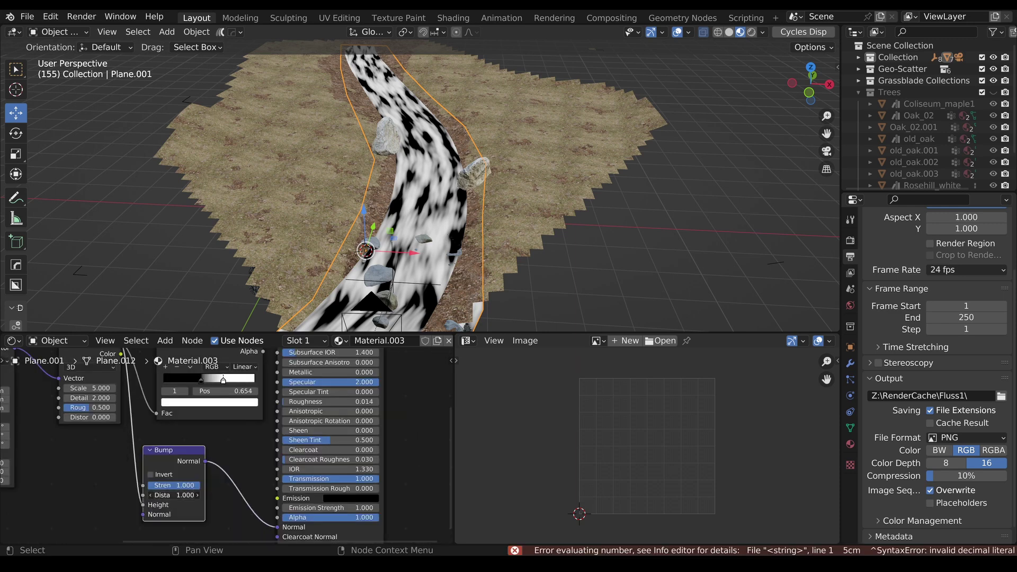
Step: Set the Bump node's Distance to 0.01
click(174, 496)
text(0.01)
key(Return)
Step: Route the Principled BSDF back to the Material Output, move the output node aside, and inspect the water up close
middle_drag(249, 413, 179, 507)
ctrl+shift+click(268, 374)
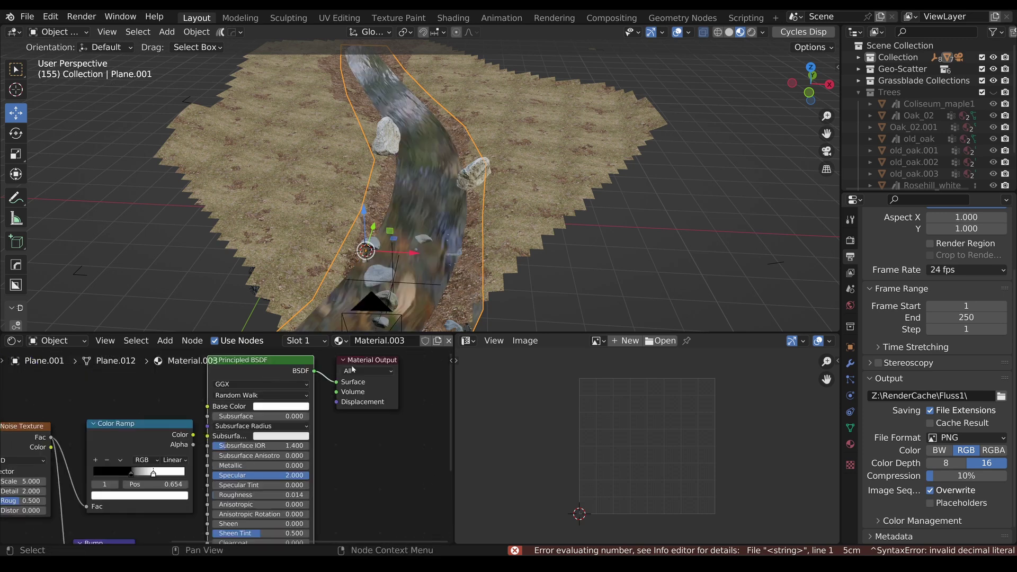
drag(353, 369, 412, 397)
middle_drag(419, 254, 433, 240)
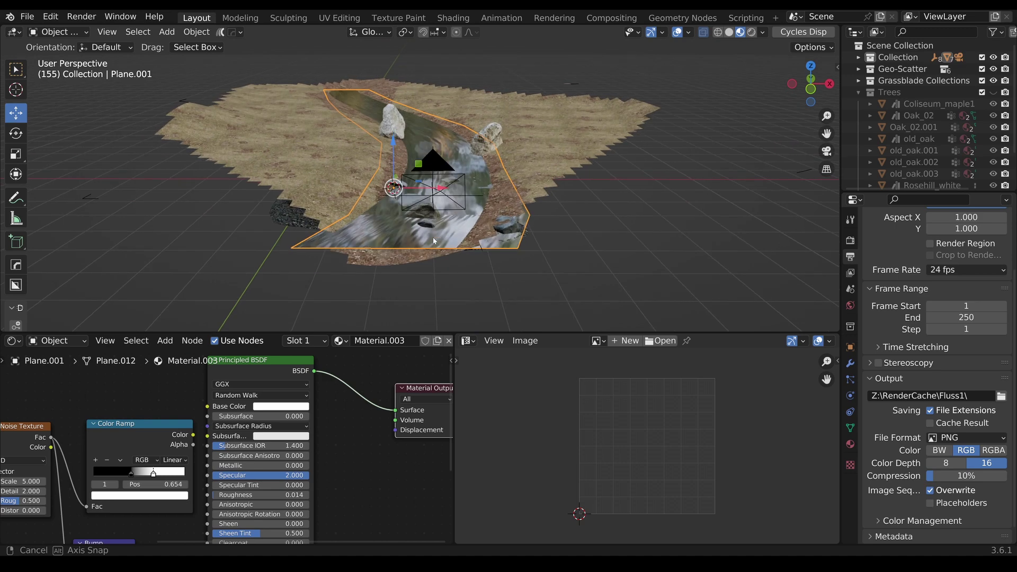
scroll(433, 241, up, 5)
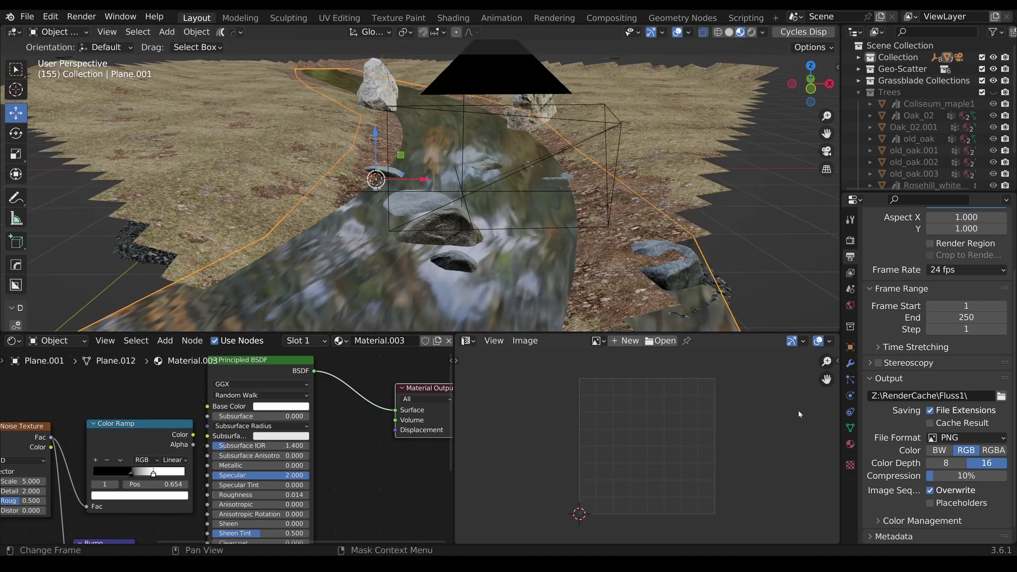
Step: Add a Subdivision Surface modifier to the river plane with viewport levels set to 2
click(850, 364)
click(936, 239)
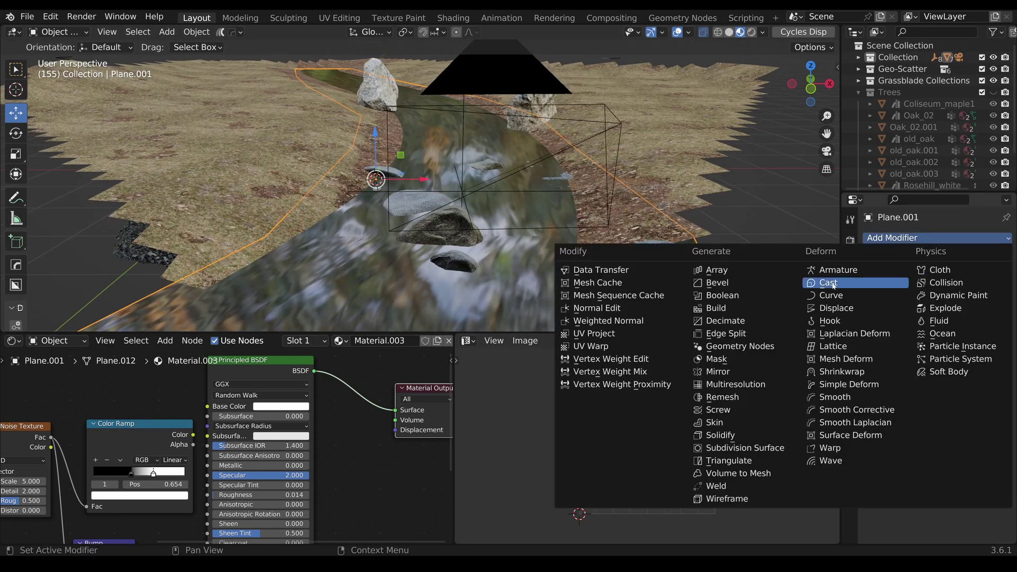
click(753, 449)
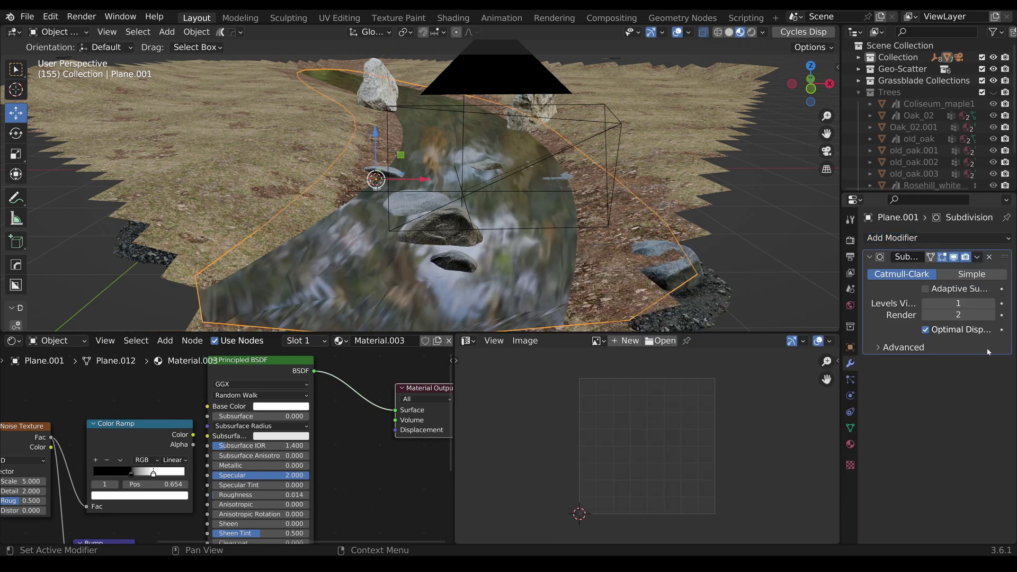
click(992, 303)
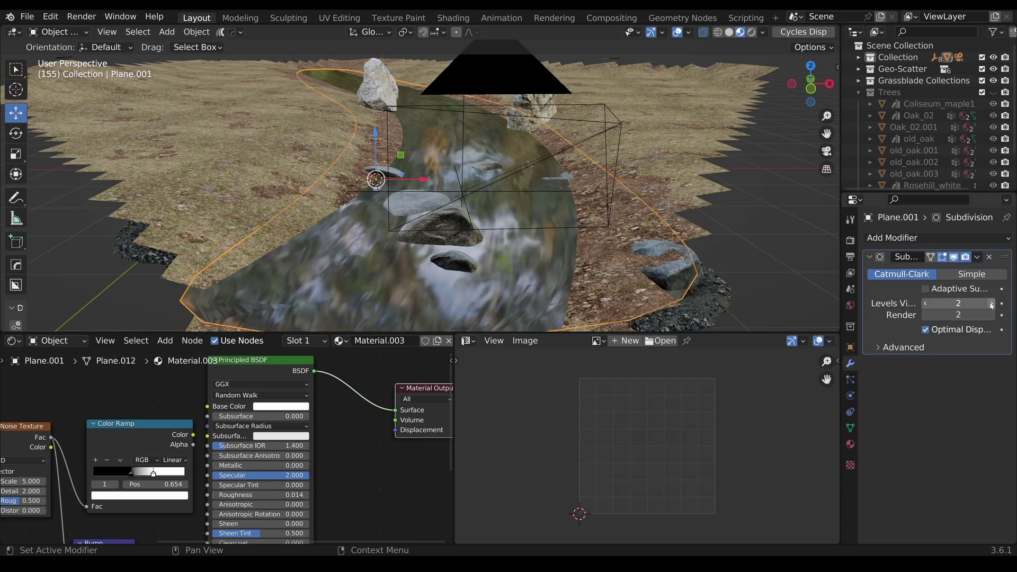
Step: Set the Mapping node's Y scale to 2.44 and its Y location to 0.54 m
middle_drag(551, 245, 555, 241)
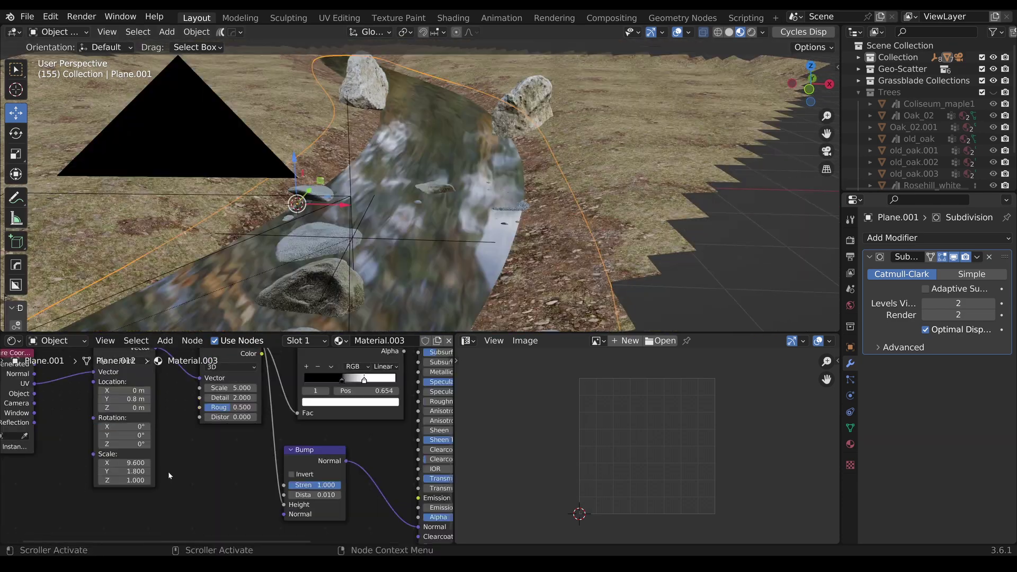
scroll(168, 471, up, 4)
middle_drag(168, 471, 247, 479)
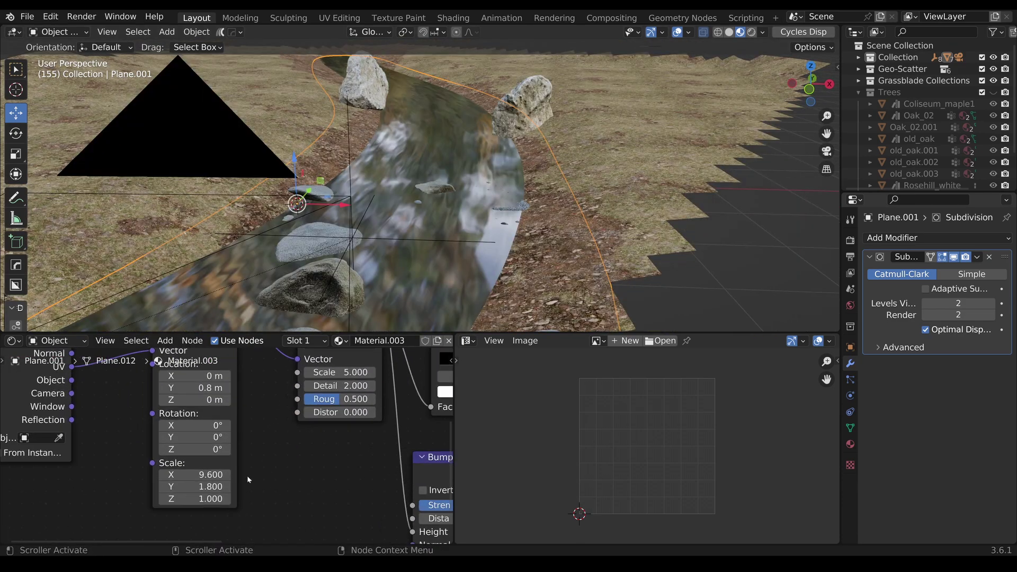
shift+drag(199, 486, 275, 487)
middle_drag(203, 395, 201, 443)
shift+drag(201, 436, 169, 436)
scroll(255, 425, down, 3)
middle_drag(234, 435, 264, 440)
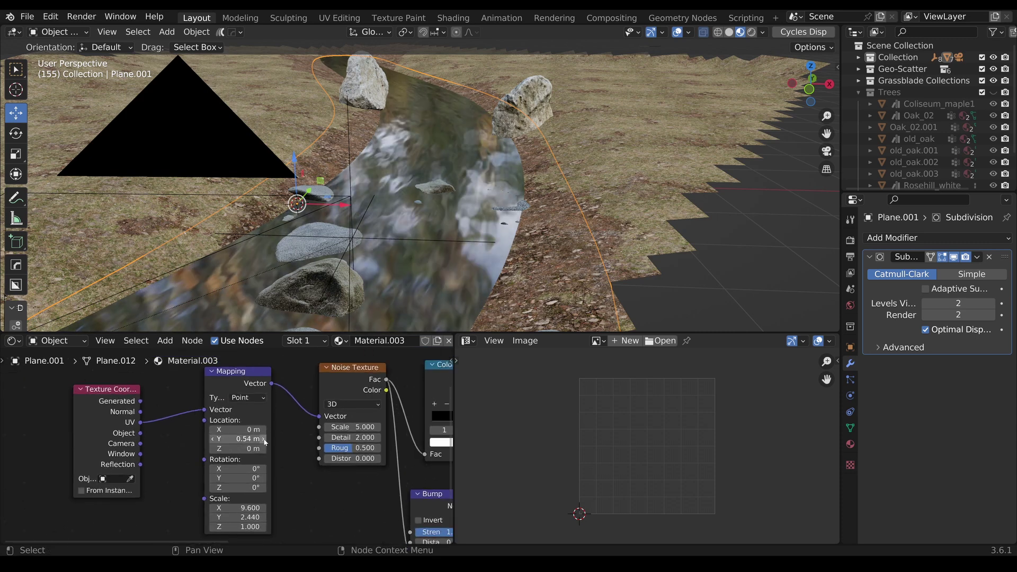
scroll(265, 442, up, 1)
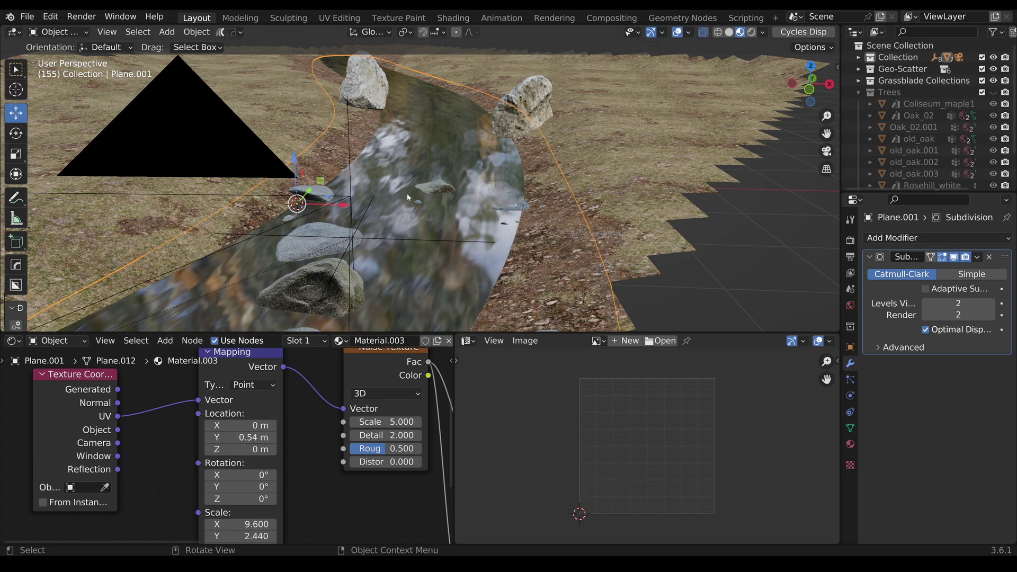
Step: Drive the Mapping node's Y location with the expression #frame/1000
click(240, 438)
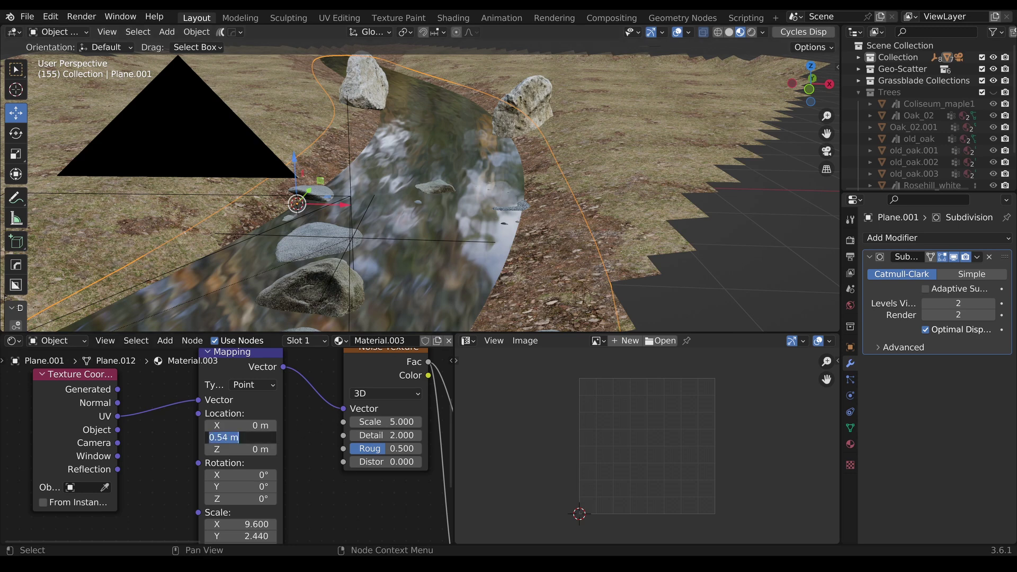
text(#frame)
text(7100)
key(Return)
double_click(240, 438)
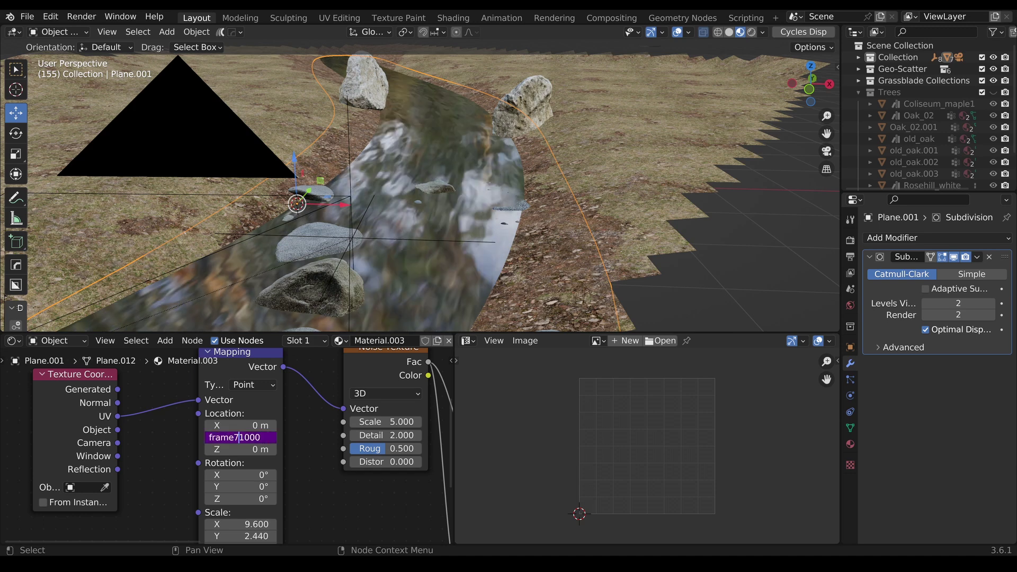
key(BackSpace)
text(/)
key(Return)
Step: Replace the image editor with a Timeline, go back to frame 29 and play the animation to check the water's flow
click(468, 341)
click(649, 385)
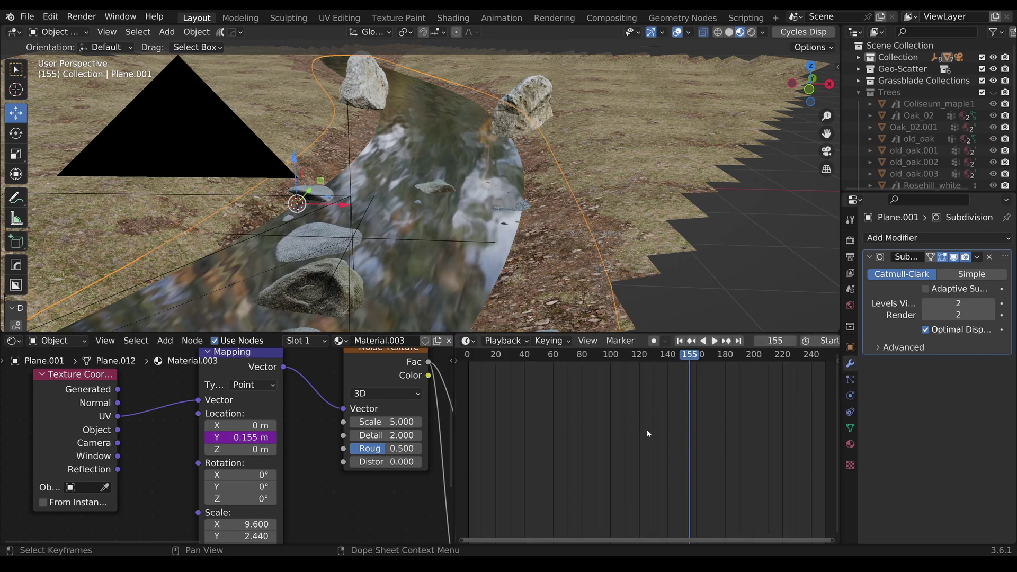
drag(692, 364, 509, 365)
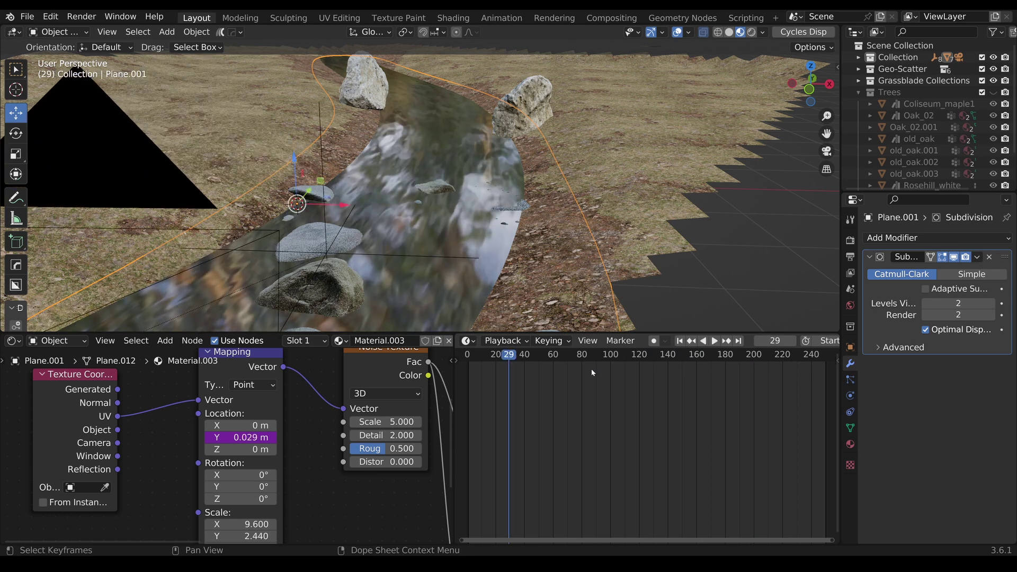
click(716, 343)
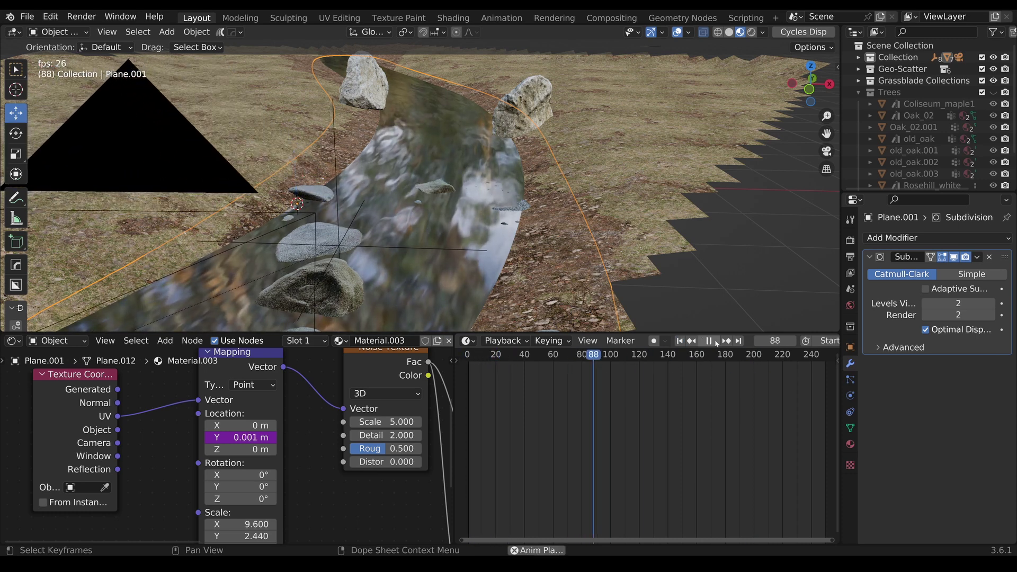
key(space)
Step: Change the Mapping Y location driver expression to frame/300 and play back the faster flow
click(258, 437)
click(247, 437)
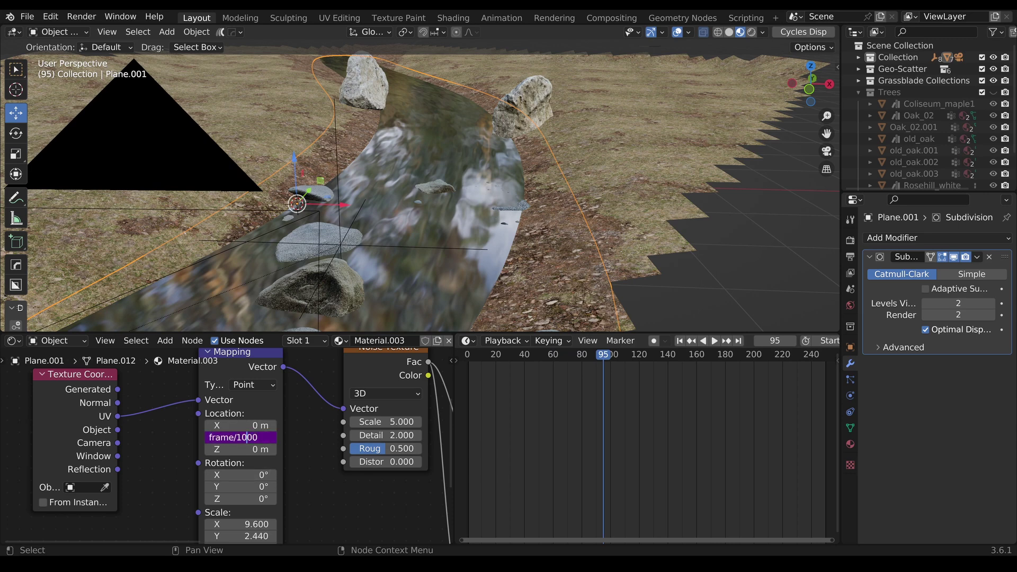
drag(259, 437, 236, 437)
text(3)
key(Return)
key(space)
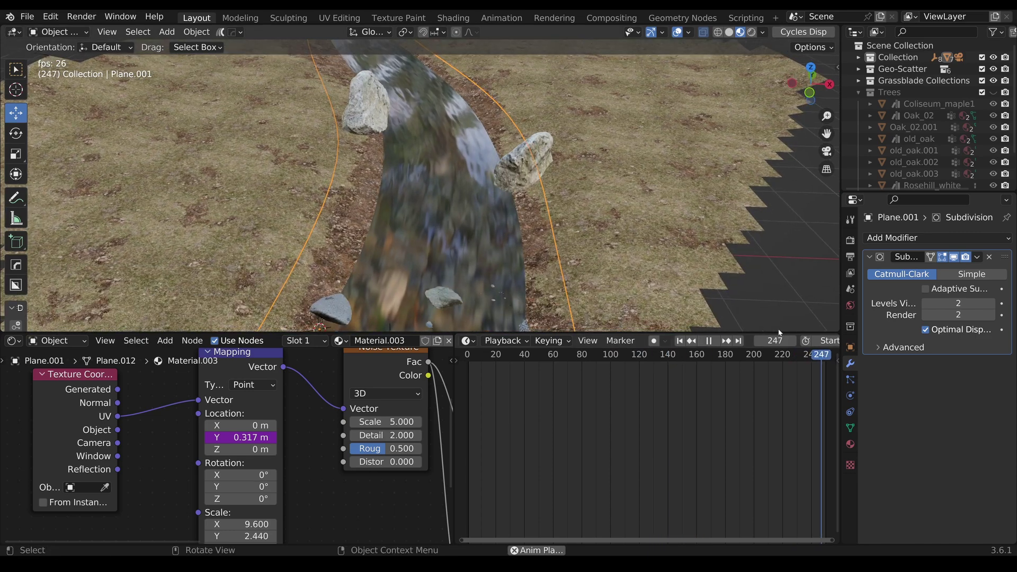
key(space)
Step: Reverse the flow direction by multiplying the Y location's frame/300 driver by a negative factor, and play the animation
double_click(241, 437)
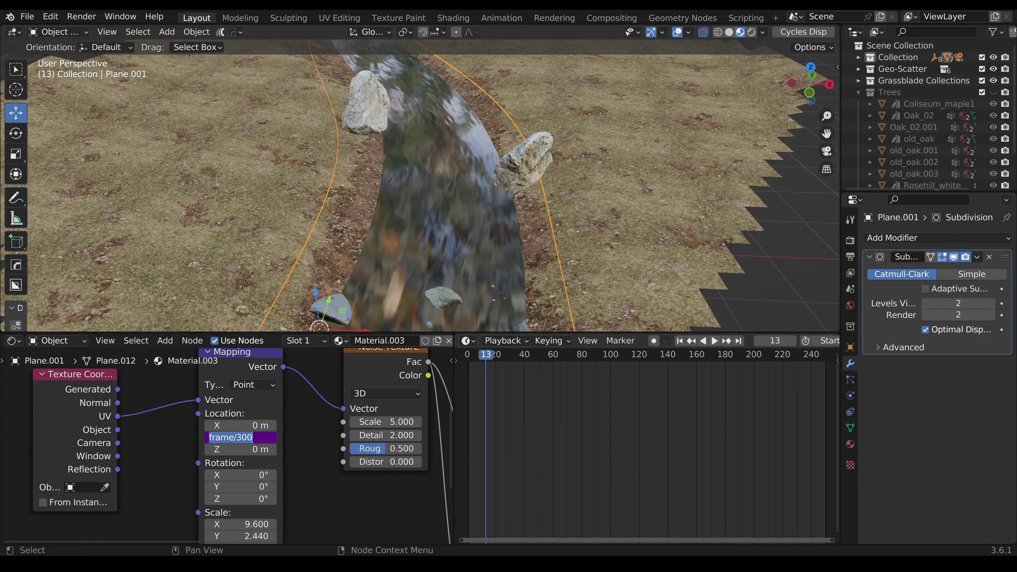
key(End)
text(*)
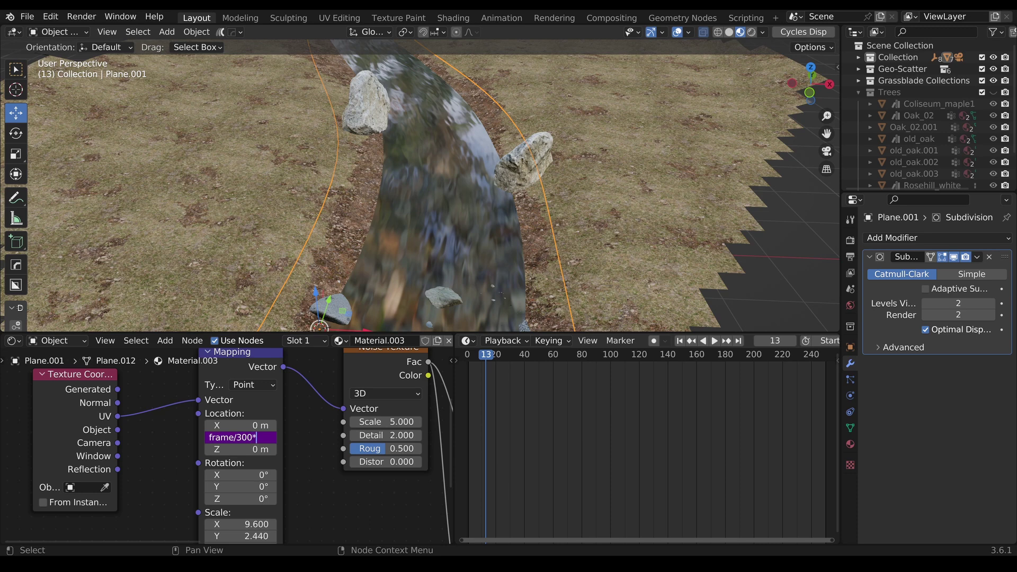
key(Return)
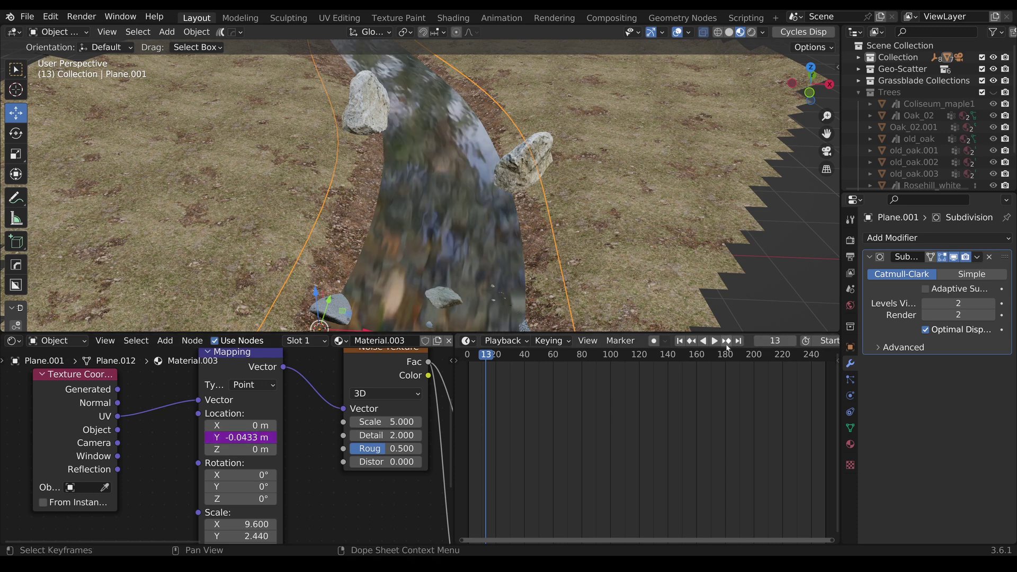
click(717, 342)
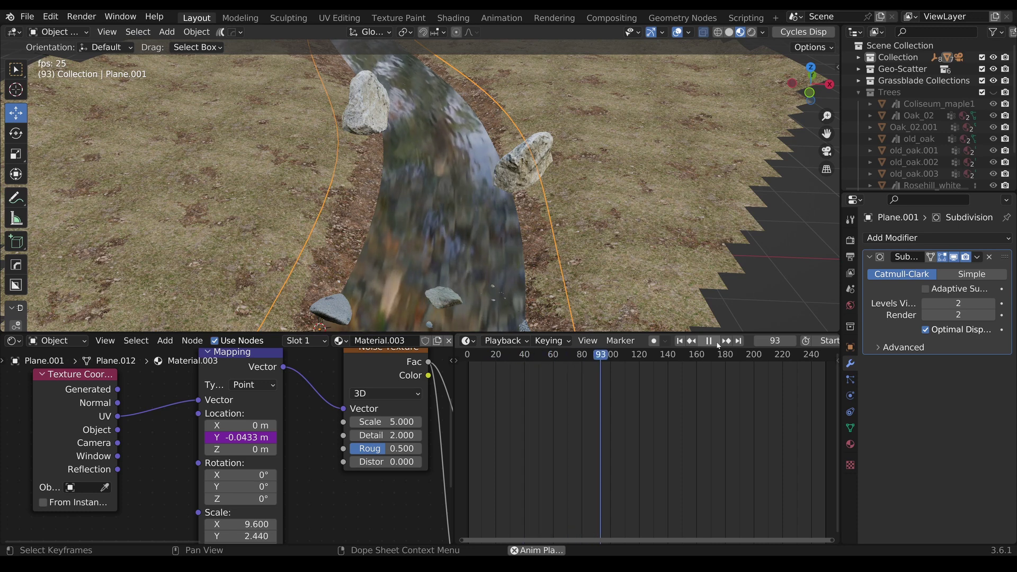
click(718, 345)
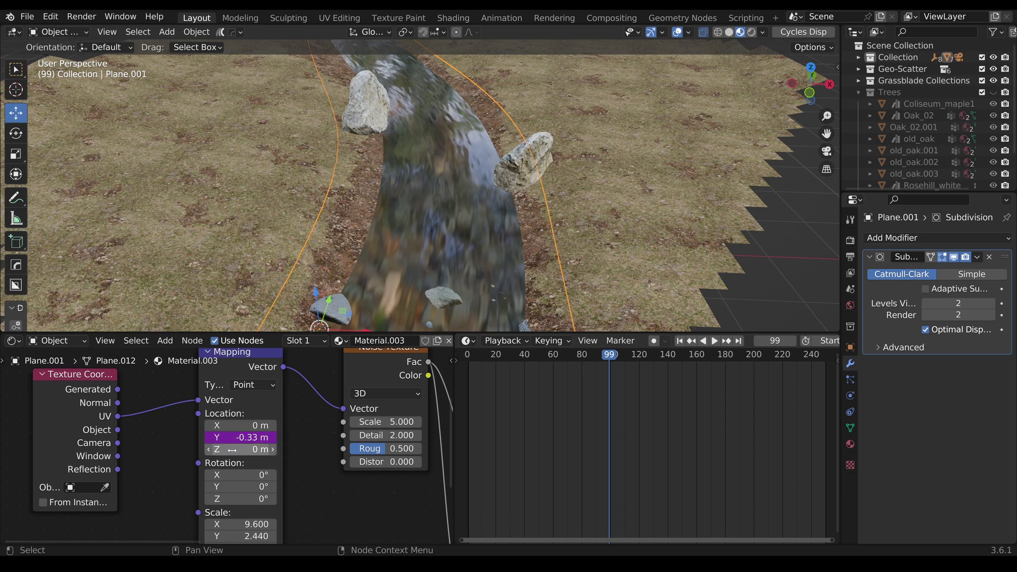
Step: Drive the Mapping node's Z location with #frame/2000 and play back the changing waves
drag(232, 449, 207, 450)
click(231, 450)
key(Right)
text(#fr)
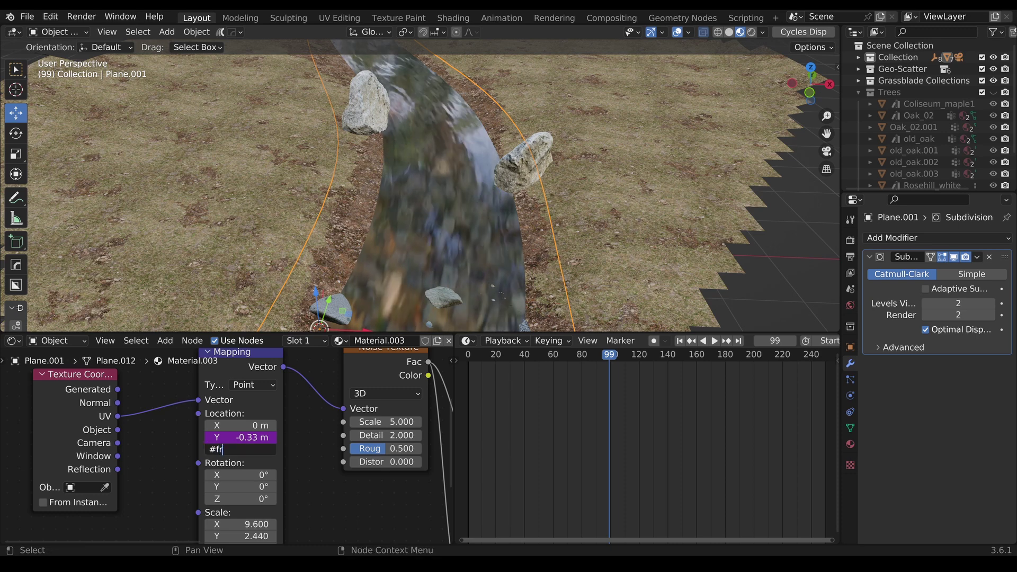
text(ame/2000)
key(Return)
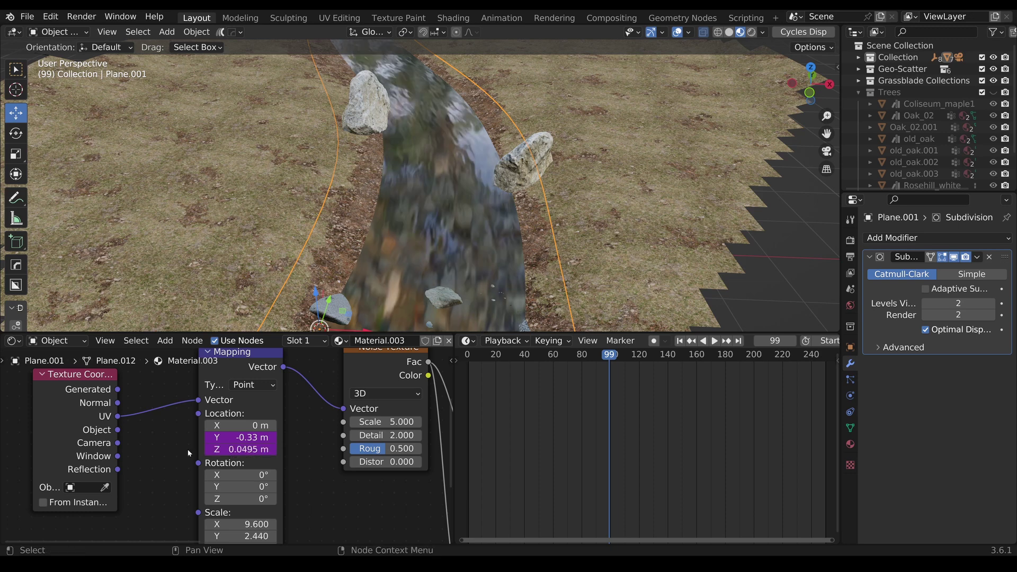
click(716, 341)
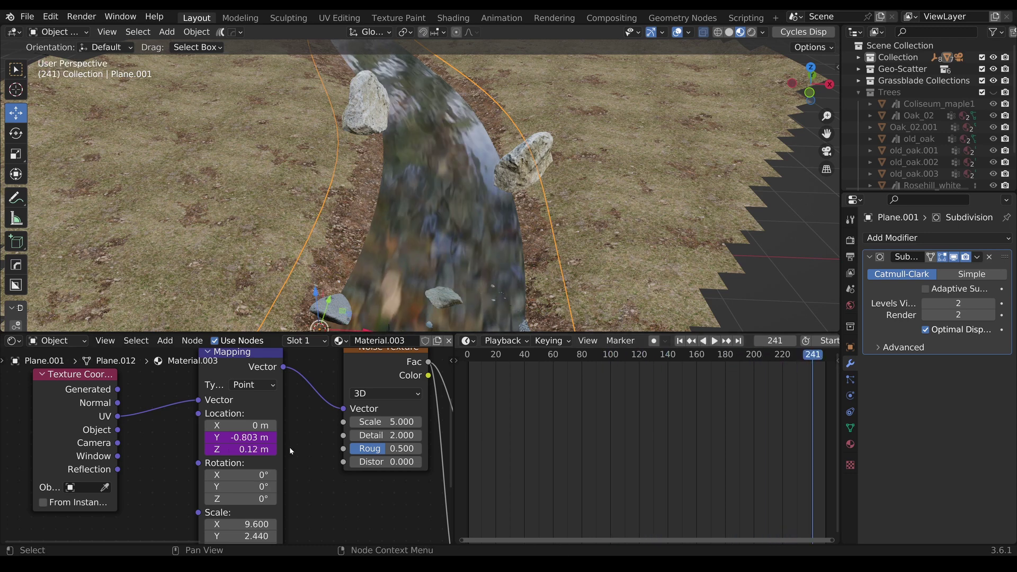
key(space)
Step: Move the Texture Coordinate, Mapping and Noise Texture nodes away from the Color Ramp and Bump nodes to make room
key(Home)
middle_drag(251, 429, 277, 422)
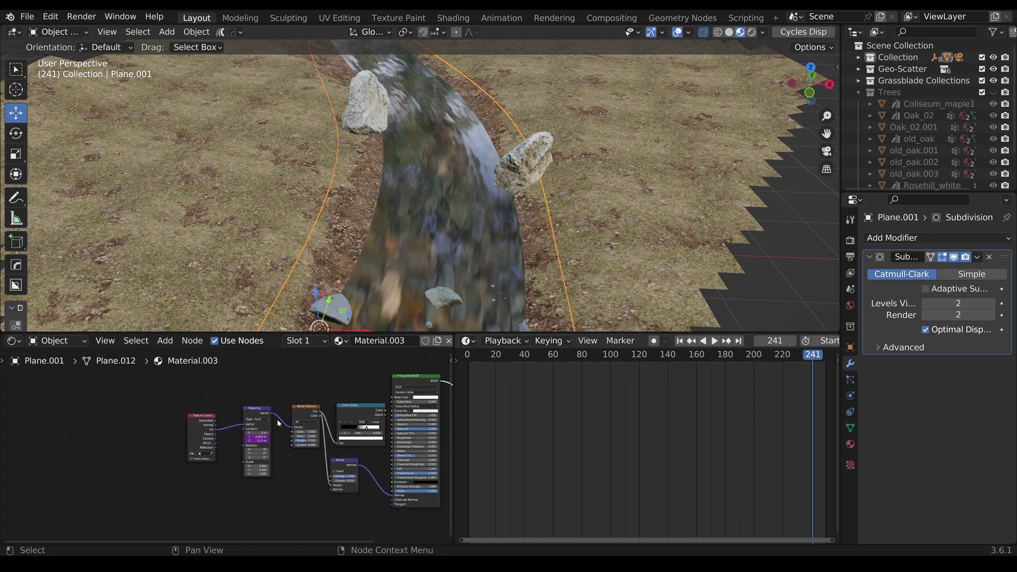
drag(157, 405, 305, 430)
key(g)
click(225, 461)
scroll(224, 450, up, 5)
middle_drag(223, 450, 246, 465)
Step: Duplicate the Mapping and Noise Texture nodes with their incoming links kept, and place the copies above the originals
click(235, 465)
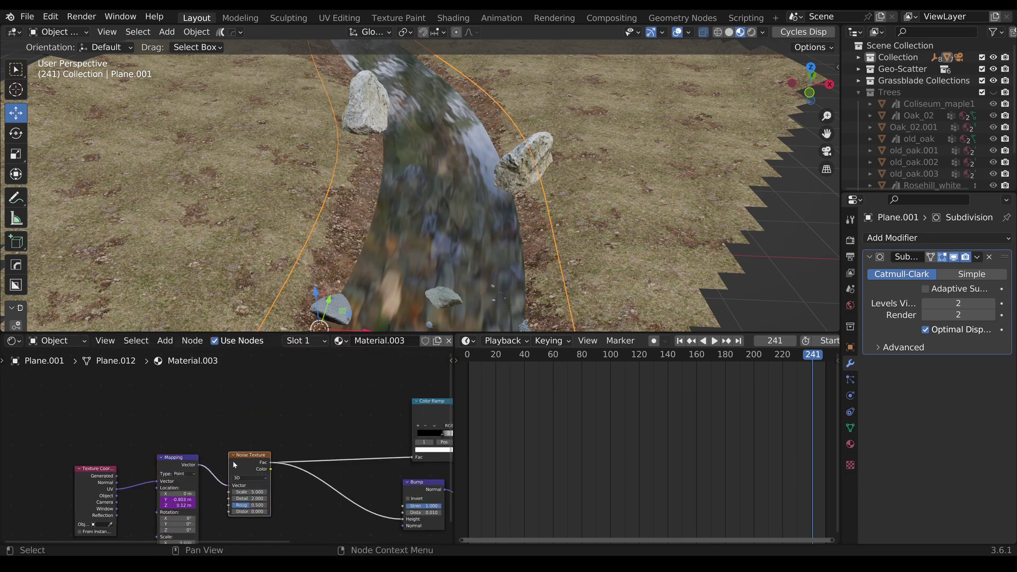
click(177, 464)
scroll(282, 479, down, 2)
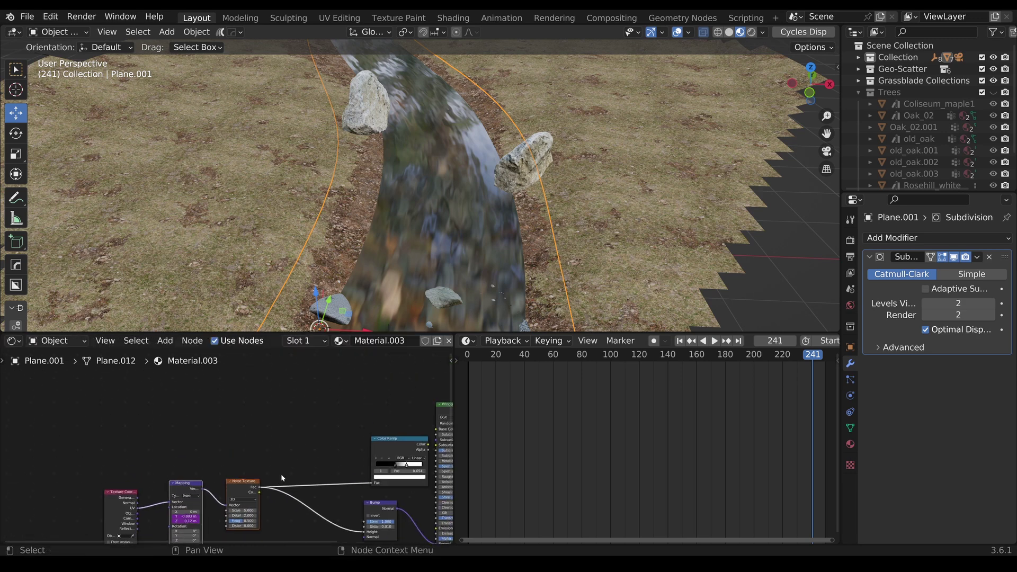
key(ctrl+shift+d)
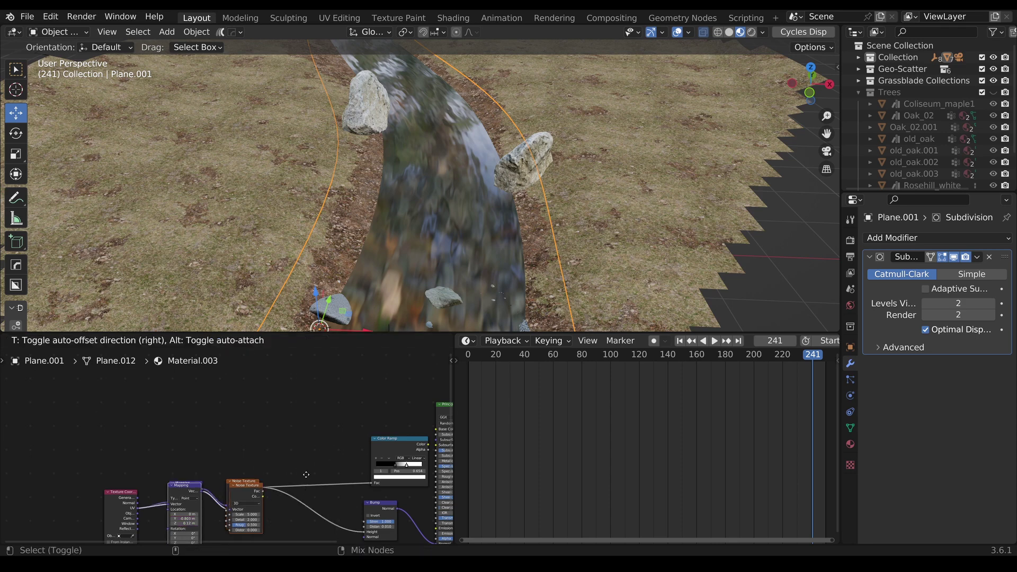
click(307, 408)
Step: Set the duplicated Noise Texture's scale to 50
scroll(306, 408, up, 2)
click(208, 463)
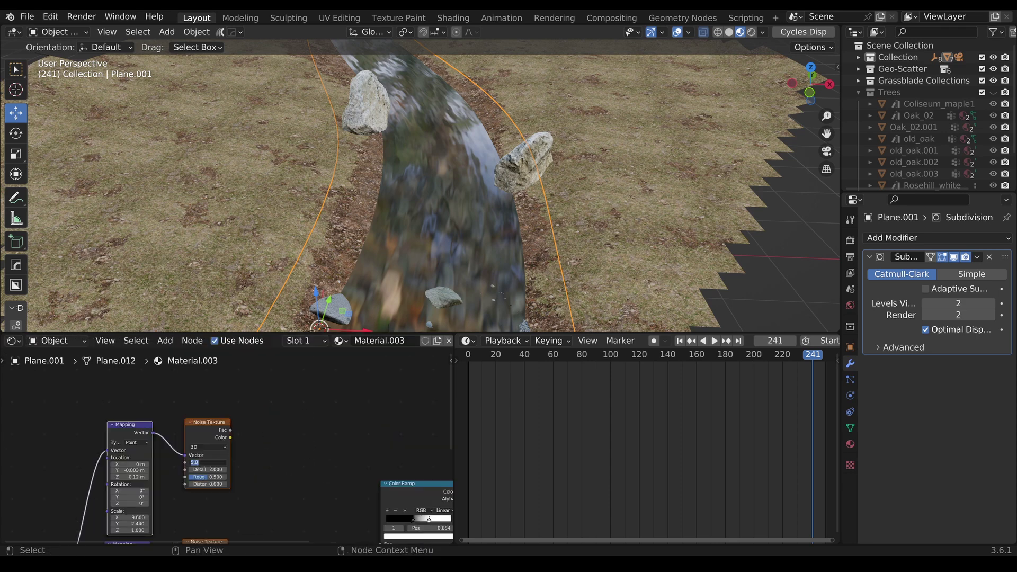
key(Return)
scroll(251, 454, down, 1)
middle_drag(278, 488, 269, 428)
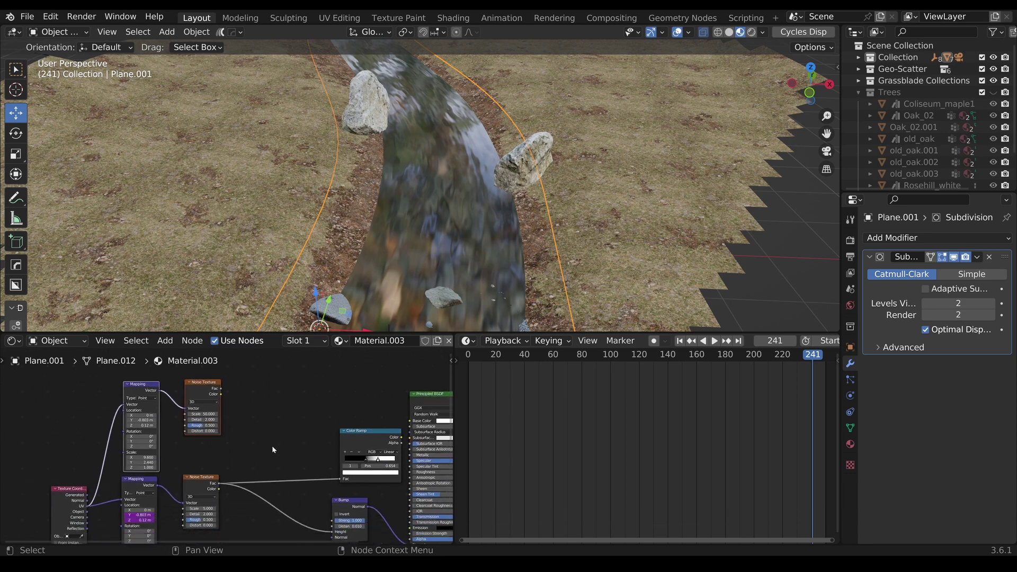
Step: Delete the Color Ramp and insert a Mix Color node on the link between the original Noise Texture and the Bump node
middle_drag(298, 487, 292, 462)
key(x)
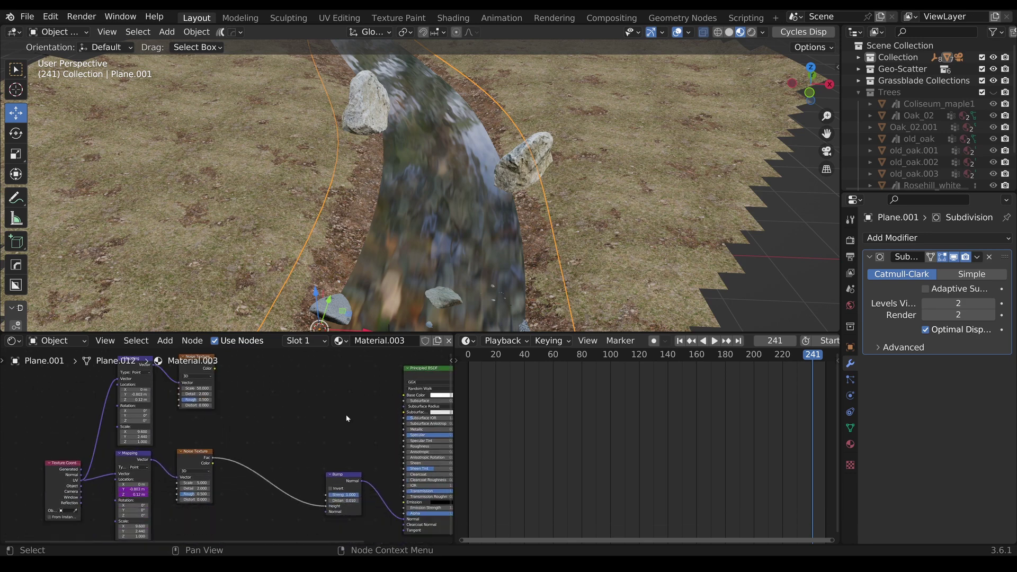
scroll(252, 455, up, 2)
key(shift+a)
mouse_move(269, 450)
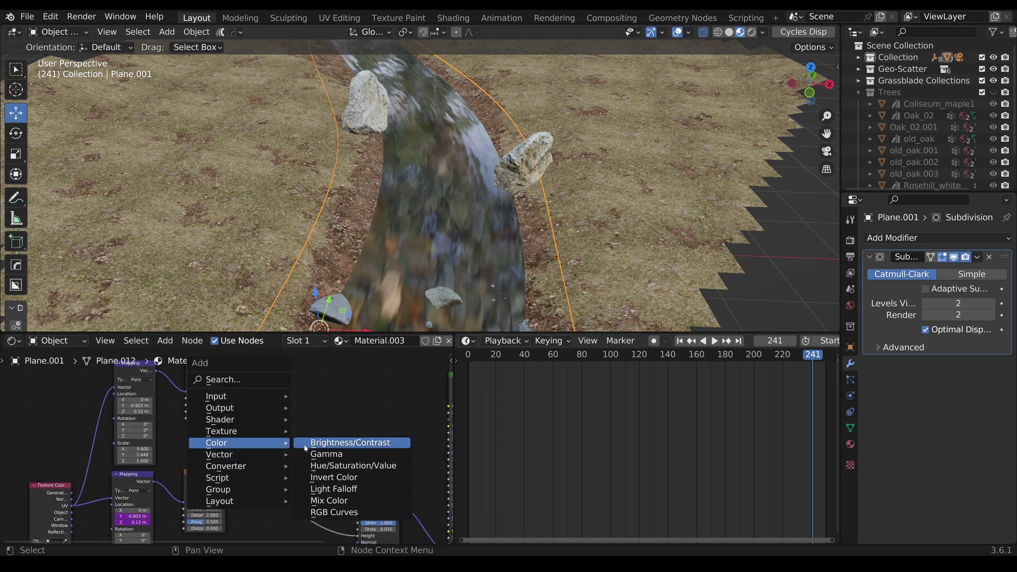
click(323, 501)
click(261, 440)
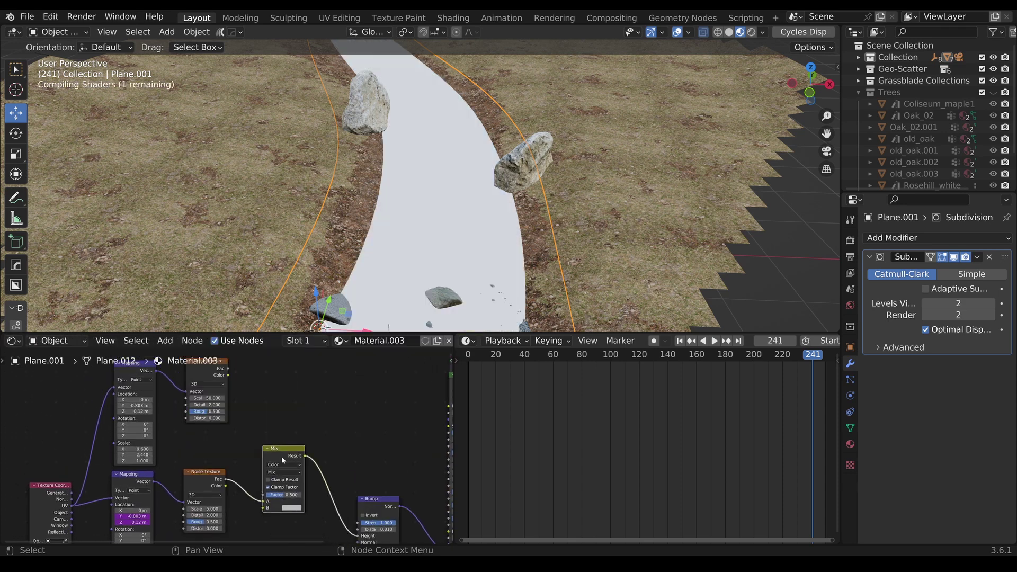
drag(266, 445, 273, 421)
middle_drag(273, 421, 288, 455)
scroll(288, 456, up, 1)
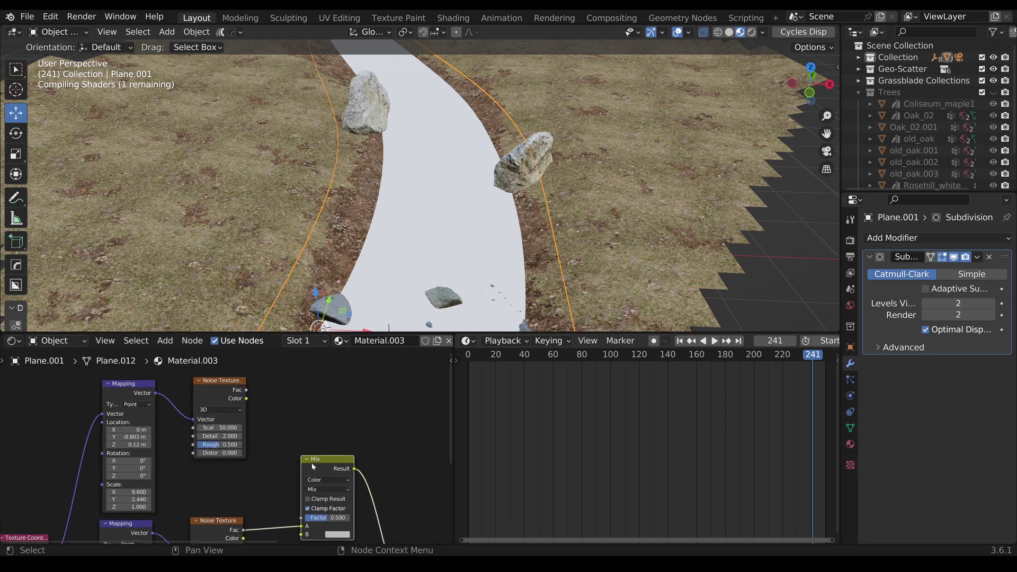
Step: Set the Mix node's blend mode to Screen and connect the duplicated Noise Texture's Fac output to its B input
click(329, 479)
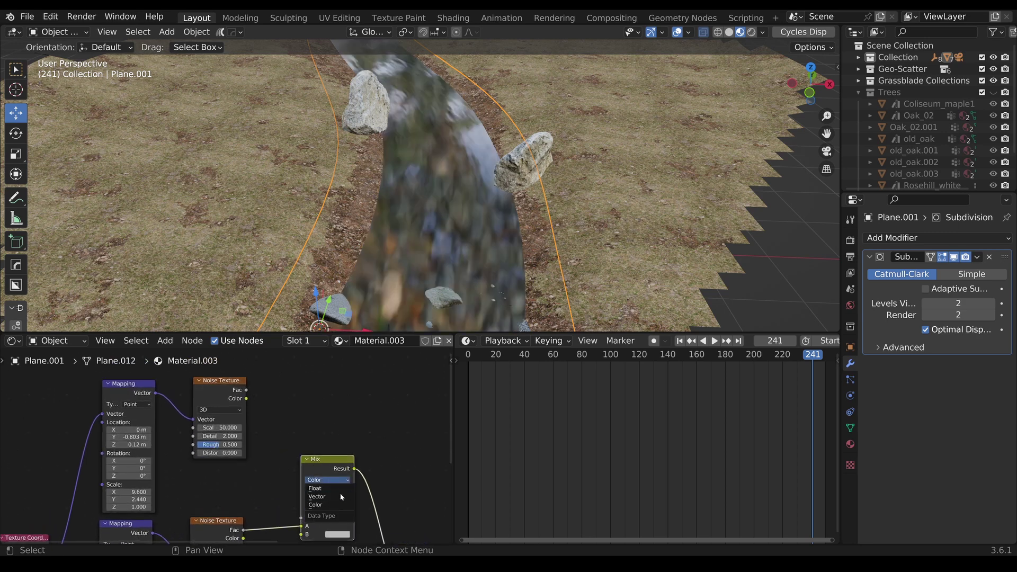
click(327, 490)
click(326, 466)
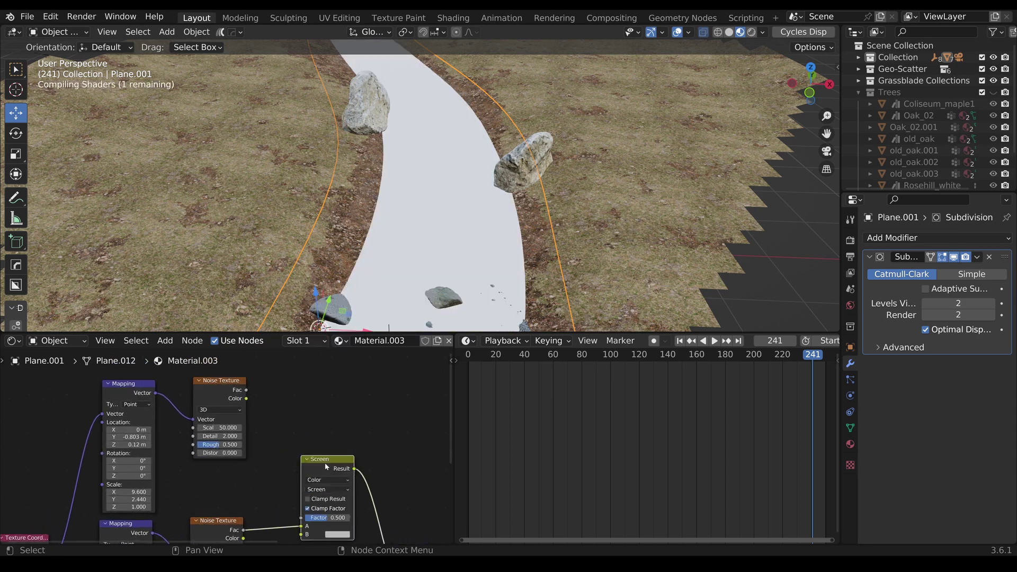
drag(247, 393, 301, 517)
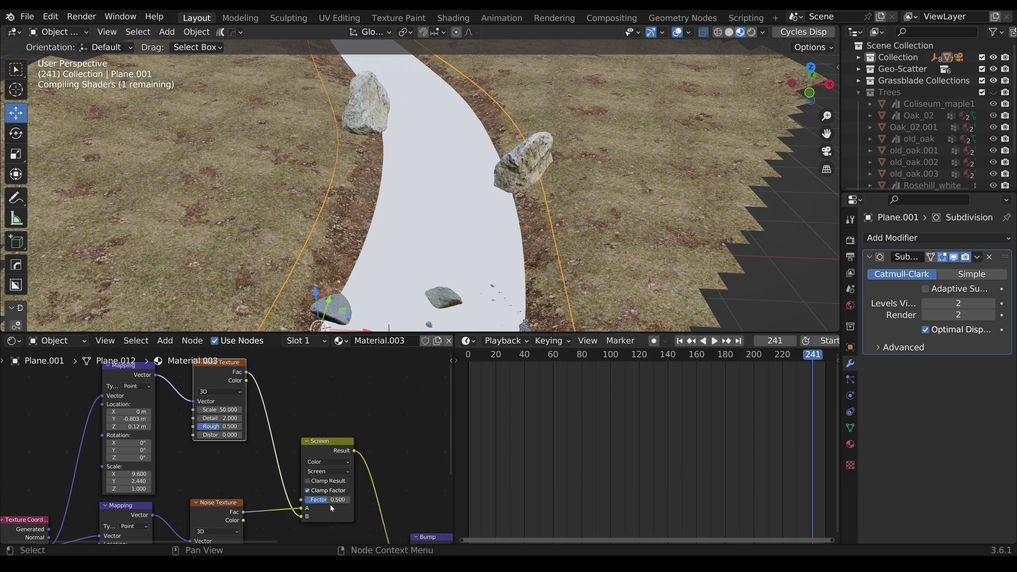
Step: Inspect the water surface up close and lower the Screen mix factor to 0.083
middle_drag(381, 218, 375, 245)
scroll(363, 247, up, 3)
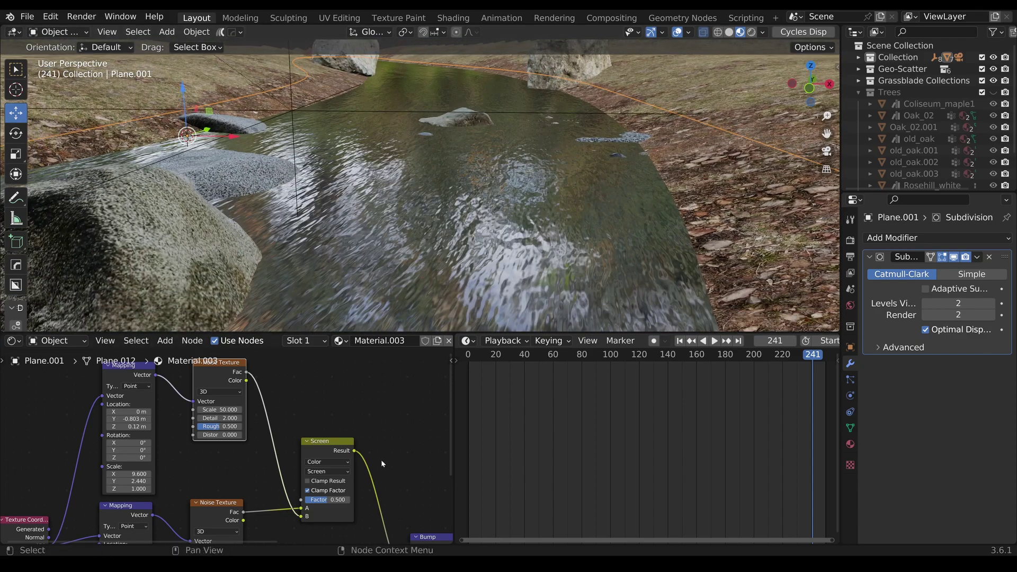
drag(339, 500, 294, 500)
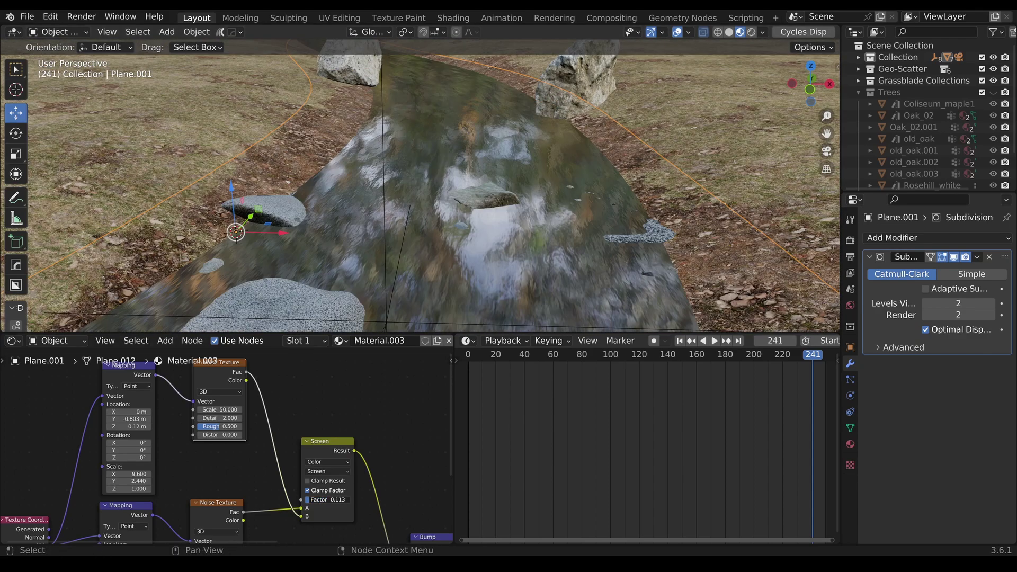
middle_drag(232, 412, 272, 431)
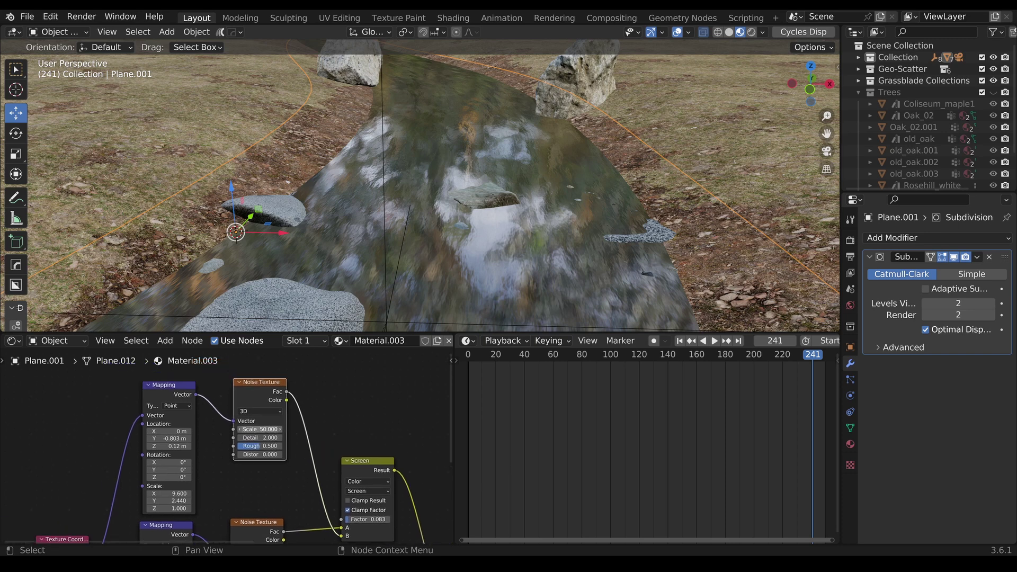
Step: Set the finer Noise Texture's scale to 30 and raise the Screen mix factor to 0.143
click(260, 429)
key(Return)
drag(369, 519, 372, 520)
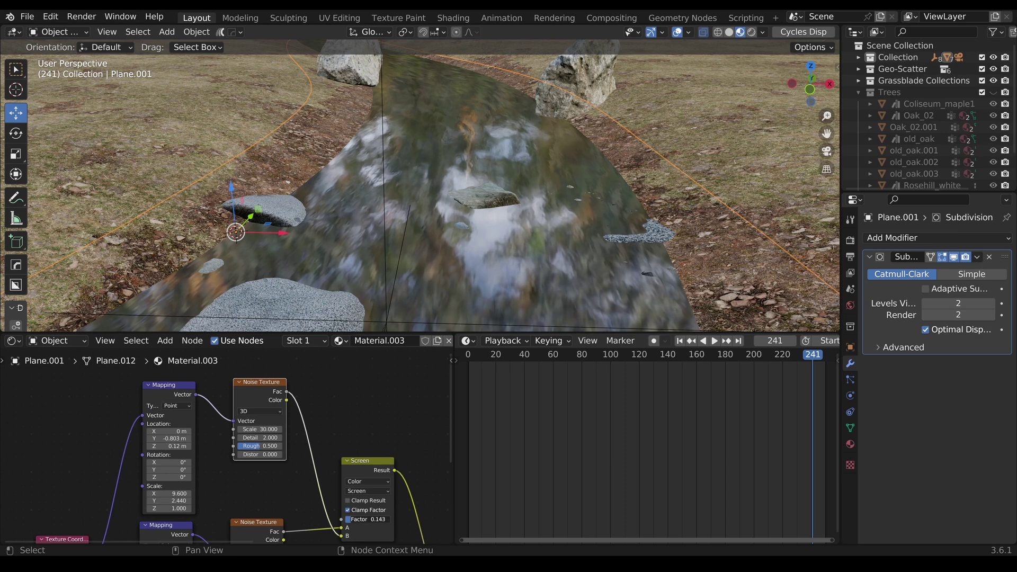
Step: Drive the finer noise's Mapping location Y and Z with #frame expressions and play the animation to check the movement
middle_drag(202, 472, 309, 416)
click(289, 406)
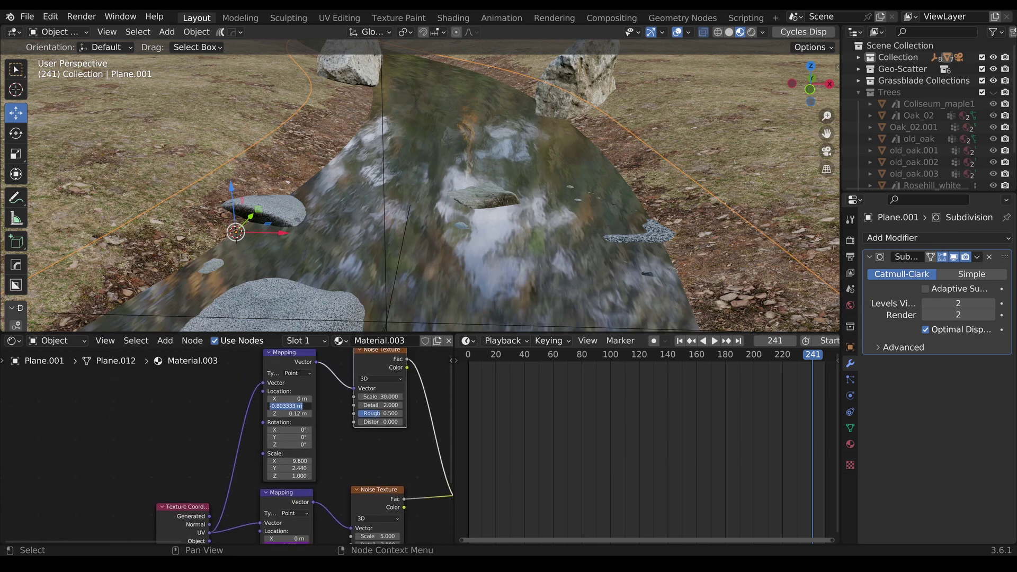
text(#)
key(Tab)
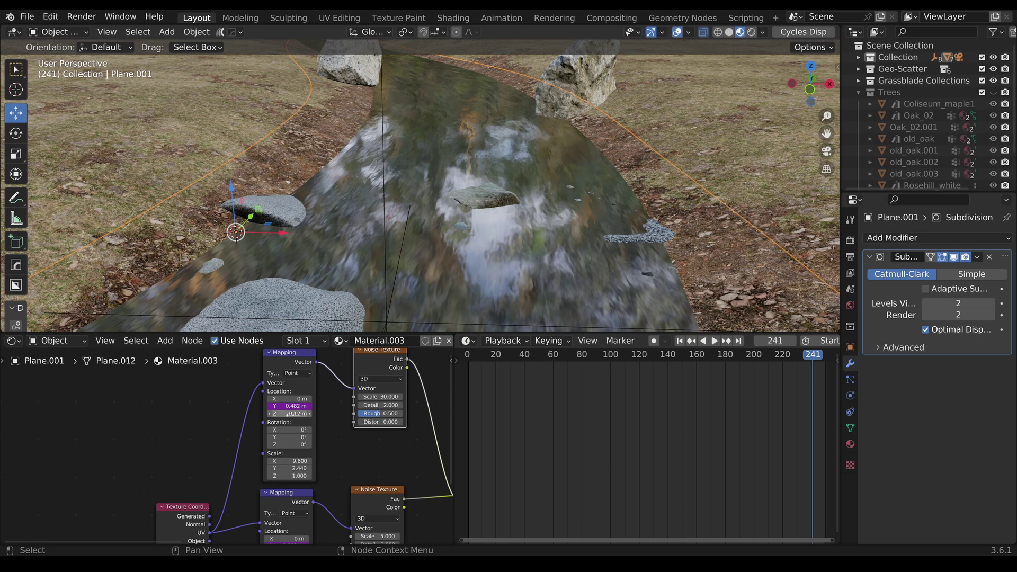
text(#frame)
key(Return)
click(714, 340)
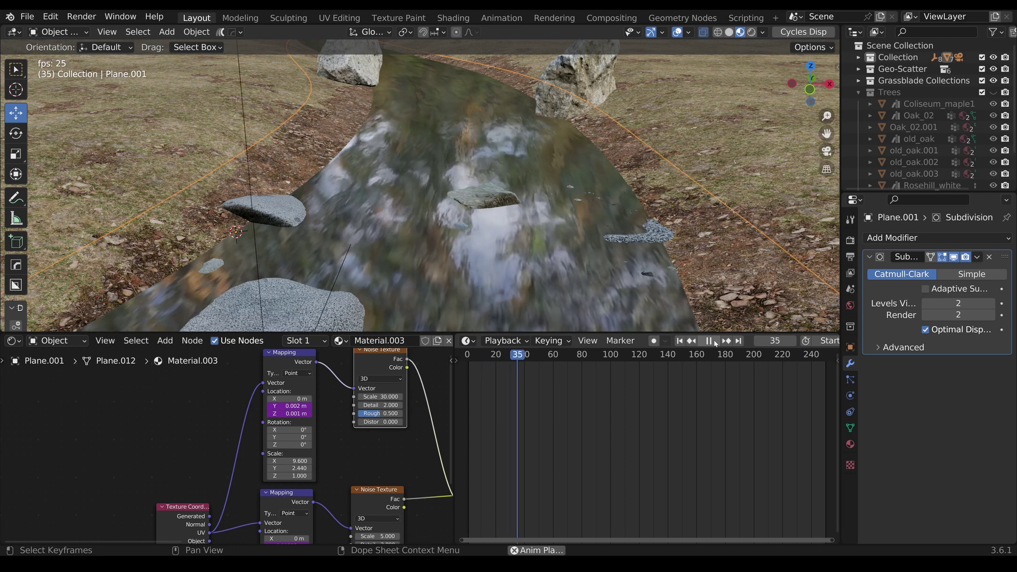
click(713, 342)
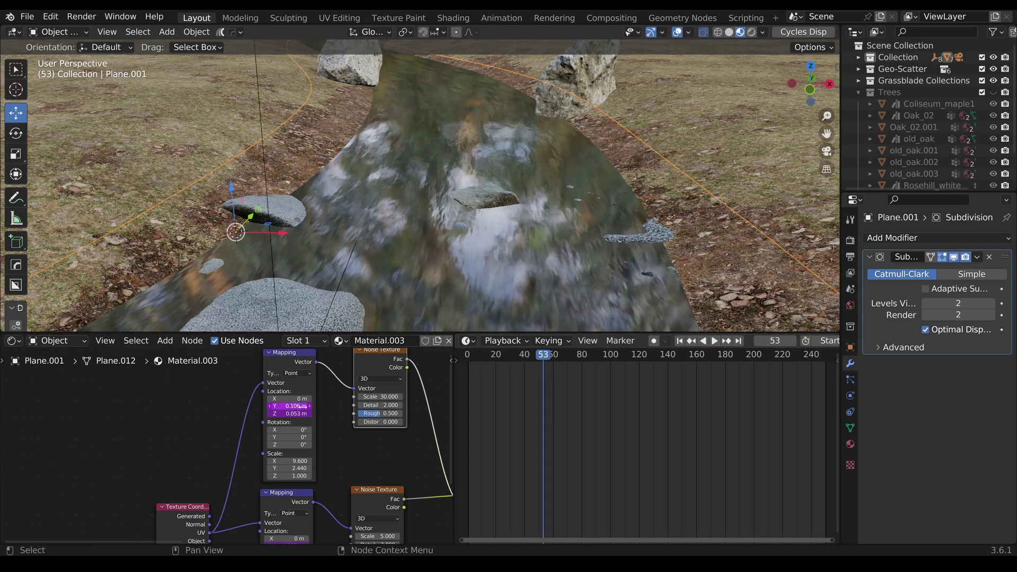
Step: Make the finer noise's Mapping location Y driver negative and replay the animation
click(288, 406)
key(Return)
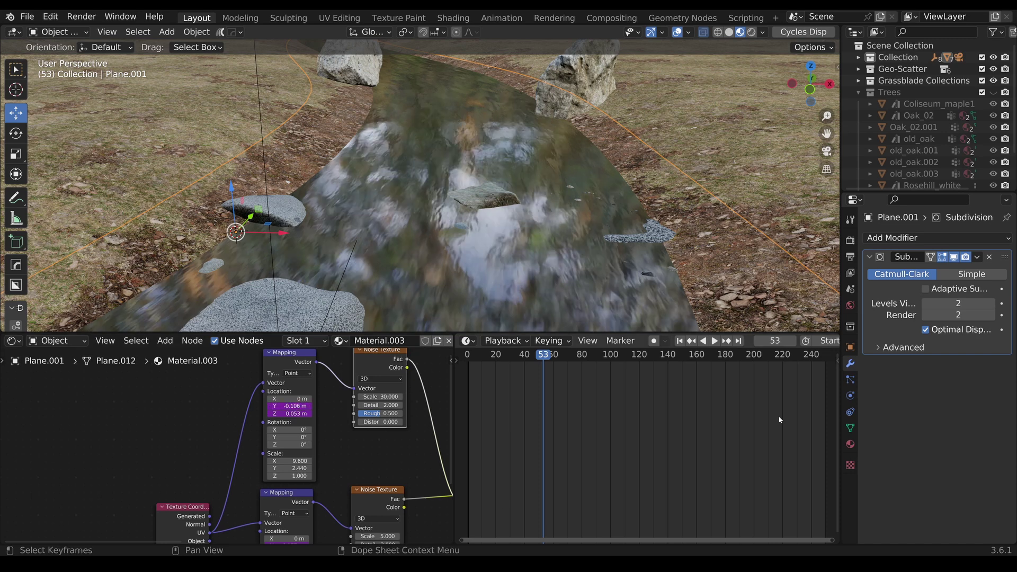
click(714, 341)
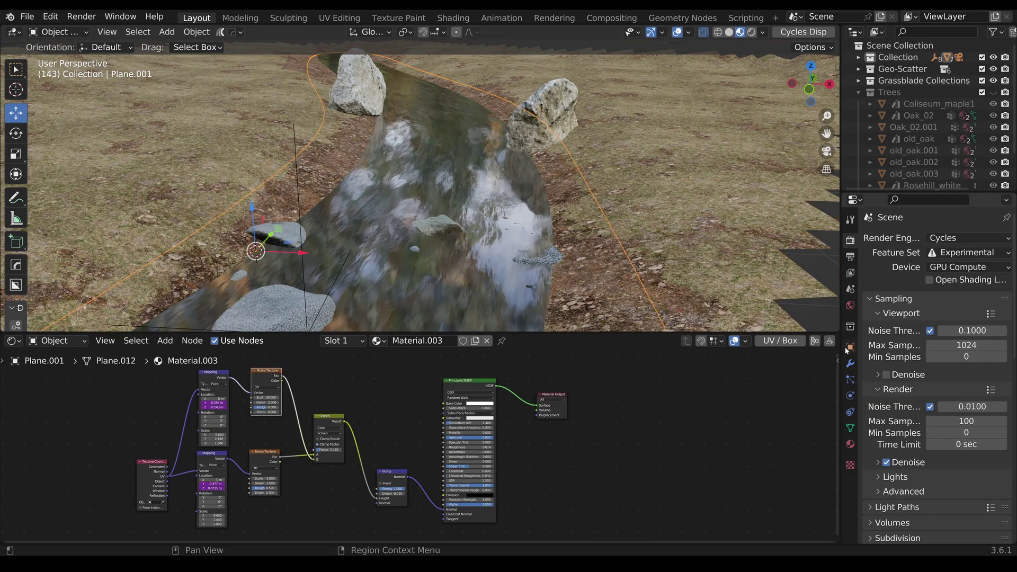
Step: Enable Adaptive Subdivision in the water plane's Subdivision modifier
click(851, 364)
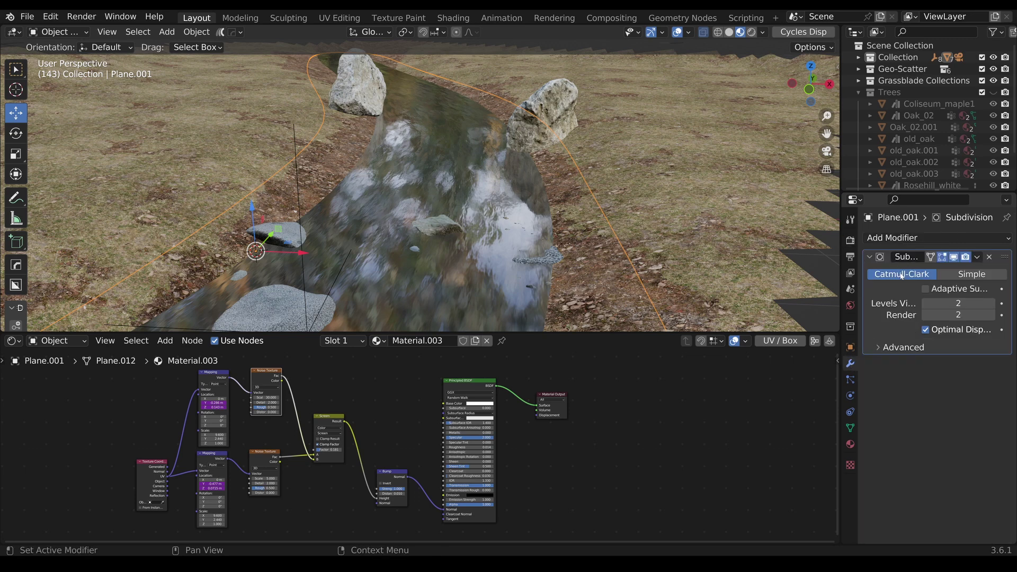
click(928, 289)
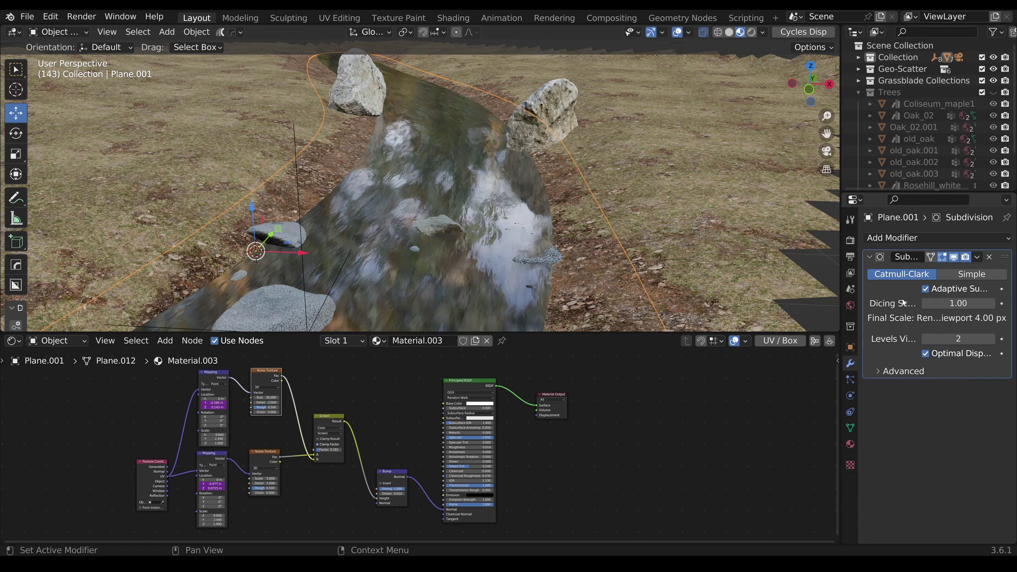
middle_drag(550, 400, 444, 408)
Step: Set the water material's surface displacement method to Displacement Only and widen the properties area to read the option names
click(850, 444)
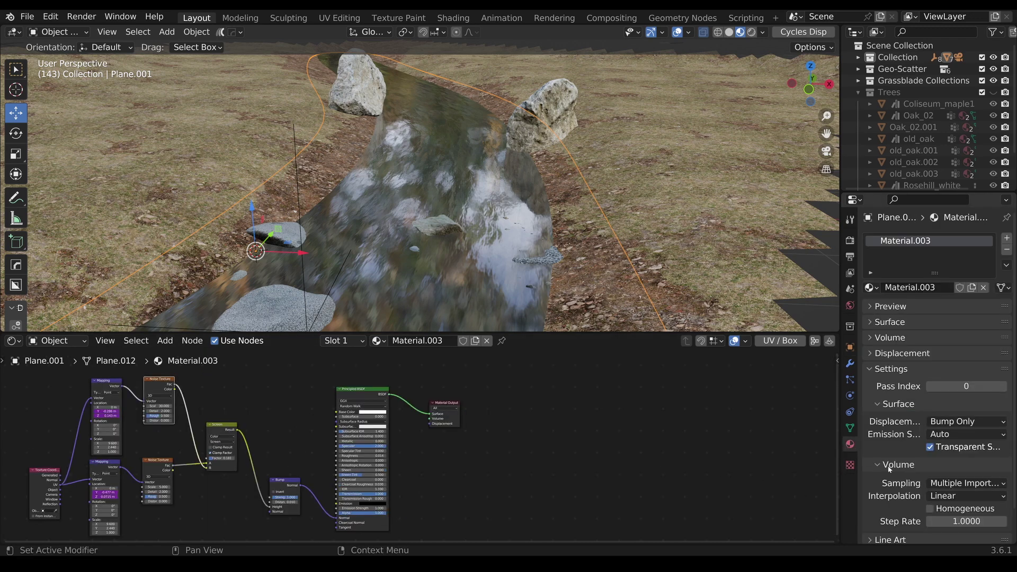
scroll(972, 470, down, 2)
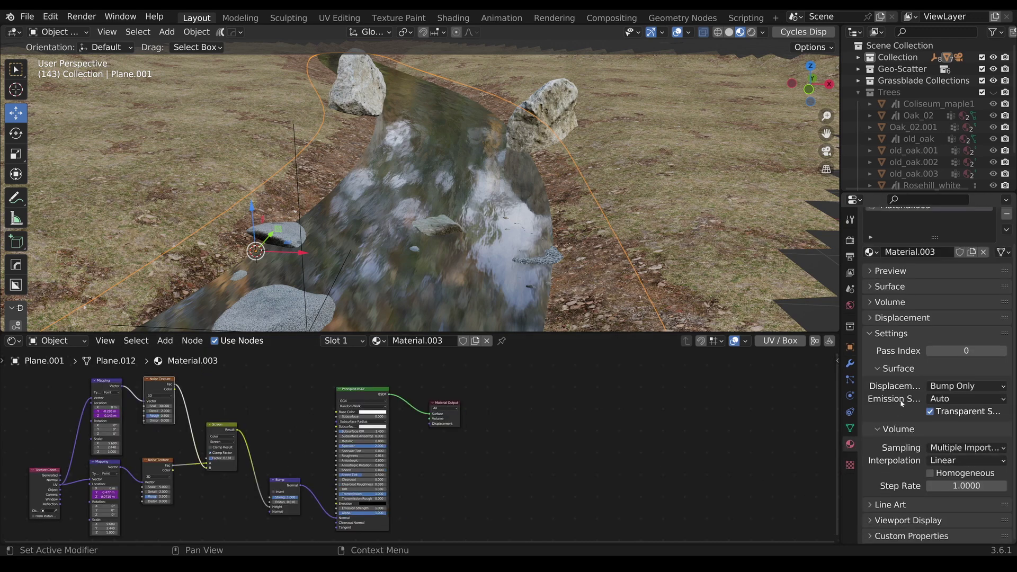
click(968, 388)
click(951, 413)
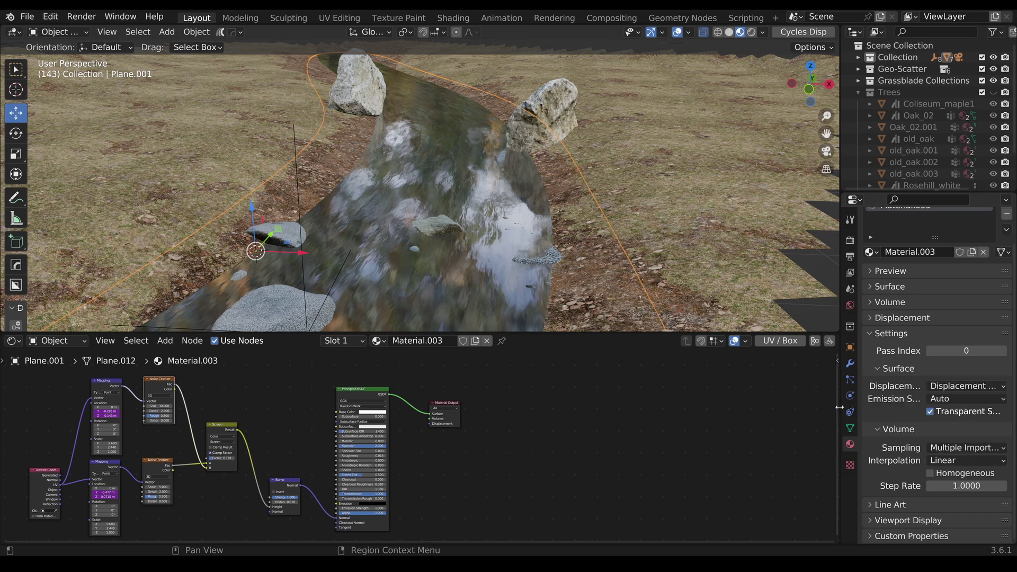
drag(788, 415, 792, 414)
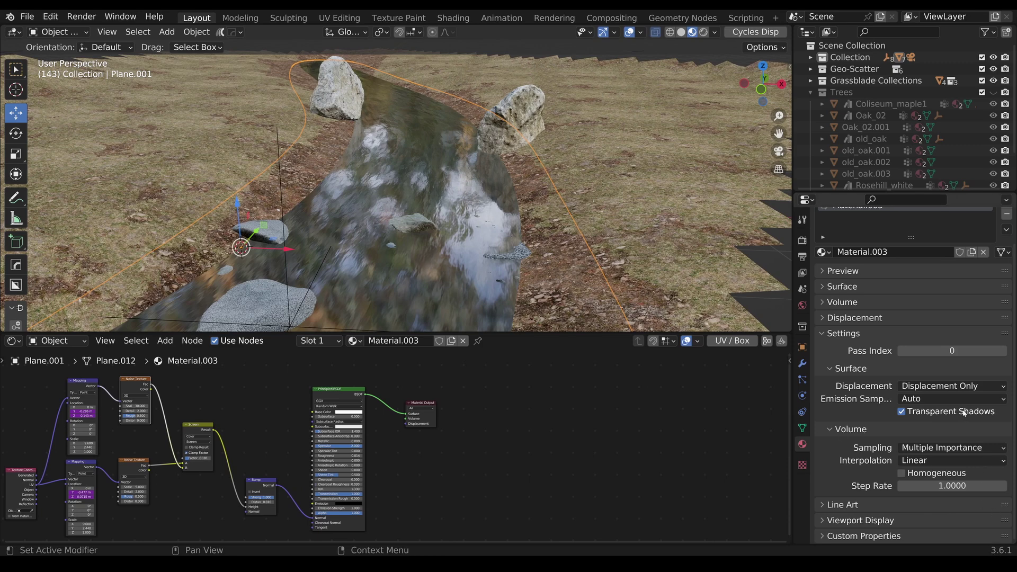
click(947, 387)
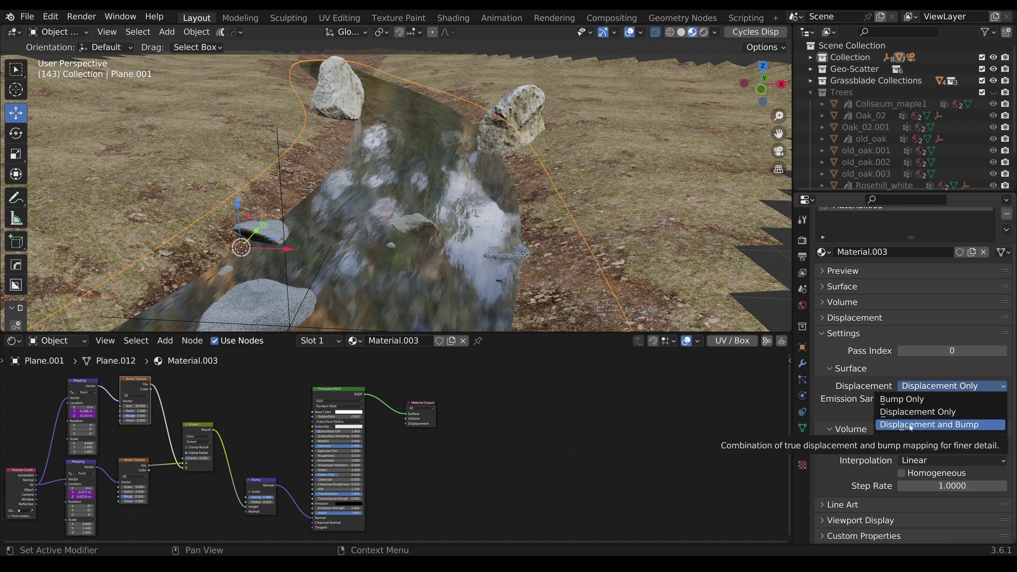
click(931, 412)
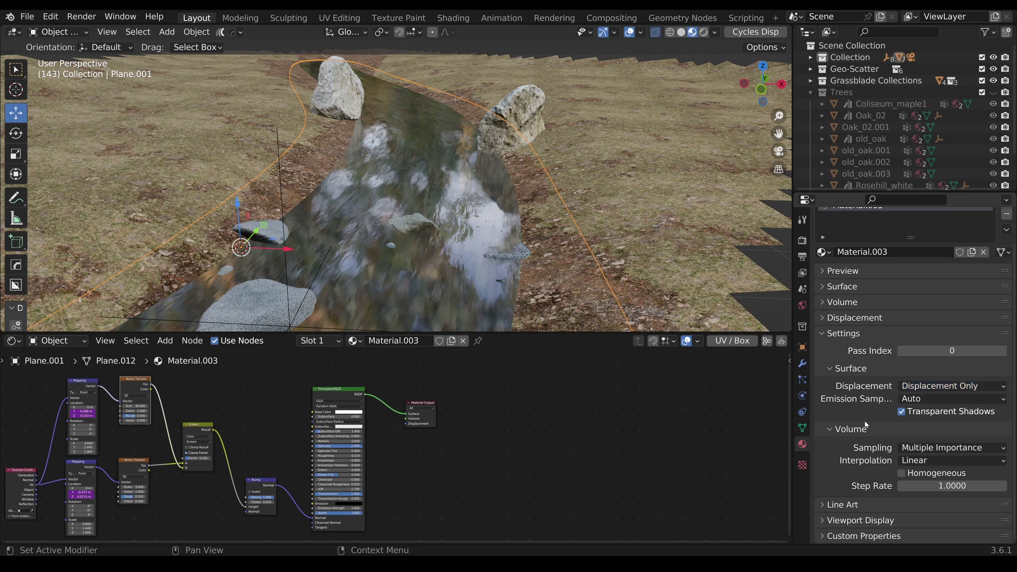
Step: Move the Material Output node farther from the Principled BSDF and disconnect the Bump node from the shader's Normal input
scroll(503, 429, up, 5)
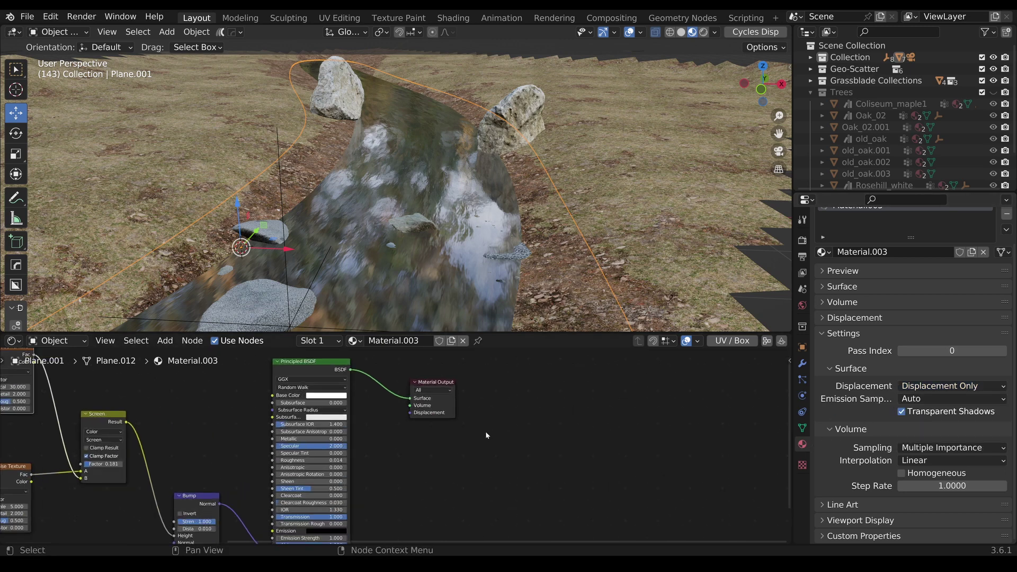
middle_drag(485, 431, 503, 417)
drag(459, 370, 569, 390)
scroll(535, 404, down, 4)
middle_drag(451, 439, 498, 425)
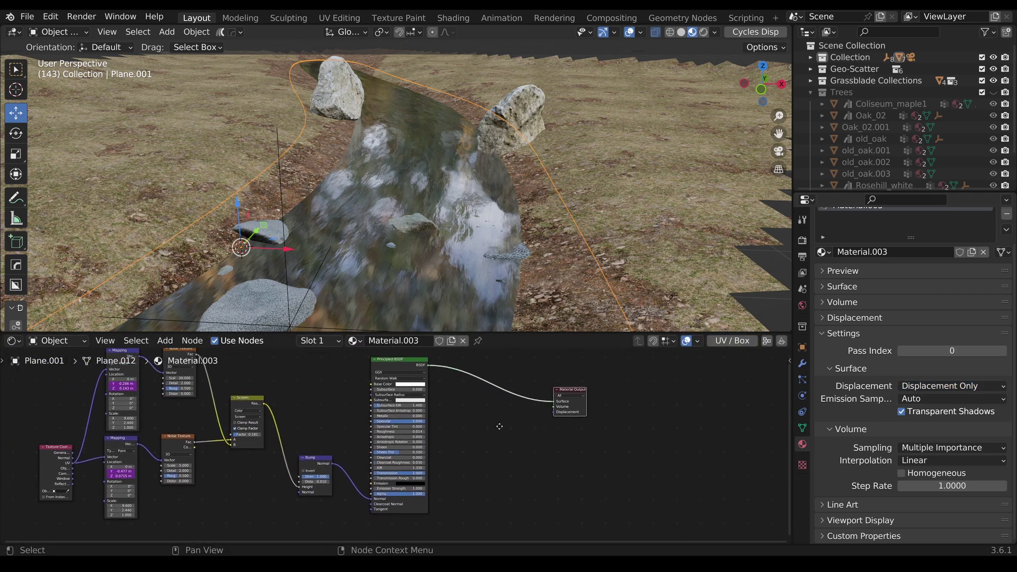
scroll(497, 424, up, 2)
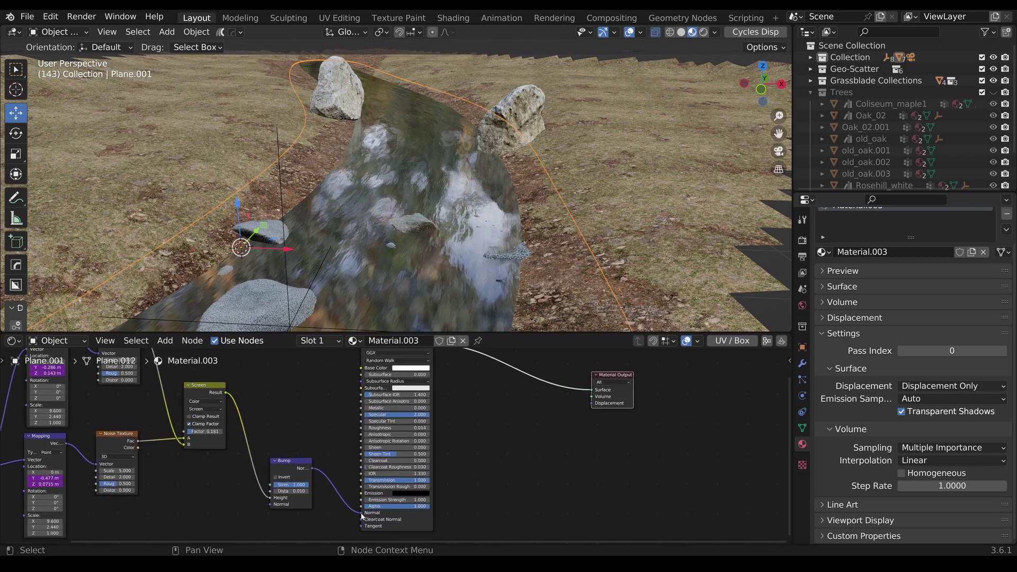
drag(361, 513, 334, 510)
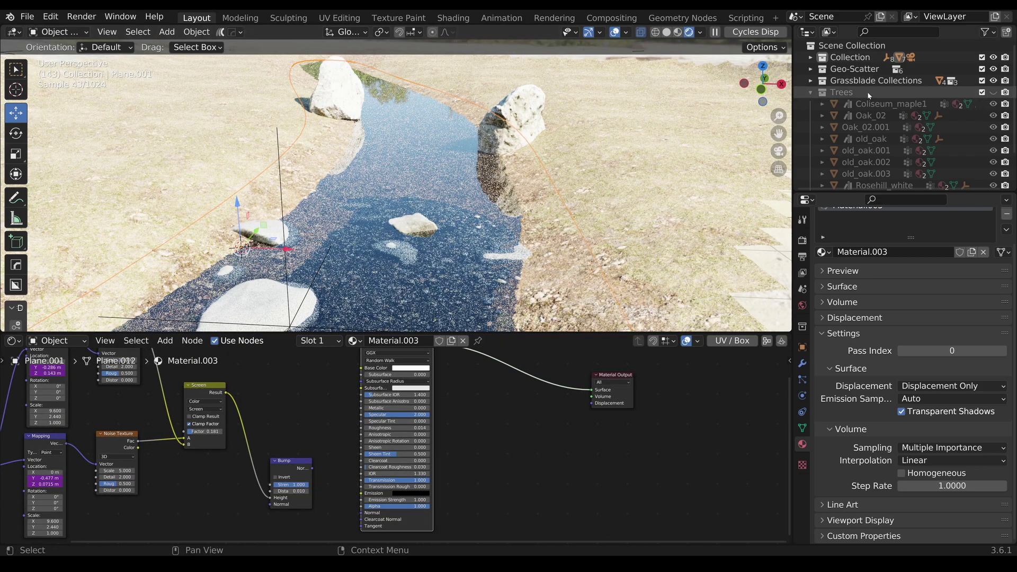
Step: Unhide the Trees collection in the rendered viewport and look closely at the water around the rocks
scroll(888, 113, down, 4)
scroll(888, 112, up, 4)
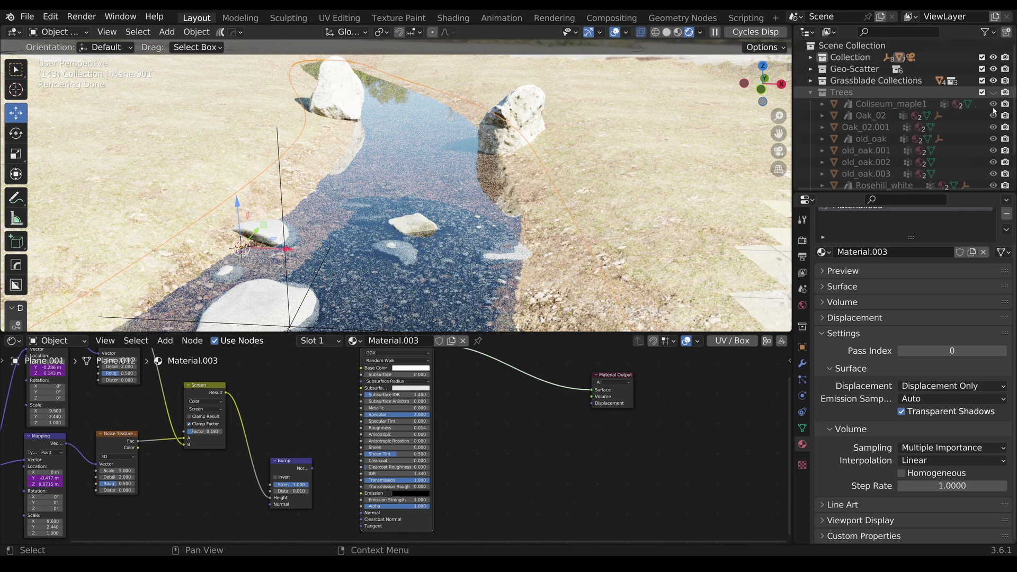
key(ctrl+z)
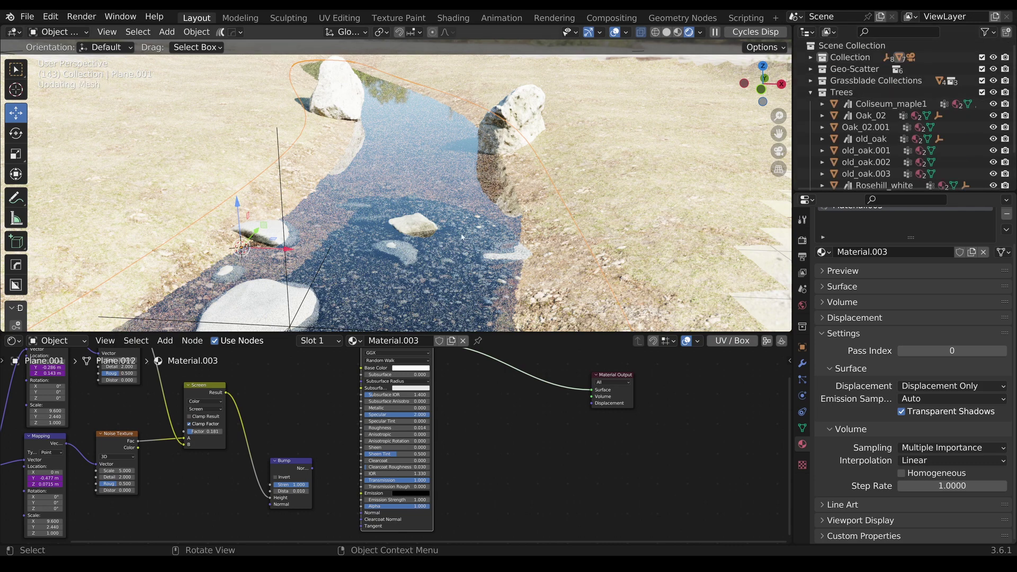
scroll(464, 242, up, 3)
shift+middle_drag(465, 244, 543, 157)
scroll(541, 163, up, 3)
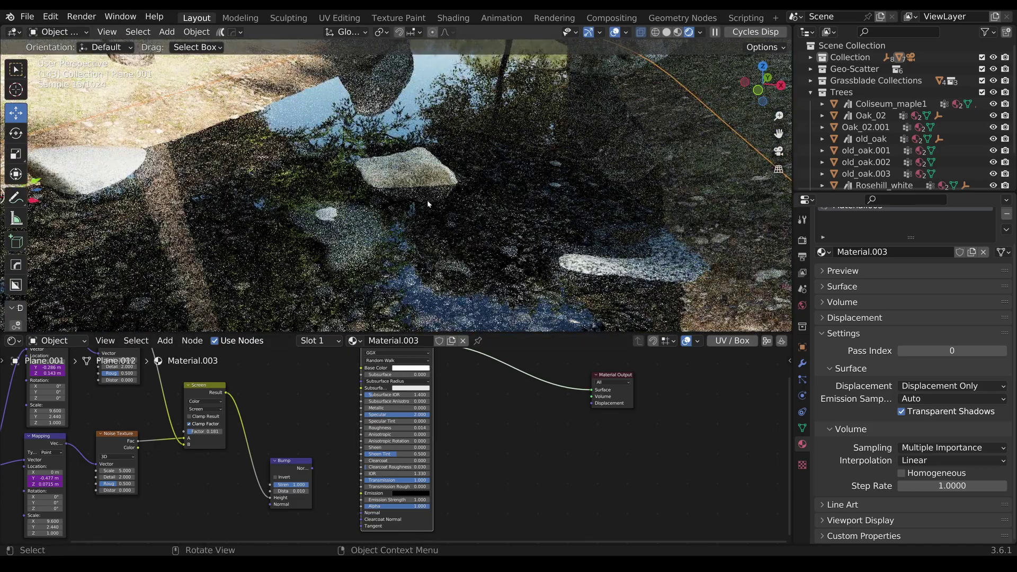
Step: Add a Displacement node that takes the Screen mix Result as Height and feeds the Material Output's Displacement input
scroll(473, 465, down, 4)
middle_drag(499, 432, 458, 435)
scroll(445, 450, up, 5)
scroll(466, 434, down, 1)
key(shift+a)
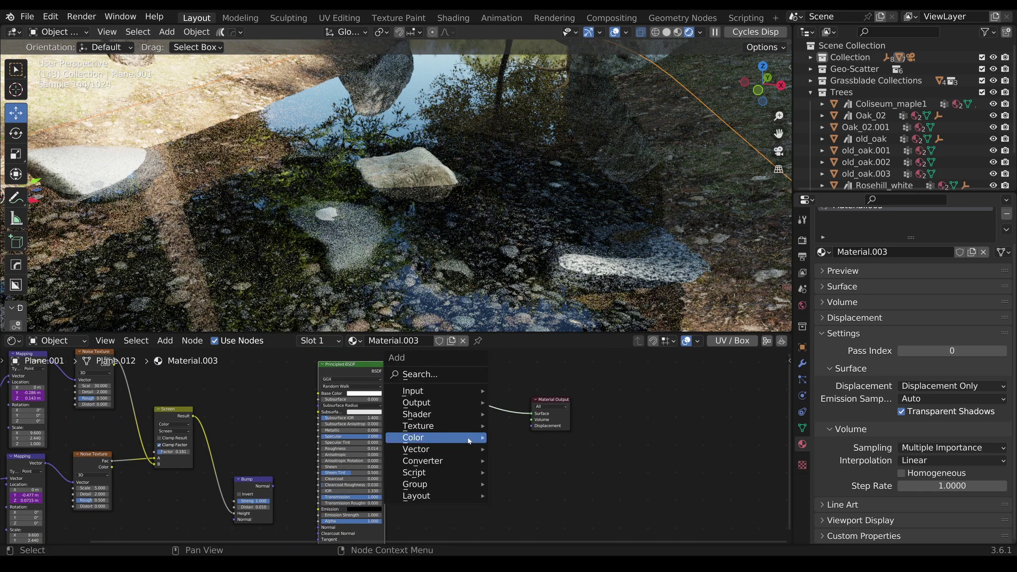
mouse_move(468, 441)
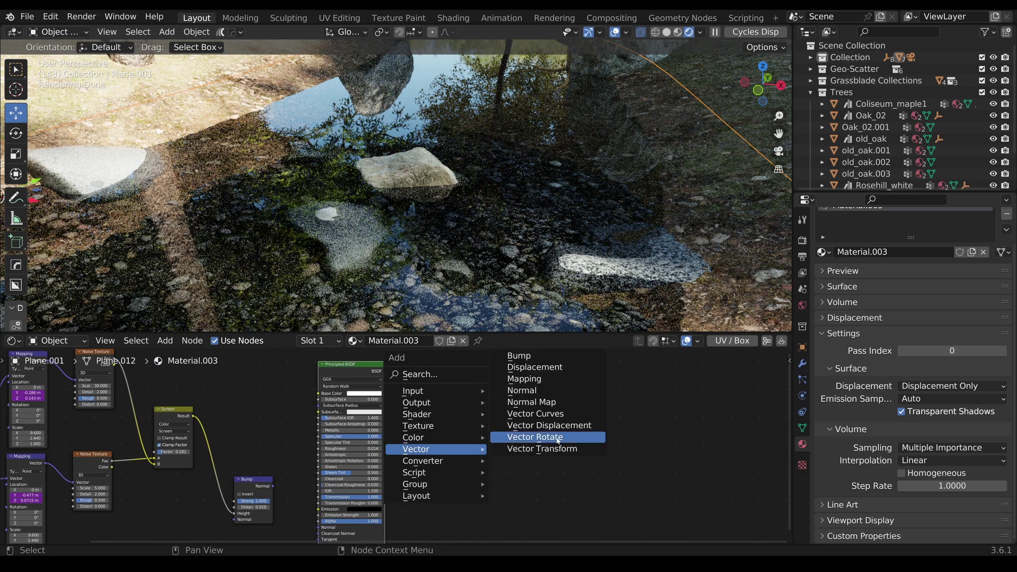
click(535, 367)
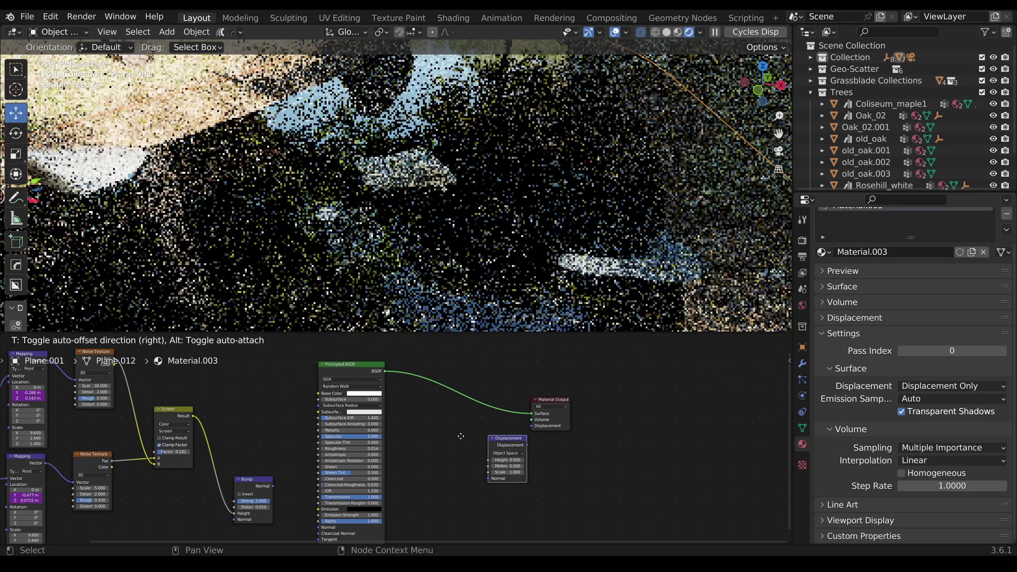
click(424, 425)
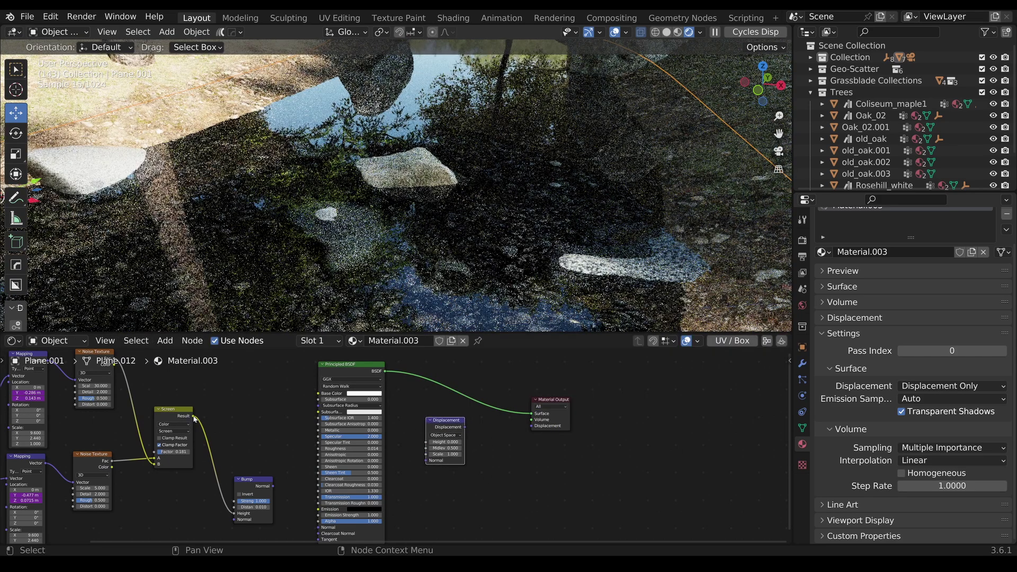
drag(194, 416, 532, 426)
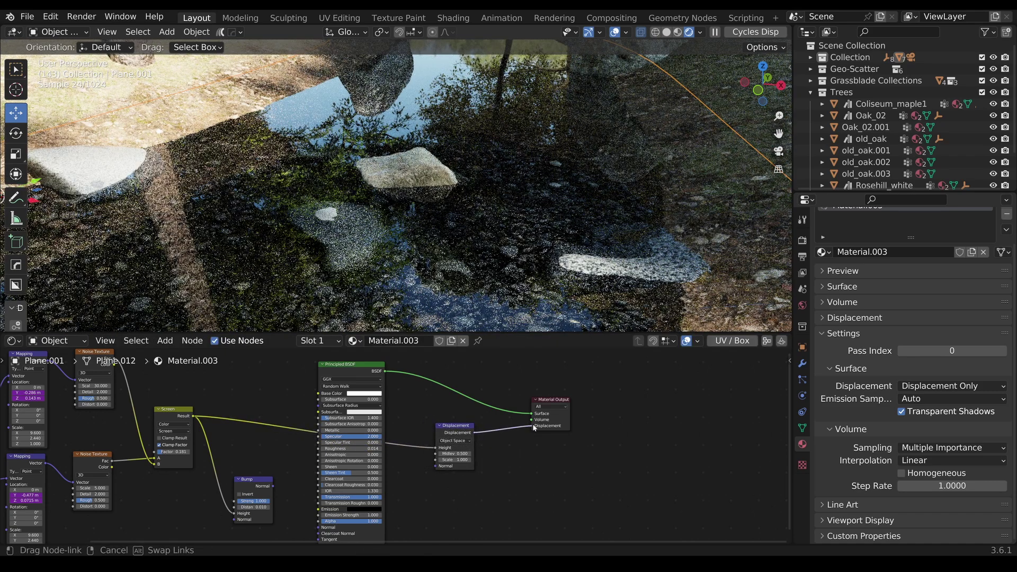
Step: Enable viewport denoising in the Cycles sampling settings
scroll(384, 248, down, 2)
shift+middle_drag(384, 247, 450, 214)
click(802, 240)
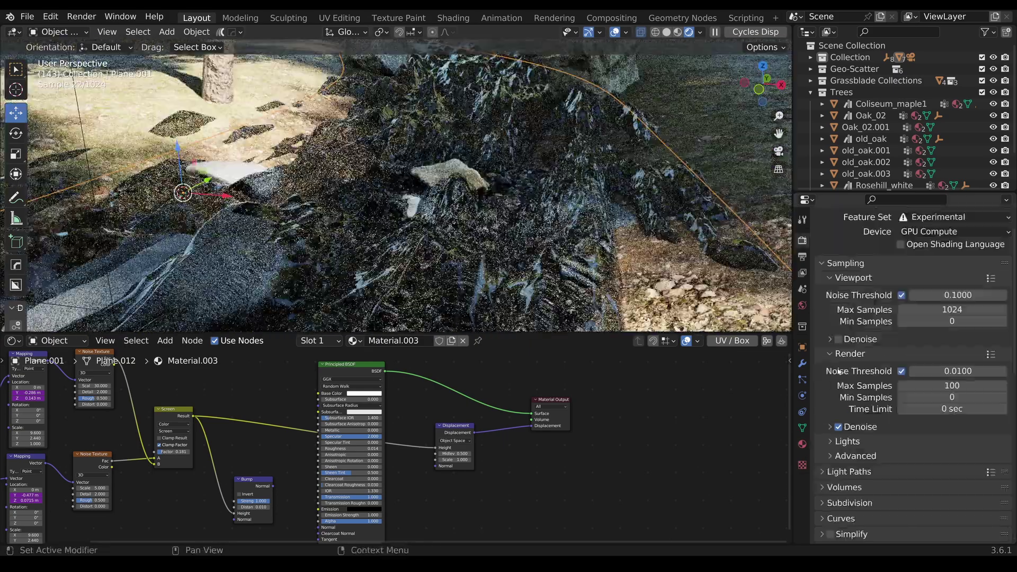
click(838, 339)
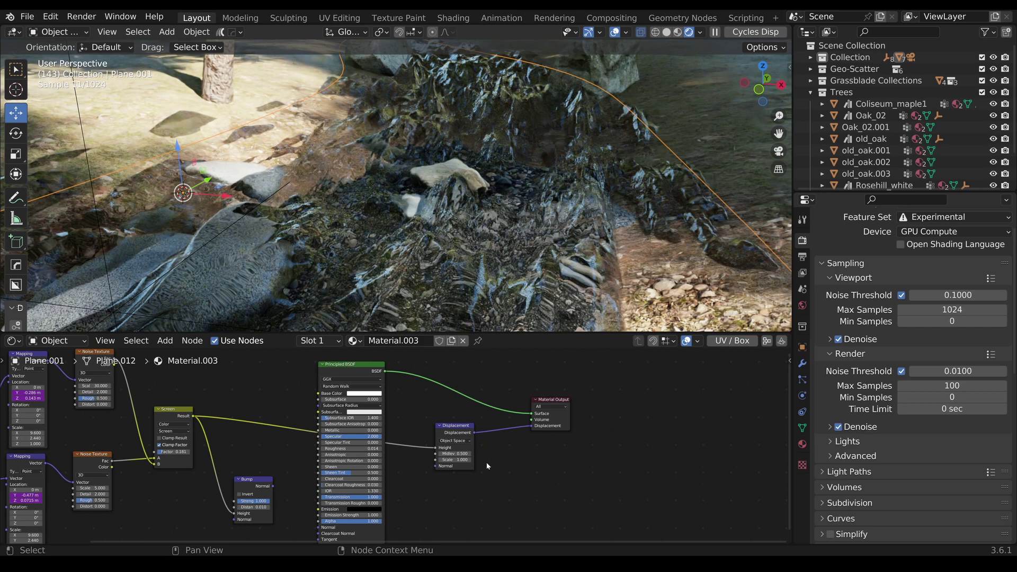
Step: Set the Displacement node's scale to 0.1
scroll(399, 445, up, 2)
middle_drag(568, 467, 425, 456)
scroll(425, 457, up, 2)
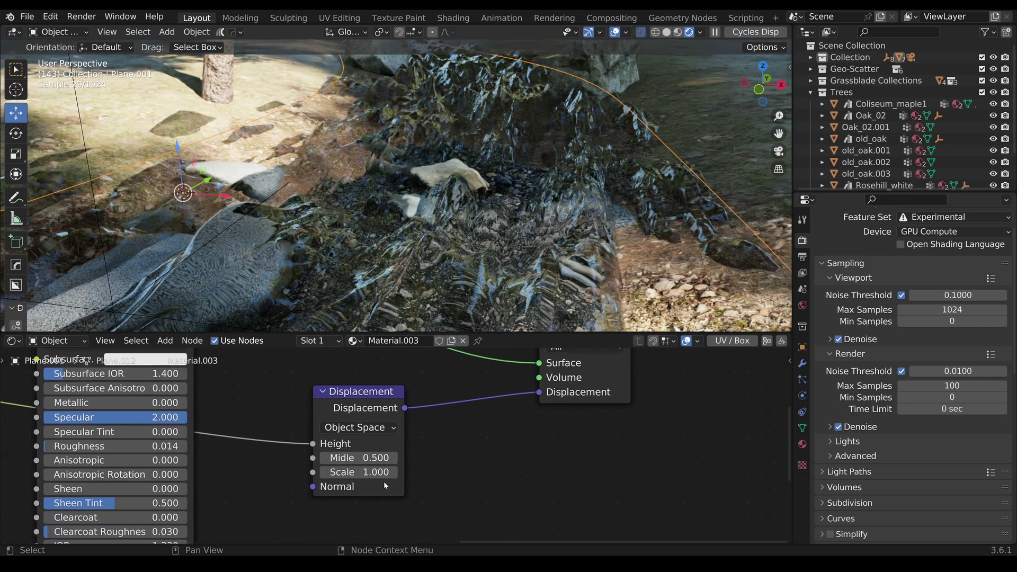
click(352, 472)
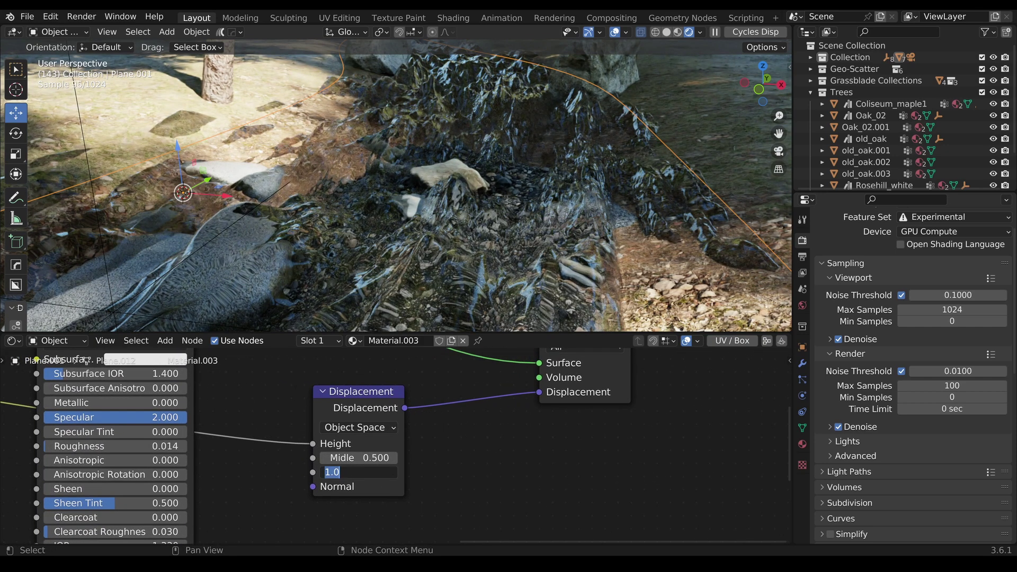
text(0.1)
key(Return)
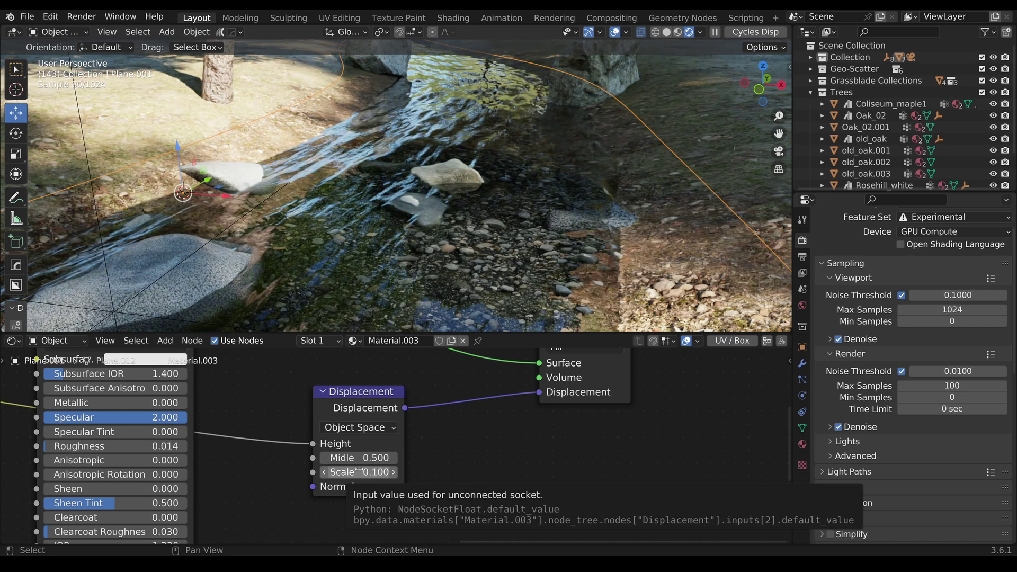
Step: Set the Displacement node's scale to 0.05 after viewing the water around the rocks
middle_drag(456, 236, 488, 233)
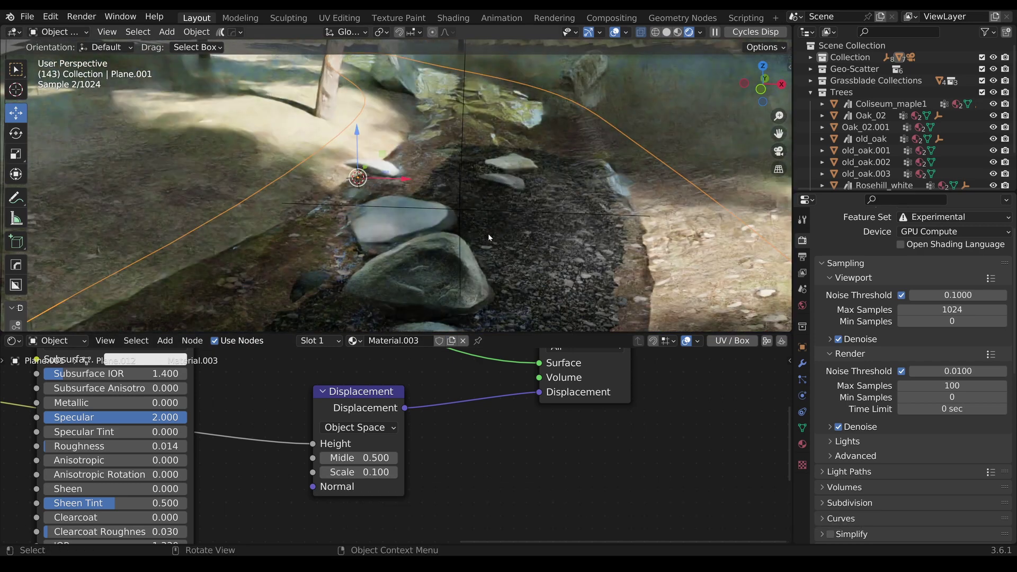
scroll(461, 188, up, 4)
middle_drag(459, 189, 448, 191)
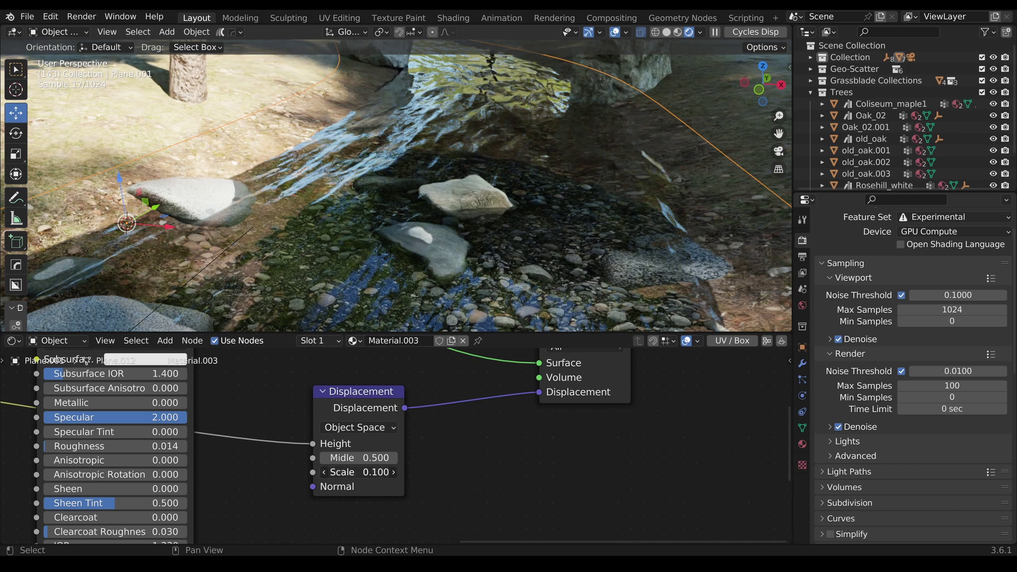
click(371, 472)
text(0.1/2)
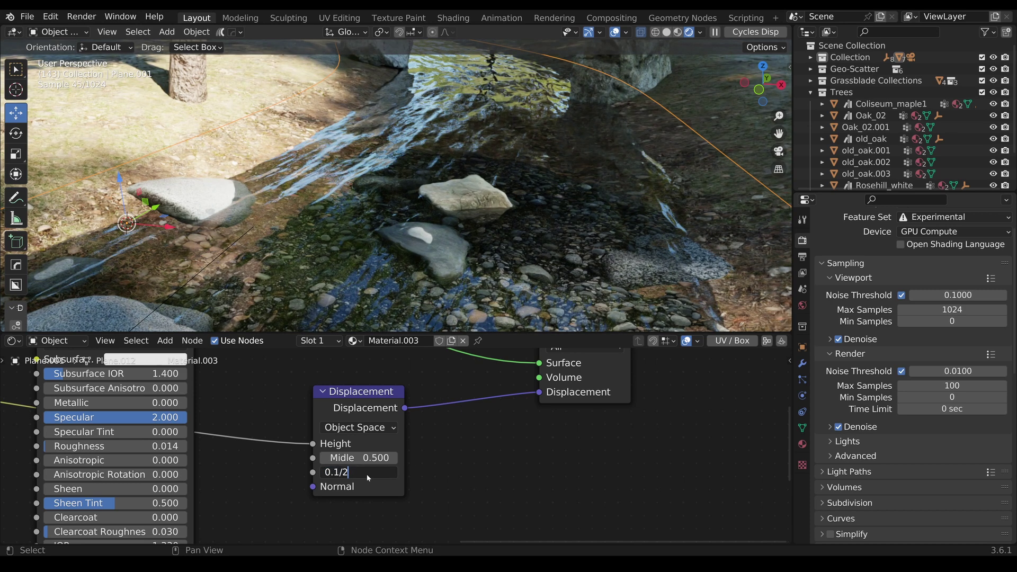
key(Return)
Step: Set the factor of the Screen mix node that blends the two noise textures to 0.419
scroll(447, 454, down, 3)
middle_drag(124, 418, 439, 440)
scroll(439, 441, up, 3)
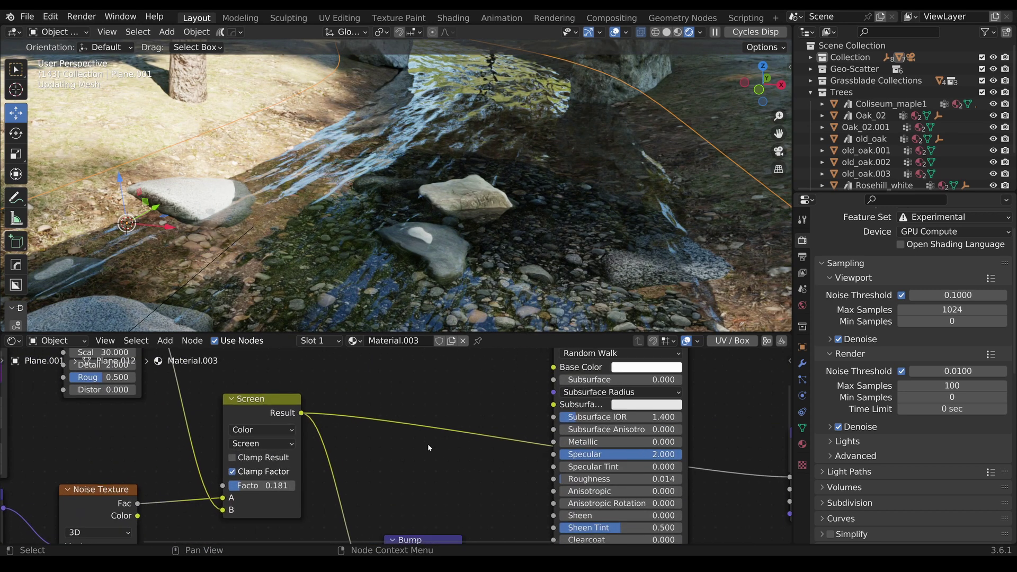
drag(337, 480, 341, 480)
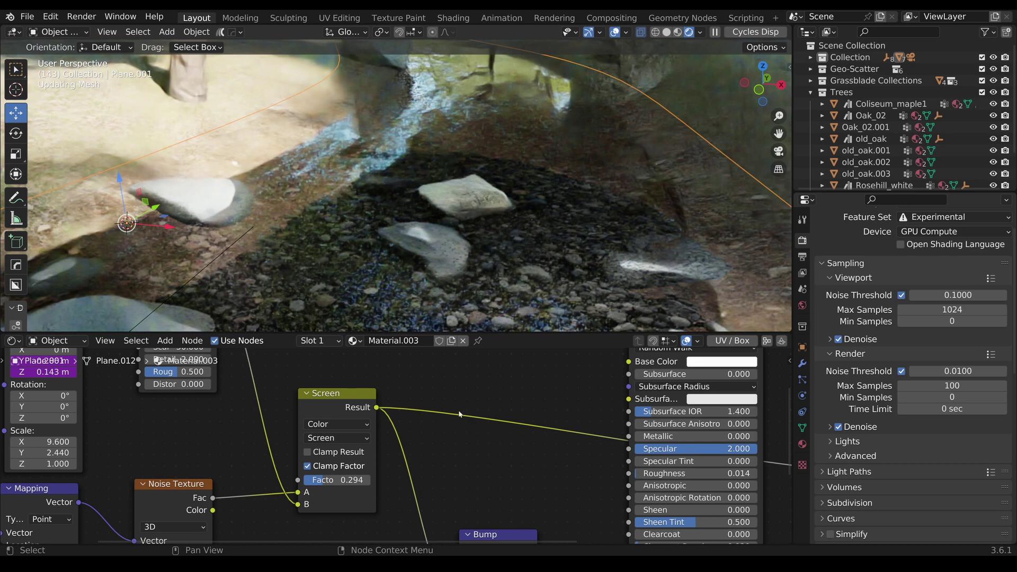
drag(339, 480, 348, 480)
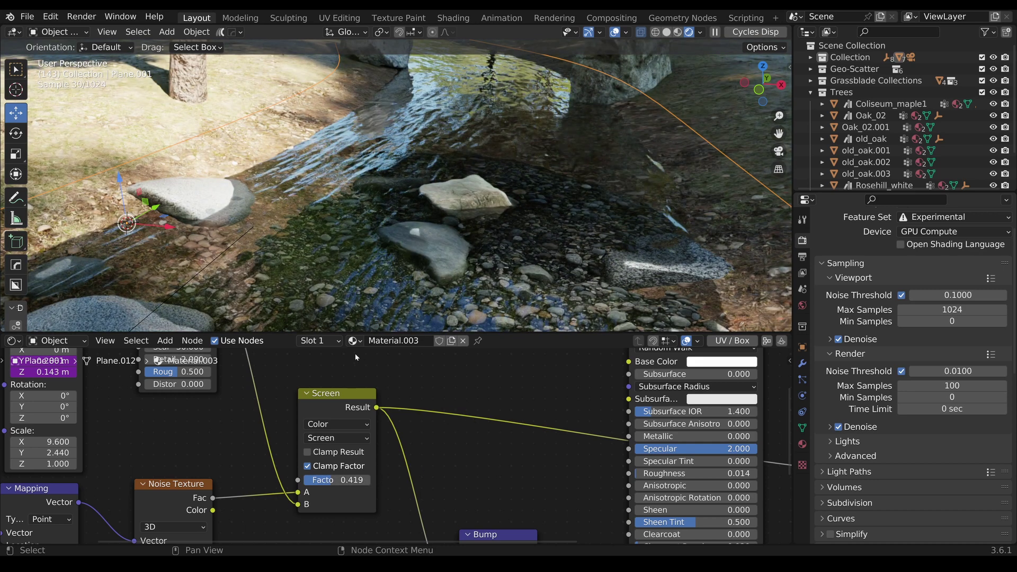
Step: Tune the X scale of the Mapping node feeding the scale-30 noise texture, trying 7.7 and 2.5 and settling on 3.5
scroll(366, 440, down, 2)
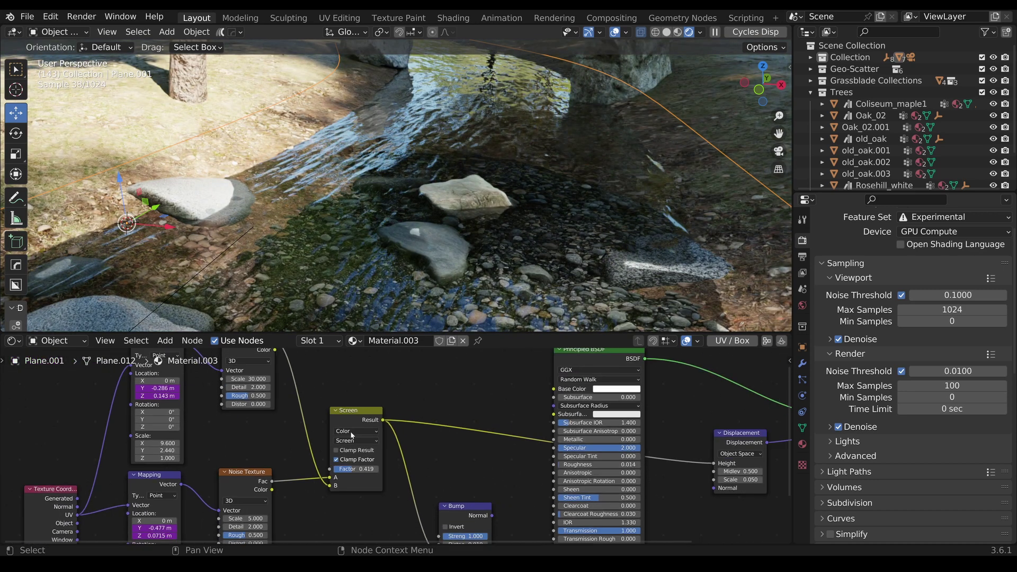
click(158, 444)
text(7.7)
key(Return)
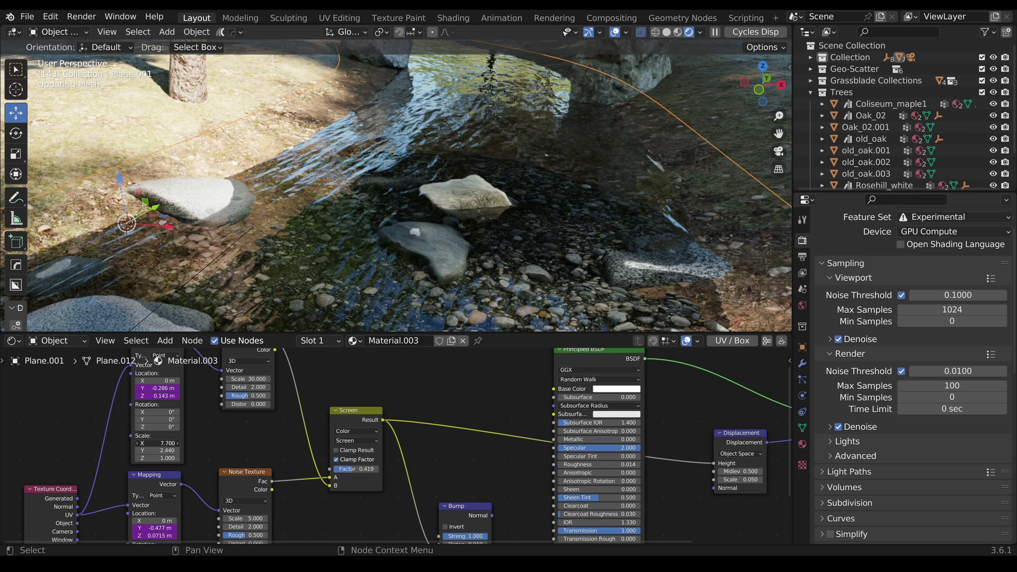
drag(159, 446, 156, 447)
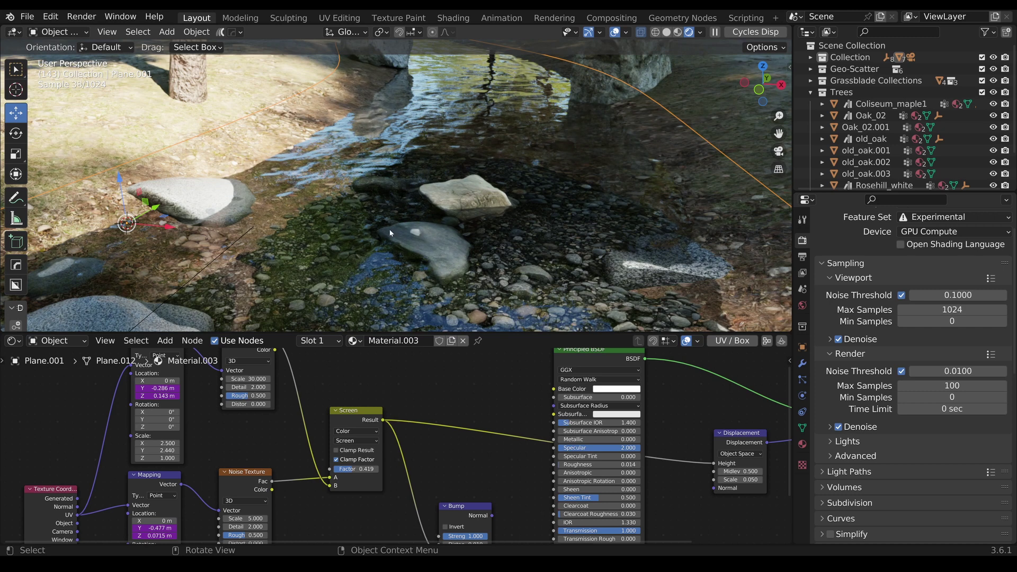
middle_drag(260, 428, 371, 333)
middle_drag(312, 430, 318, 447)
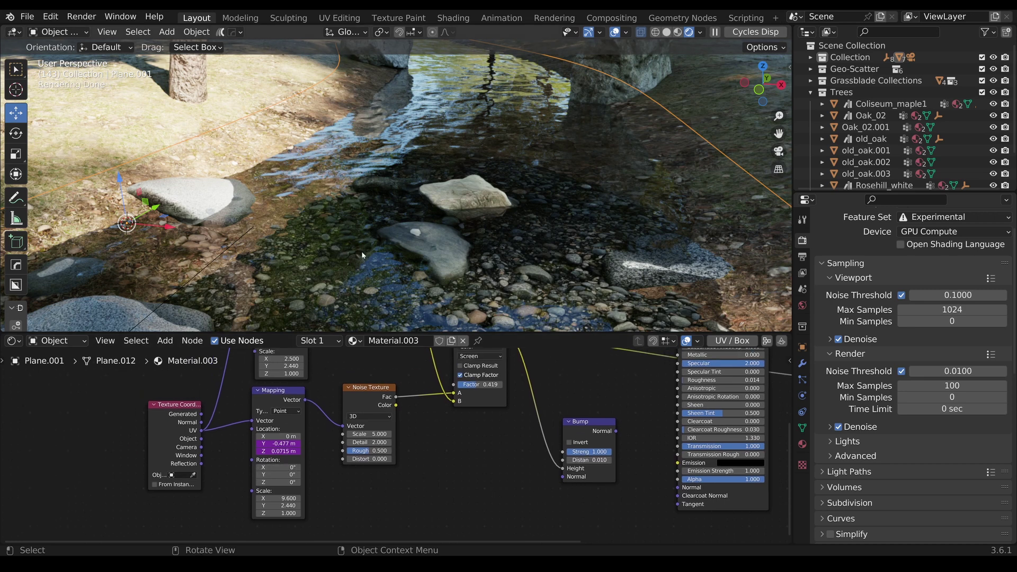
scroll(318, 434, up, 2)
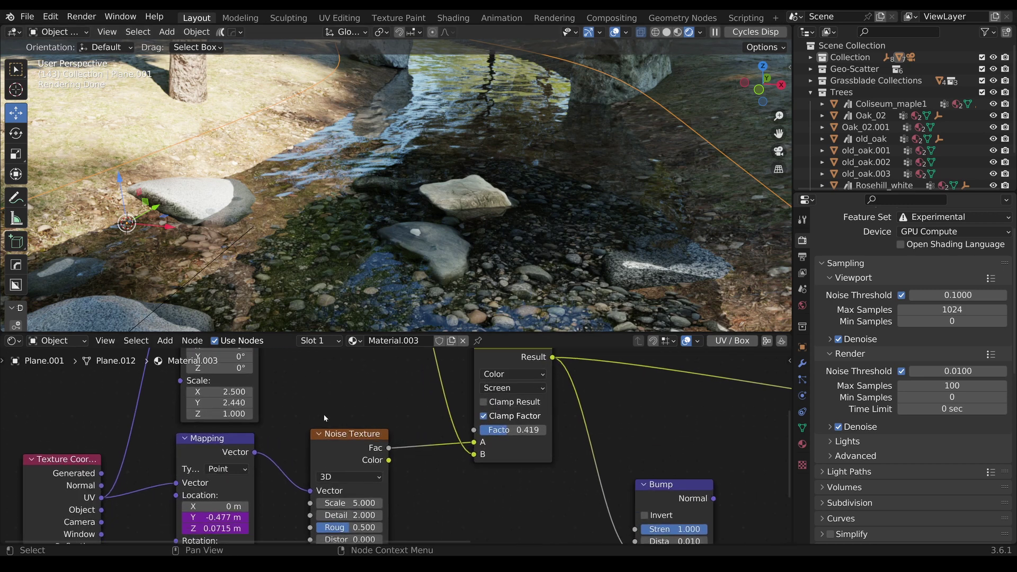
drag(212, 390, 233, 390)
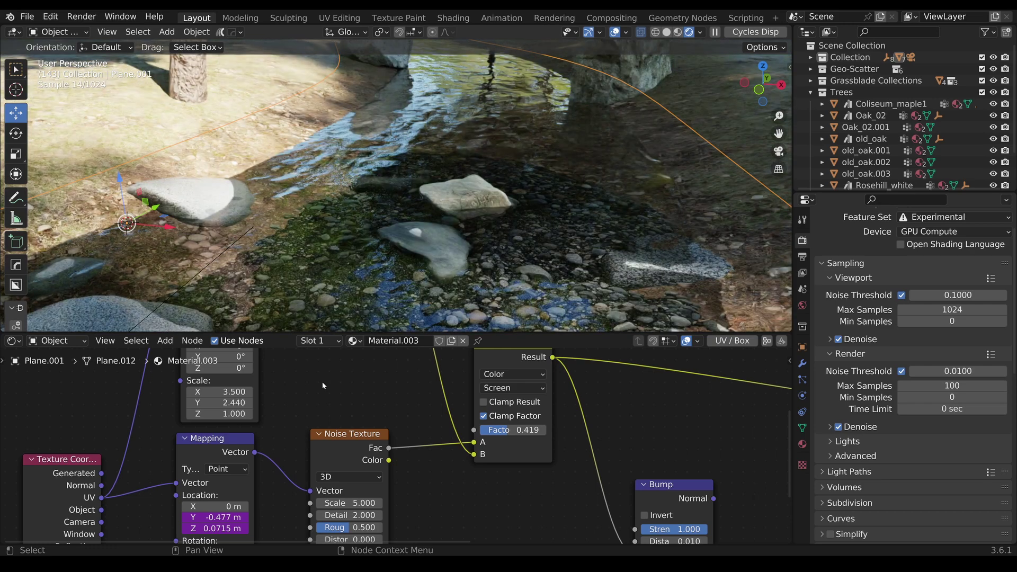
Step: Select the Rock_Cluster_1 rocks in the stream and bring their material node tree into view
scroll(328, 384, down, 8)
middle_drag(455, 416, 282, 427)
scroll(417, 171, down, 3)
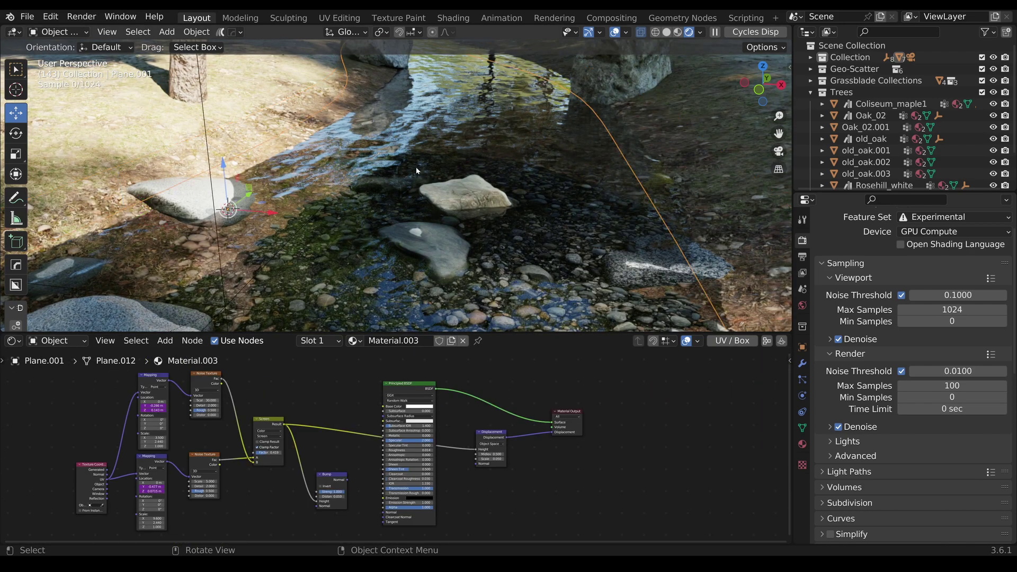
middle_drag(417, 169, 432, 183)
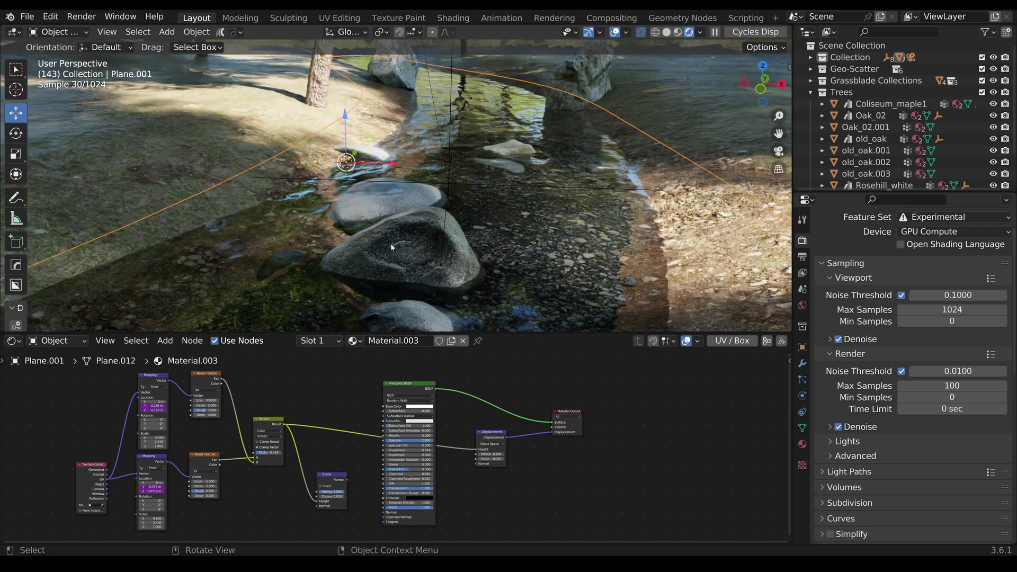
click(372, 204)
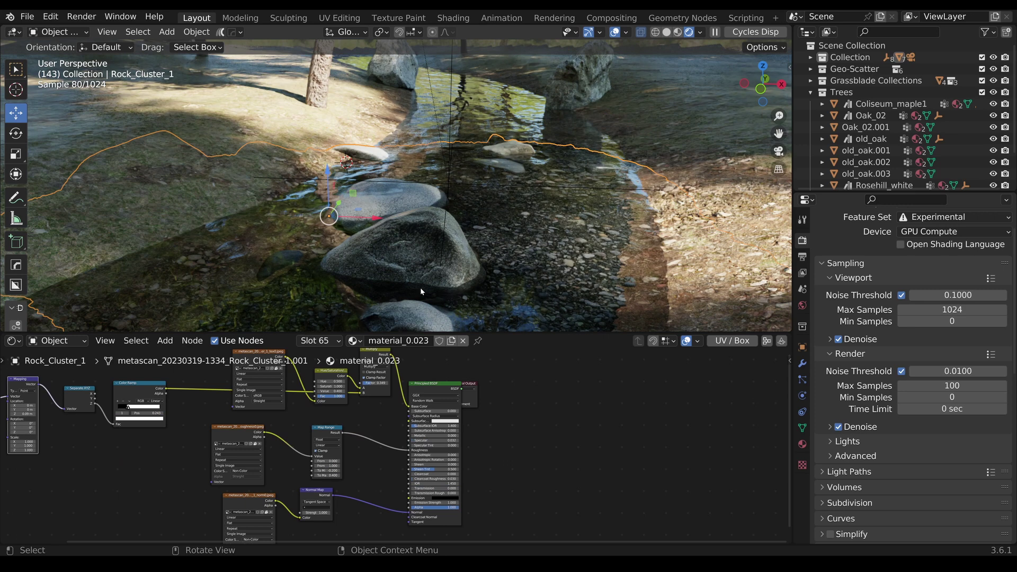
key(Home)
scroll(497, 453, up, 2)
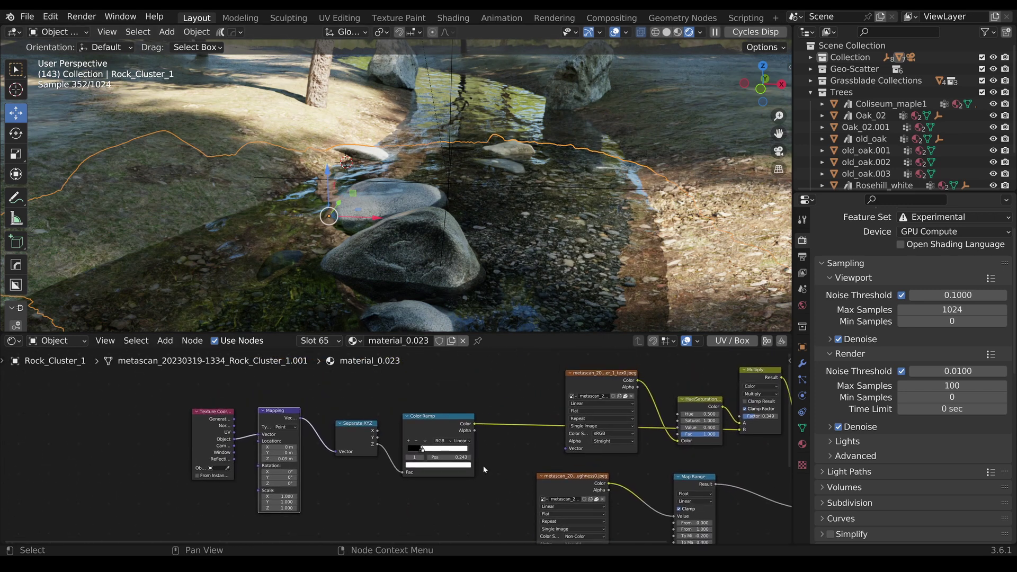
Step: Shift the rock material's Texture Coordinate and Mapping nodes slightly and examine their chain through Separate XYZ to the Color Ramp
drag(205, 438, 192, 441)
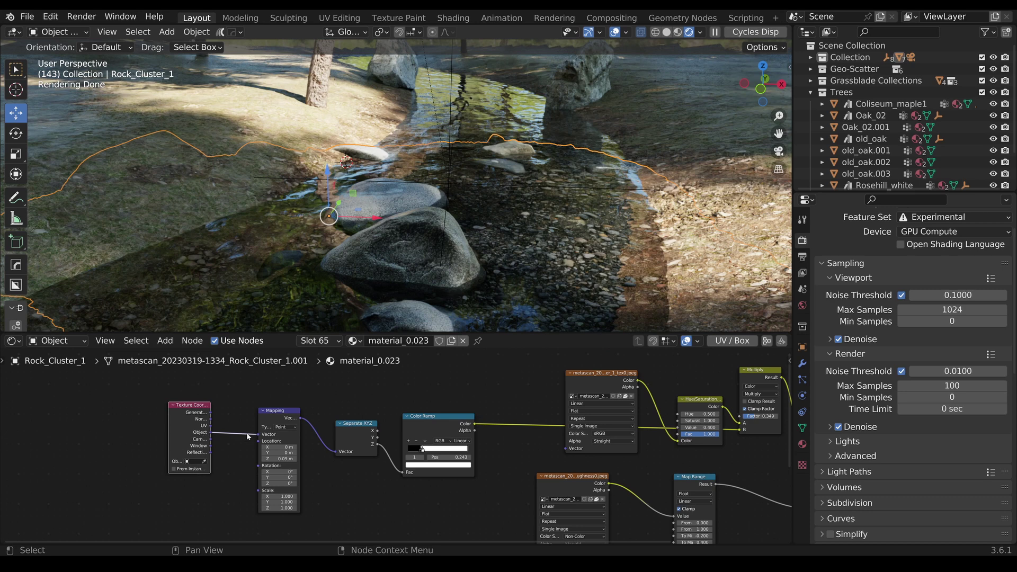
drag(274, 421, 271, 419)
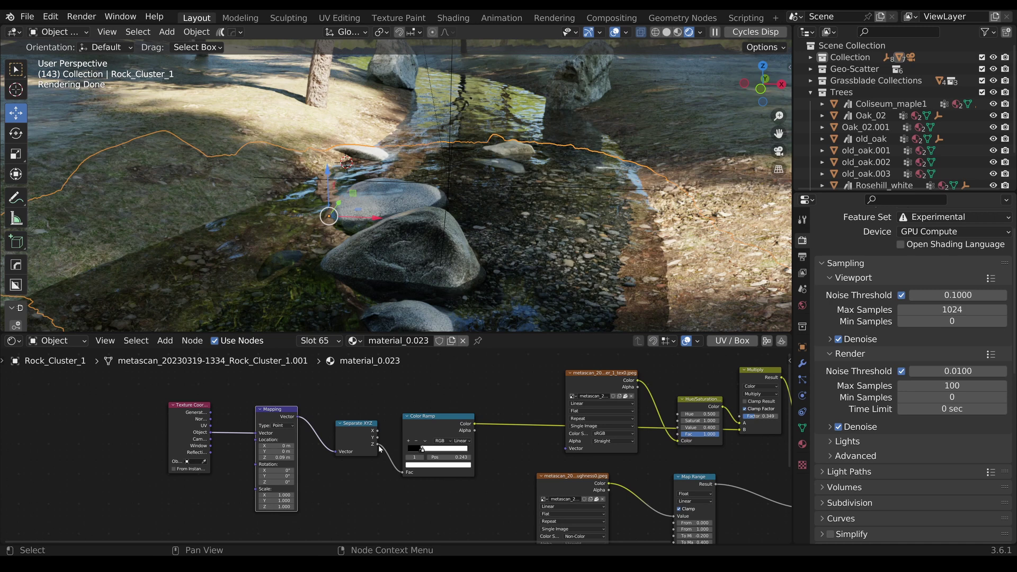
mouse_move(458, 481)
middle_down()
mouse_move(430, 471)
mouse_move(329, 484)
mouse_move(458, 481)
middle_up()
scroll(392, 462, up, 10)
middle_drag(294, 459, 477, 492)
scroll(459, 490, up, 2)
middle_drag(389, 499, 393, 483)
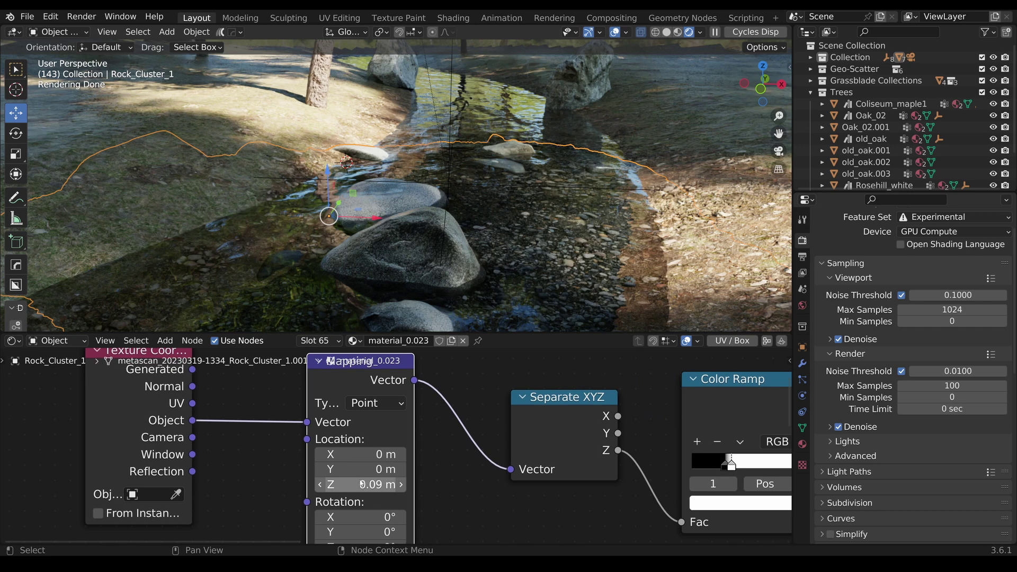
Step: In Material Preview shading, set the rock Mapping's Z location to 0.02 m and the Color Ramp's white stop position to 0.222
click(677, 32)
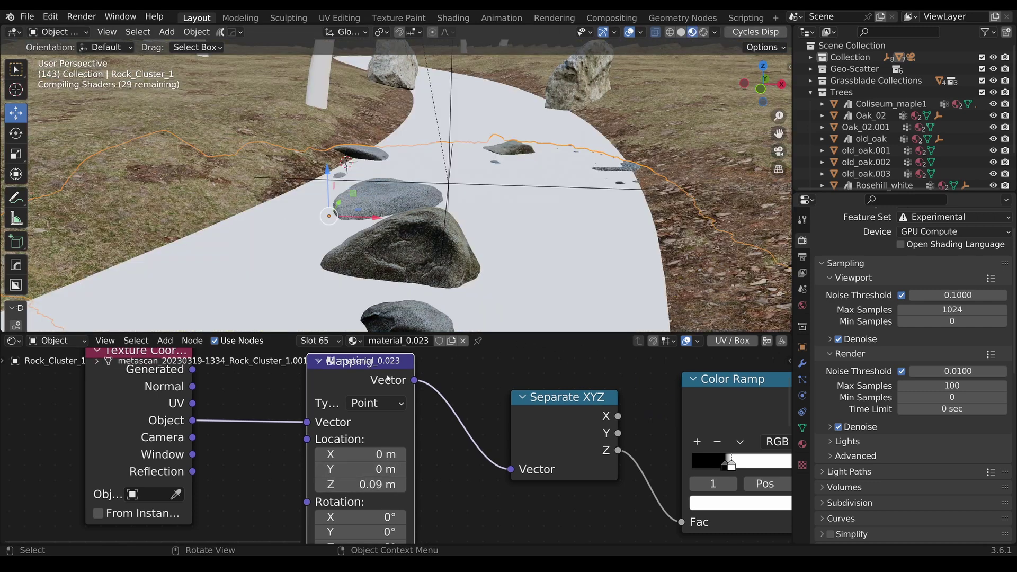
click(363, 485)
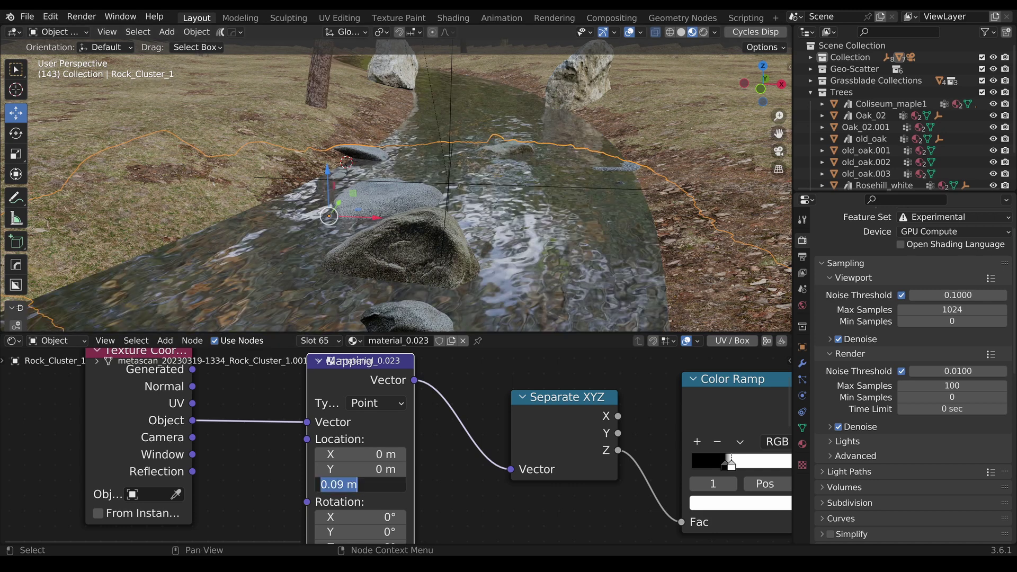
key(Return)
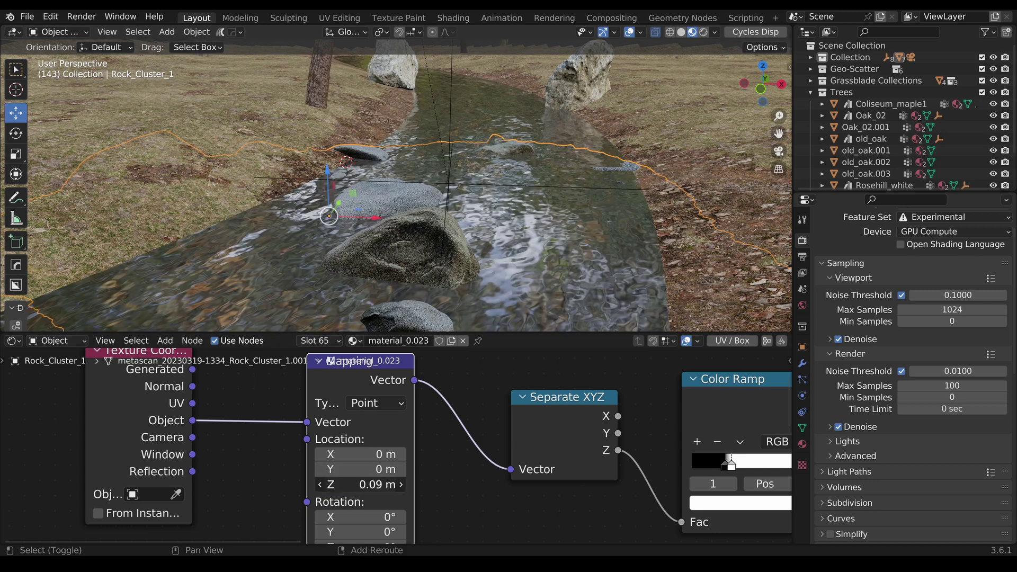
mouse_move(362, 485)
mouse_down()
mouse_move(371, 485)
mouse_move(296, 485)
mouse_move(419, 485)
mouse_move(365, 485)
mouse_up()
middle_drag(630, 466, 358, 442)
drag(461, 444, 458, 444)
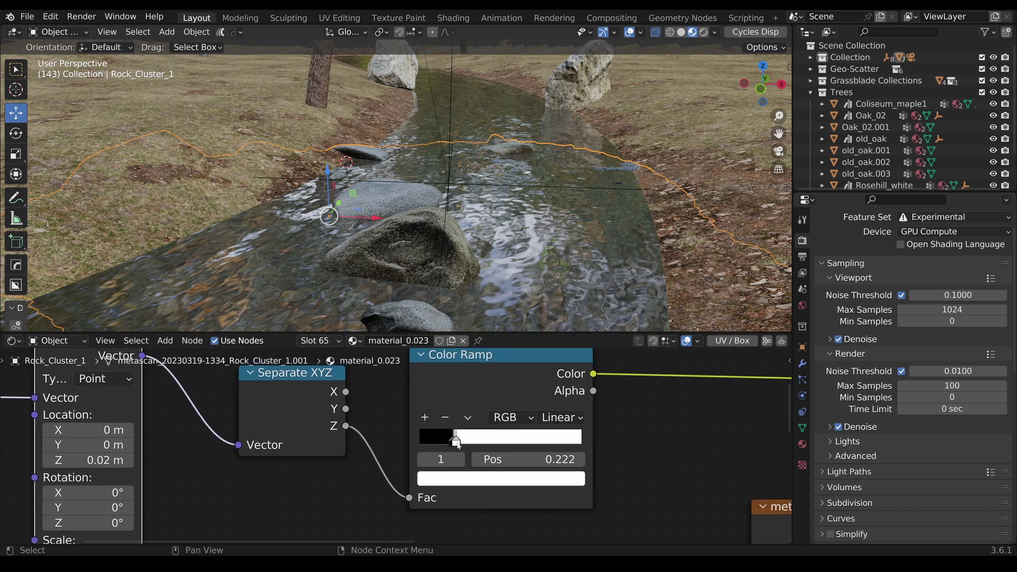
Step: Set the rock material's Mapping Z location to 0 m and check the rocks' waterline from several views
middle_drag(108, 429, 289, 452)
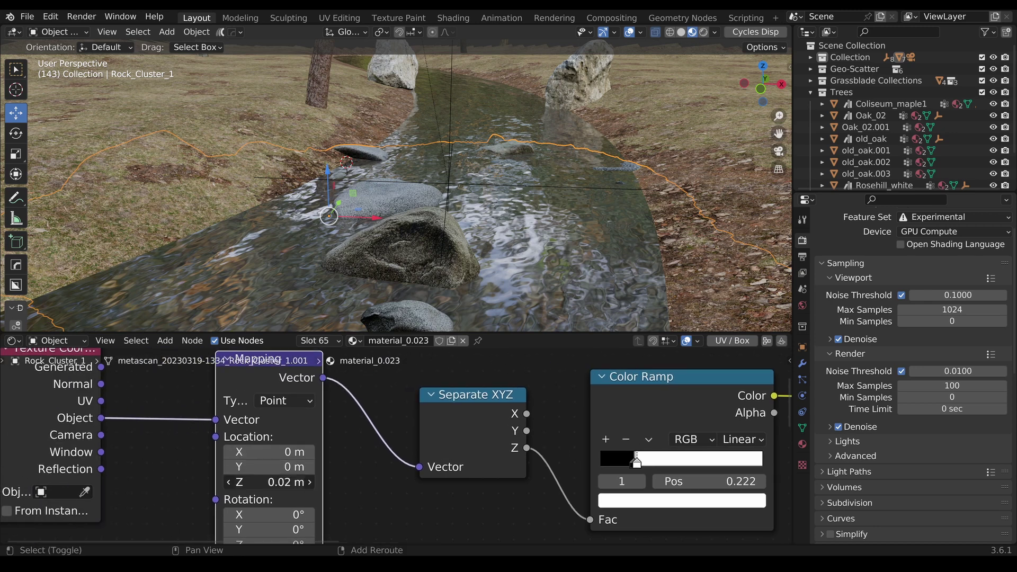
mouse_move(276, 482)
shift+mouse_down()
mouse_move(260, 482)
mouse_move(276, 482)
shift+mouse_up()
scroll(337, 252, down, 5)
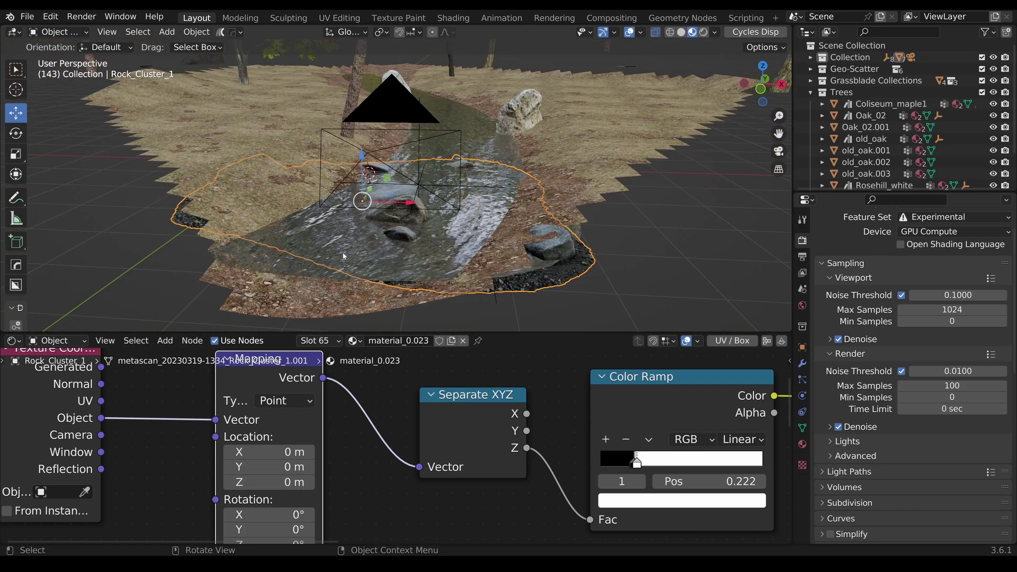
scroll(343, 254, up, 5)
scroll(377, 488, down, 4)
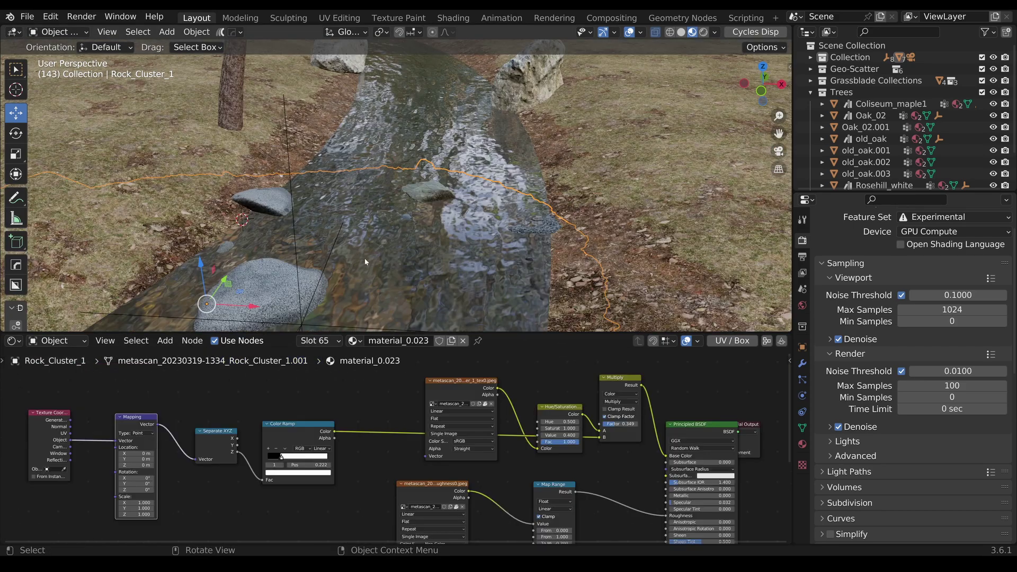
middle_drag(364, 258, 396, 214)
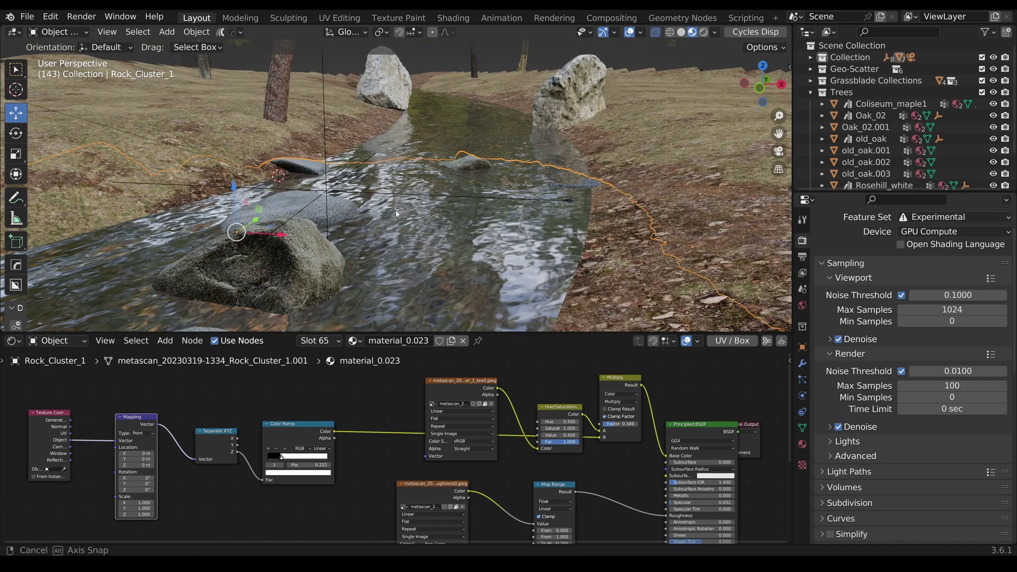
Step: Select the river surface plane and frame its complete Material.003 node tree
scroll(400, 443, down, 6)
middle_drag(400, 442, 363, 449)
click(468, 232)
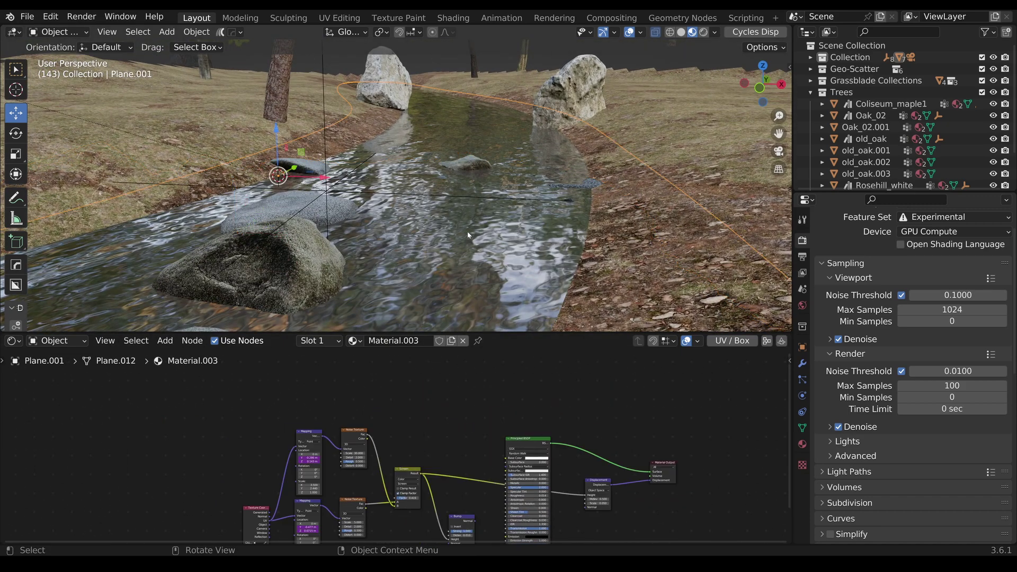
key(Home)
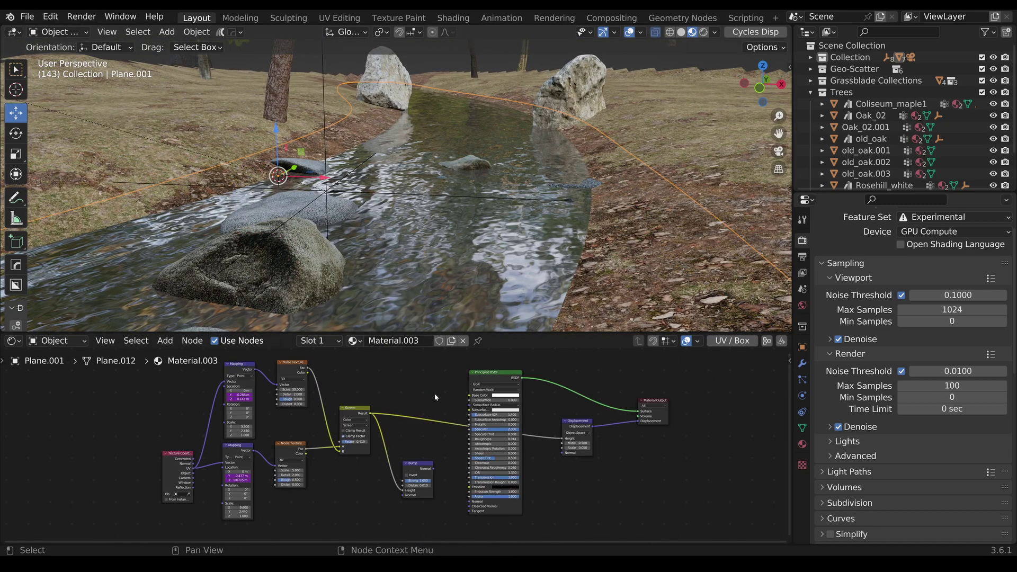
Step: Render the current frame and enlarge the render window to full screen to examine the water and rocks
key(F12)
scroll(933, 286, up, 2)
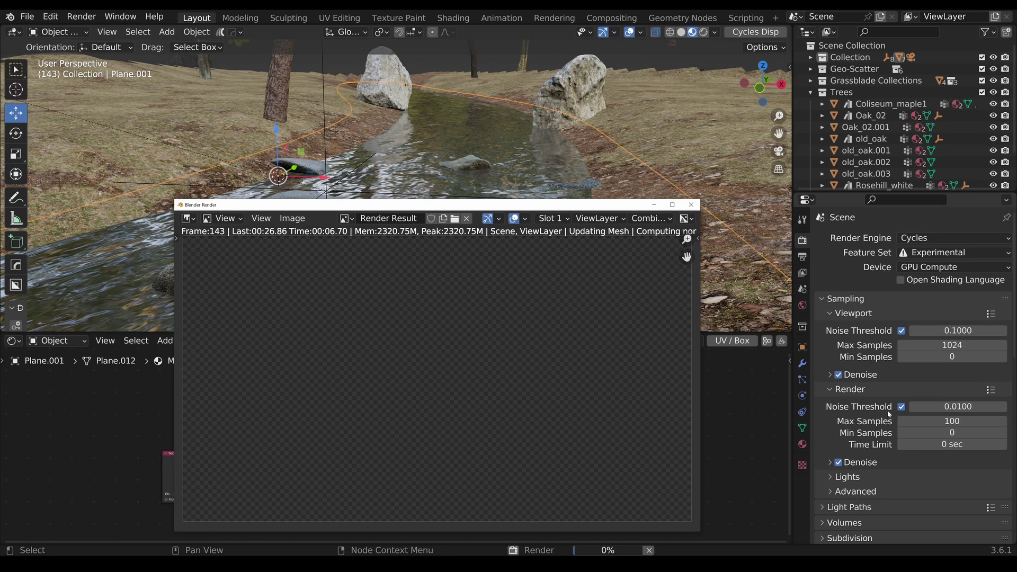
scroll(864, 401, down, 3)
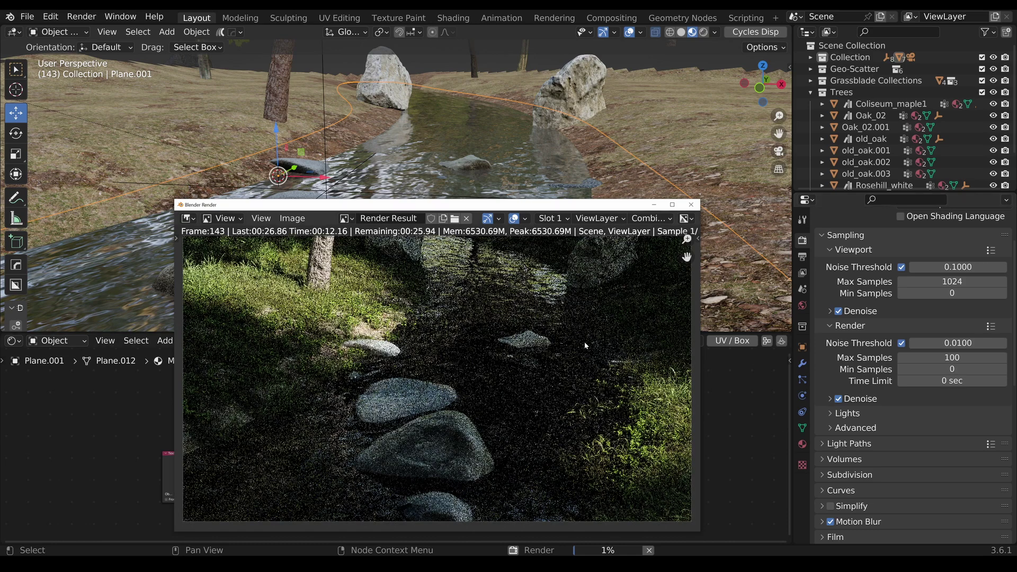
drag(461, 206, 459, 10)
scroll(469, 297, up, 4)
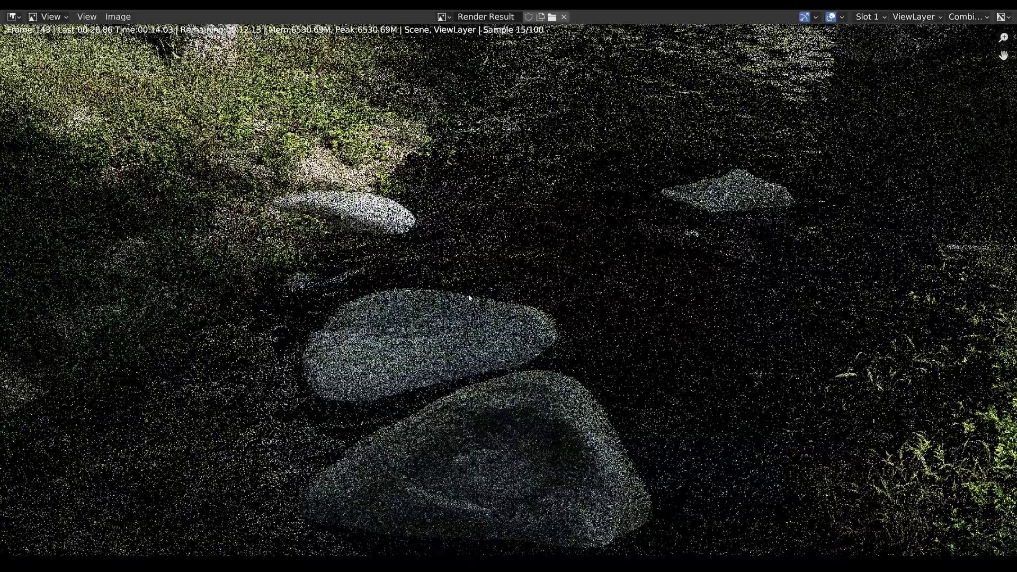
scroll(468, 296, down, 2)
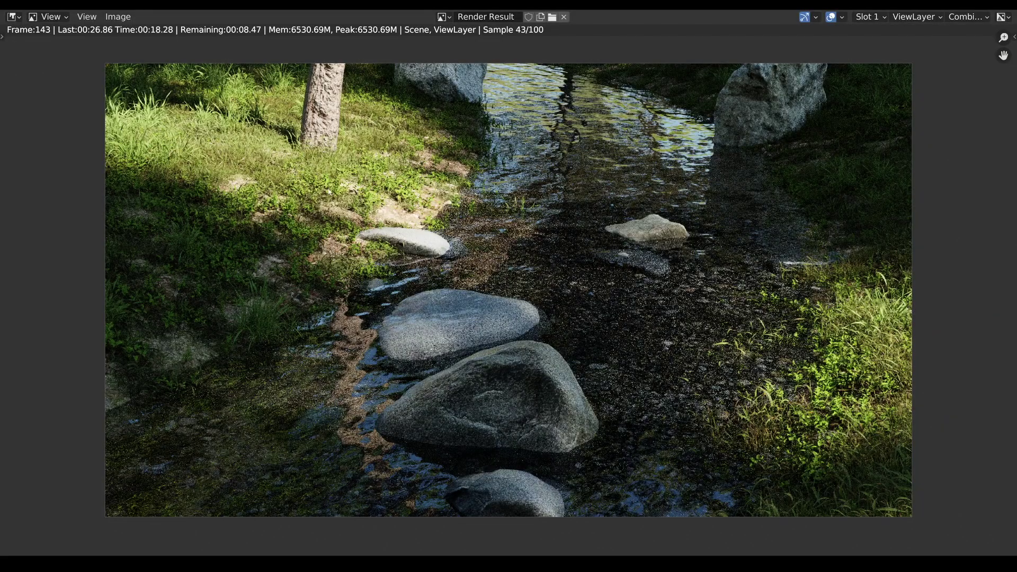